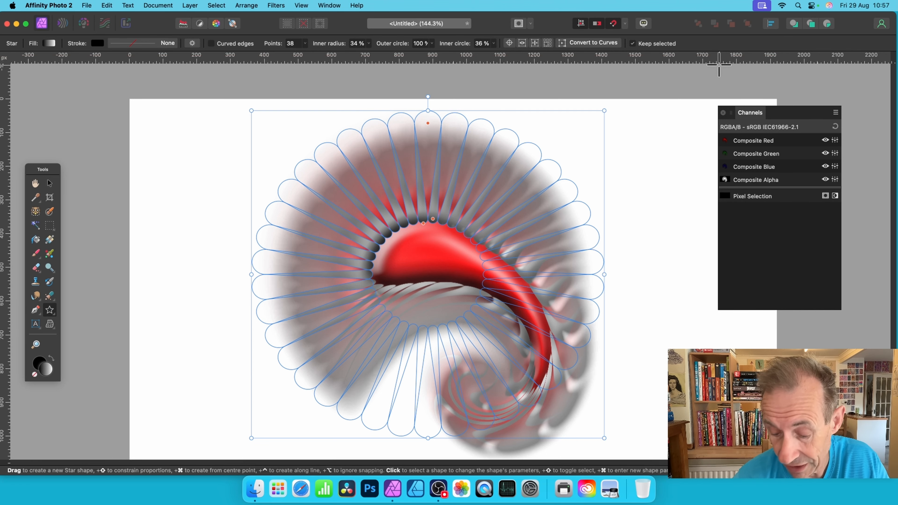
# - Delete the existing artwork, and draw a five-point star enlarged to about 1000 px wide across the page
pyautogui.press('Delete')
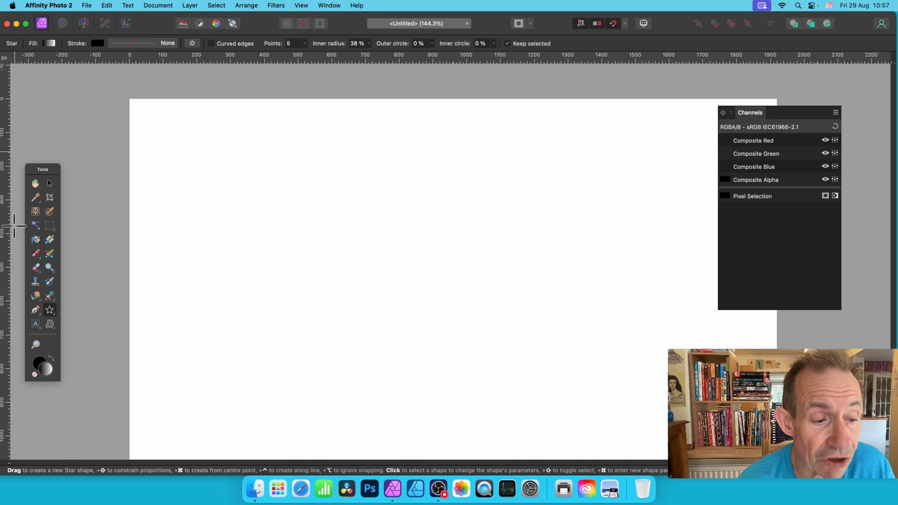
pyautogui.click(53, 312)
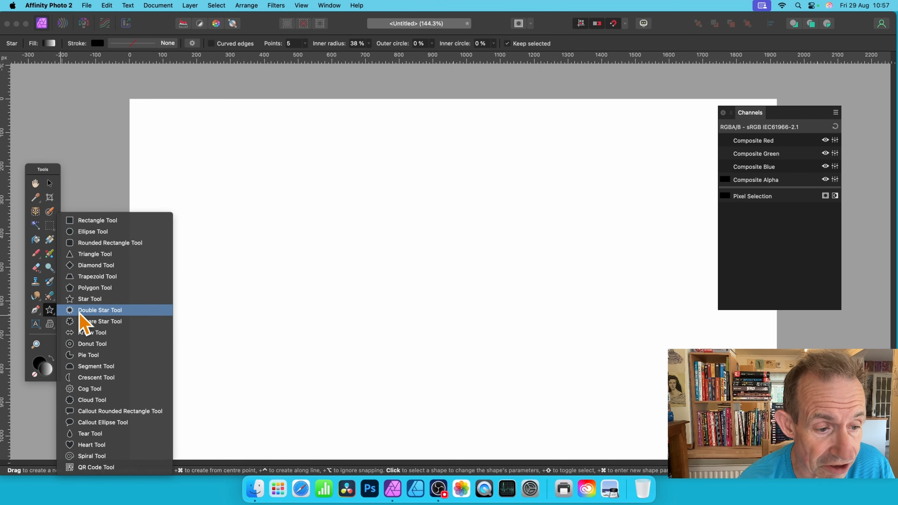
pyautogui.click(87, 303)
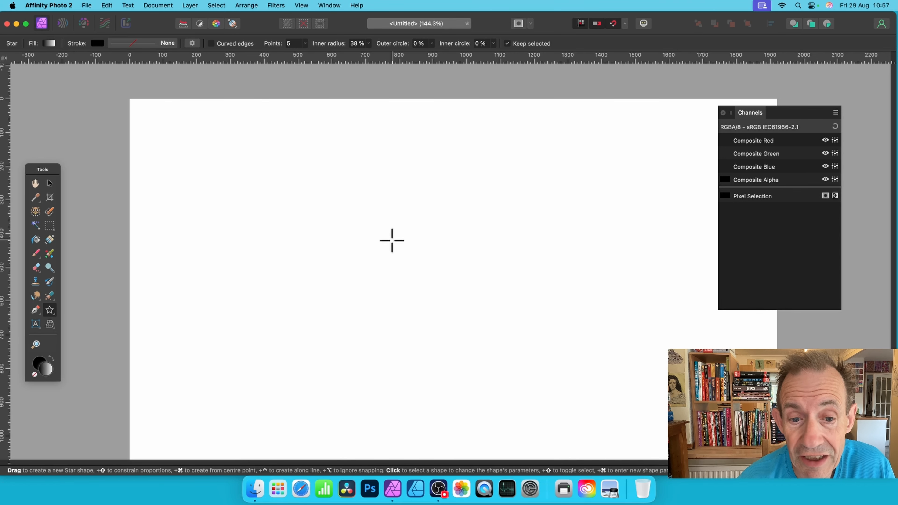
pyautogui.moveTo(392, 240); pyautogui.dragTo(591, 411)
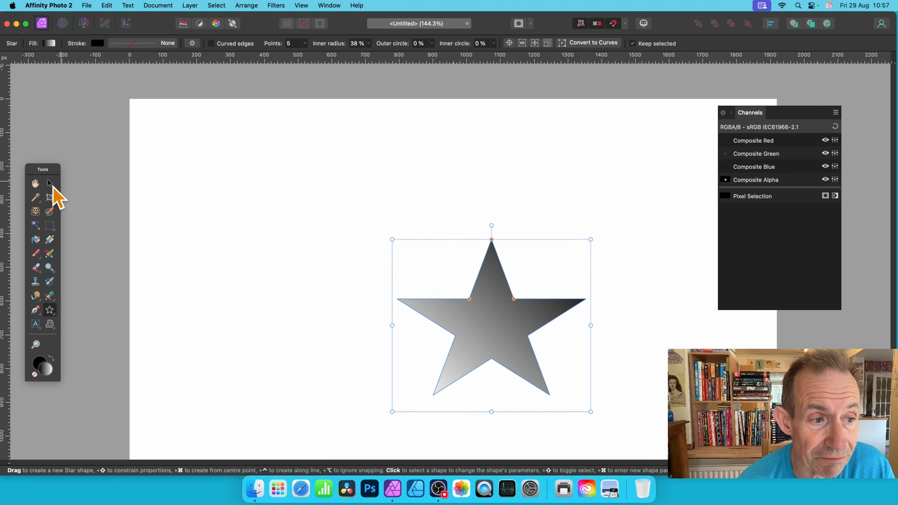
pyautogui.click(49, 184)
pyautogui.moveTo(392, 239); pyautogui.dragTo(252, 124)
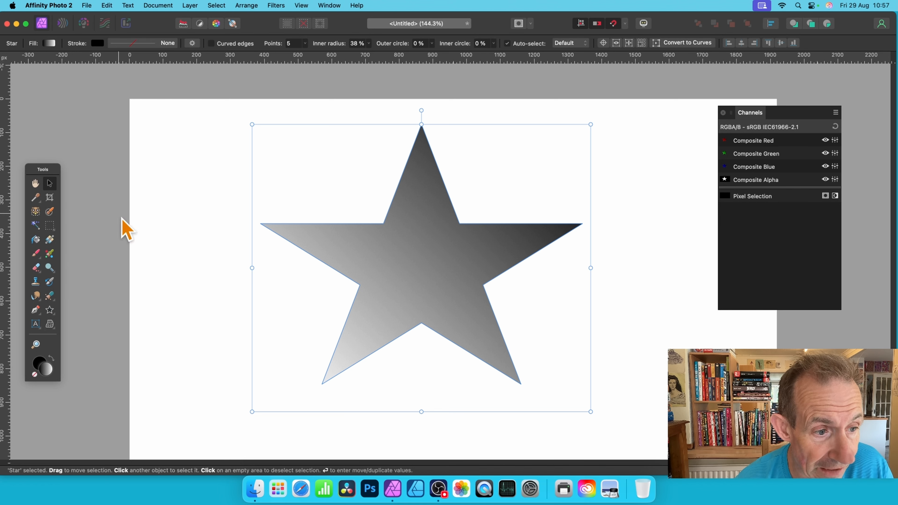
# - Fill the star with a linear black-to-white gradient running diagonally from its upper left to its lower right
pyautogui.click(50, 43)
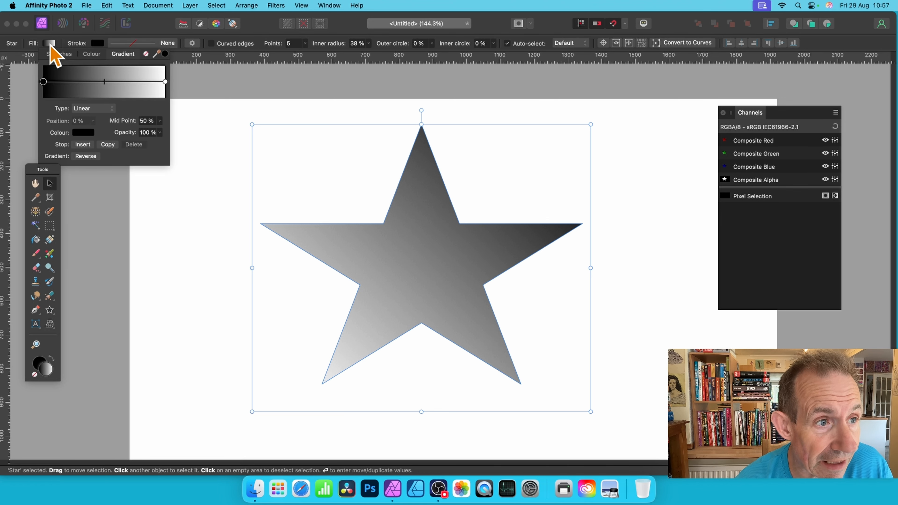
pyautogui.click(59, 54)
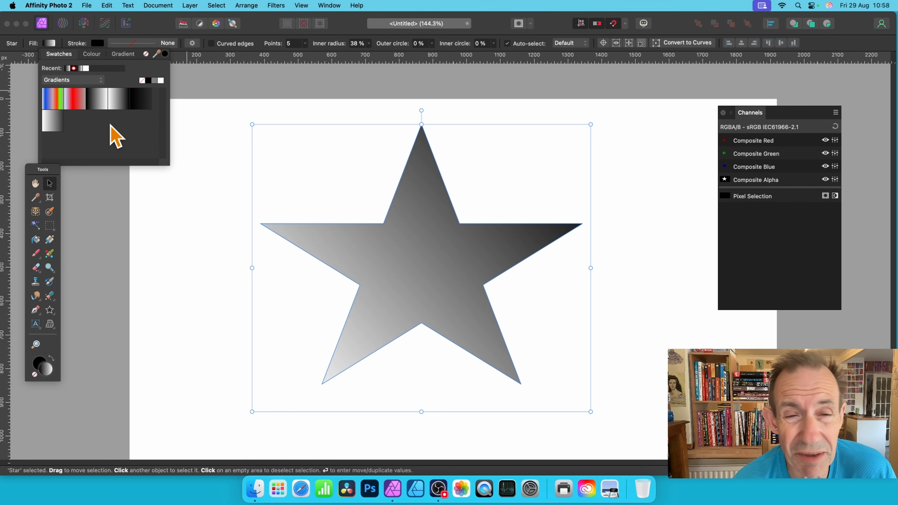
pyautogui.press('g')
pyautogui.moveTo(365, 151); pyautogui.dragTo(547, 318)
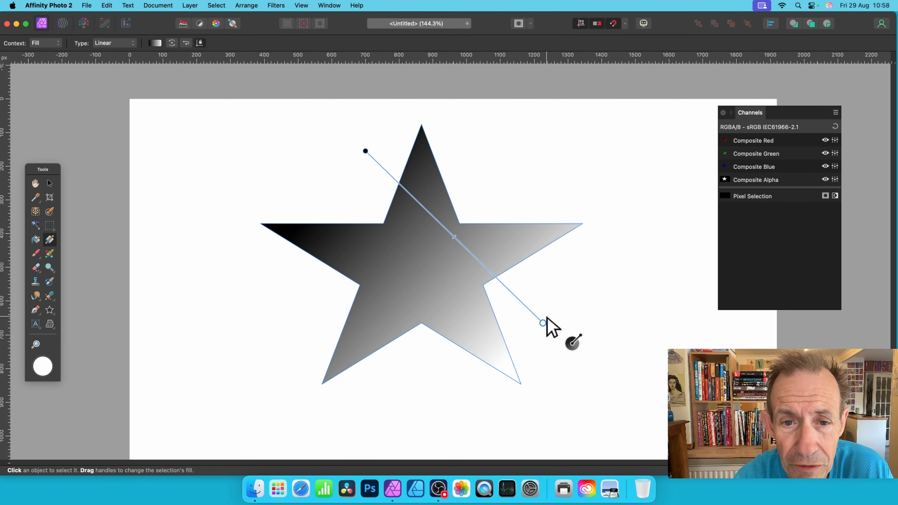
# - Round the star's tips and inner corners with an outer circle of 83% and an inner circle of 21%
pyautogui.click(50, 310)
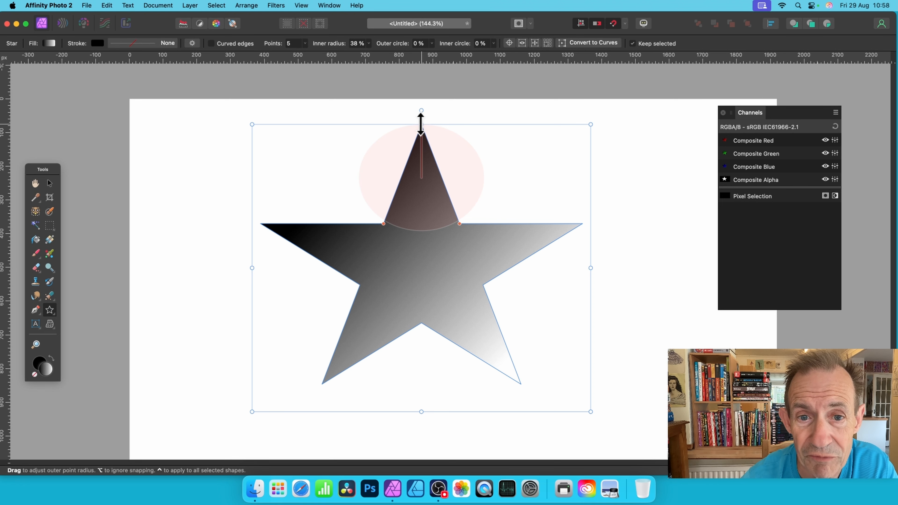
pyautogui.moveTo(421, 125); pyautogui.dragTo(420, 165)
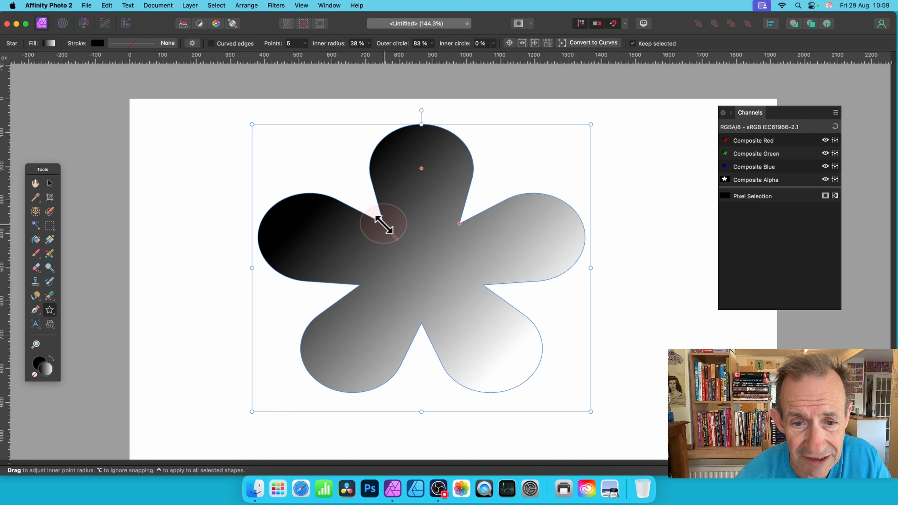
pyautogui.moveTo(384, 224)
pyautogui.mouseDown()
pyautogui.moveTo(400, 244)
pyautogui.moveTo(392, 232)
pyautogui.mouseUp()
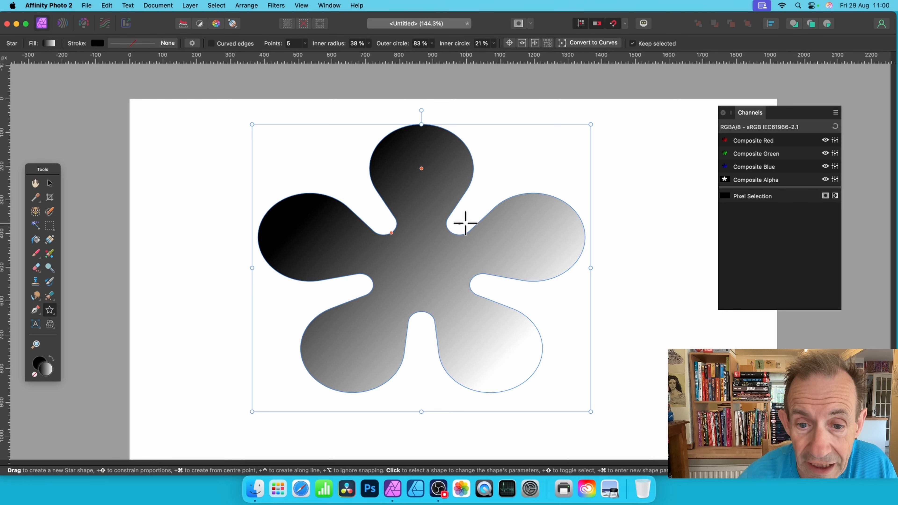
# - Set the star's inner radius to 31% and its number of points to 14
pyautogui.moveTo(457, 223); pyautogui.dragTo(458, 224)
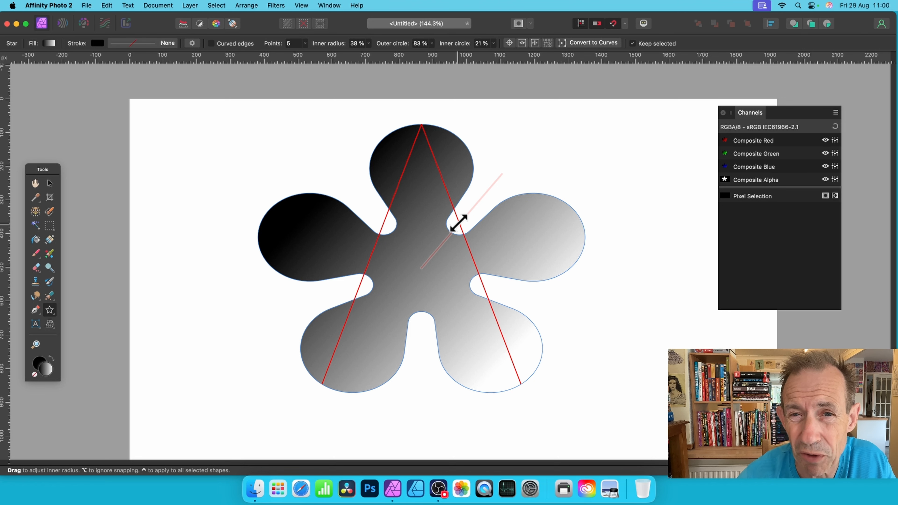
pyautogui.moveTo(459, 221); pyautogui.dragTo(496, 185)
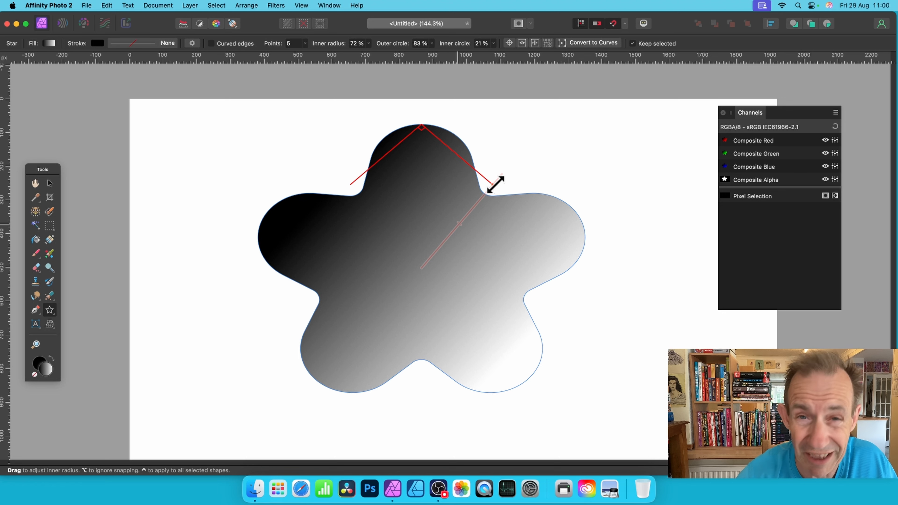
pyautogui.moveTo(496, 184); pyautogui.dragTo(450, 223)
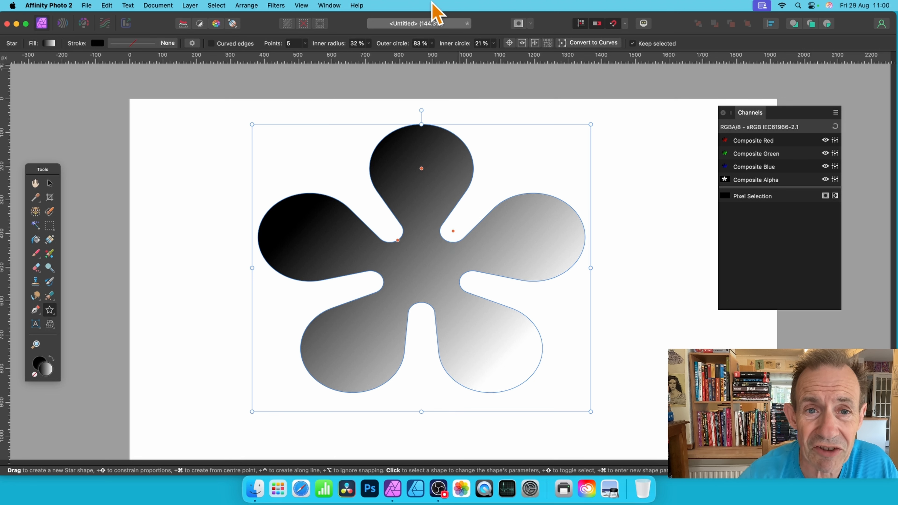
pyautogui.click(369, 44)
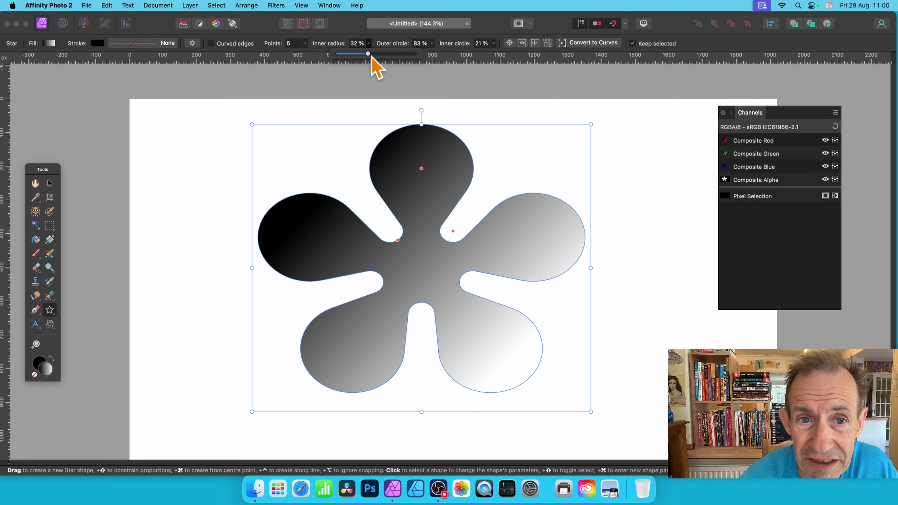
pyautogui.moveTo(371, 56); pyautogui.dragTo(308, 54)
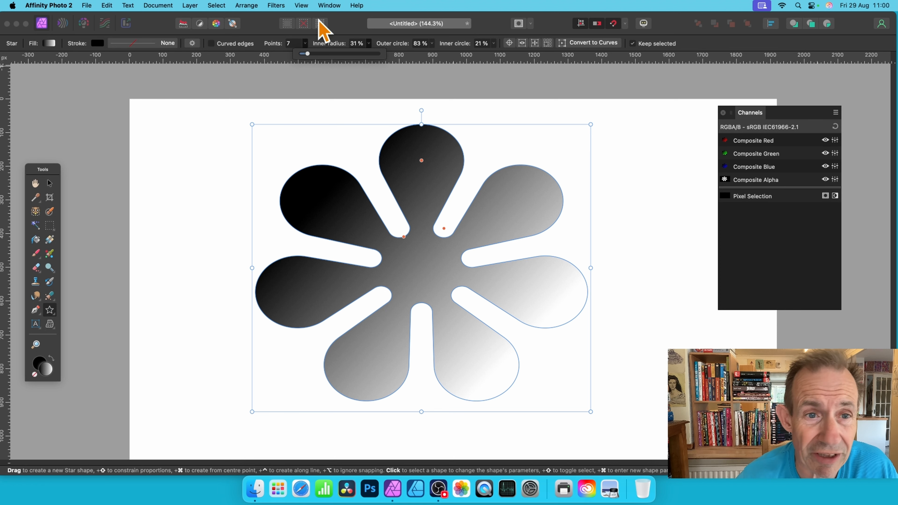
pyautogui.moveTo(310, 60); pyautogui.dragTo(319, 60)
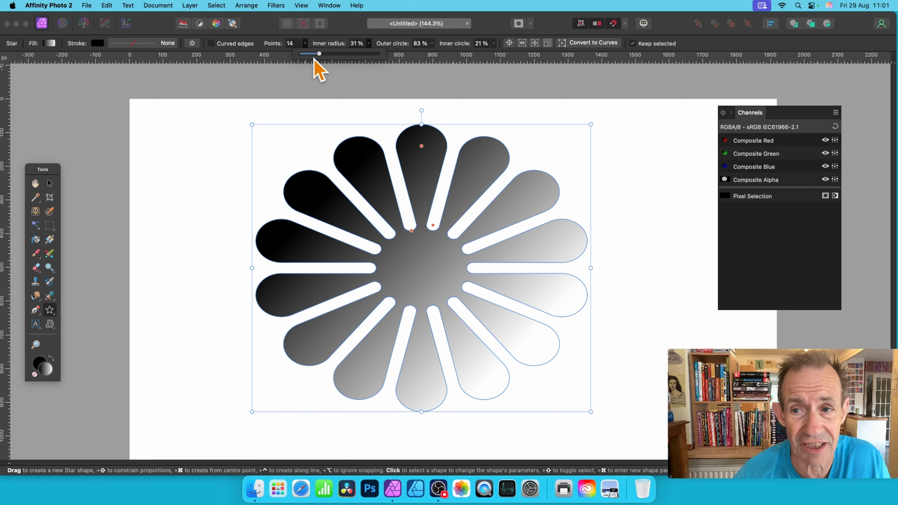
# - Show the document's layer list and move it up beside the artwork
pyautogui.click(334, 5)
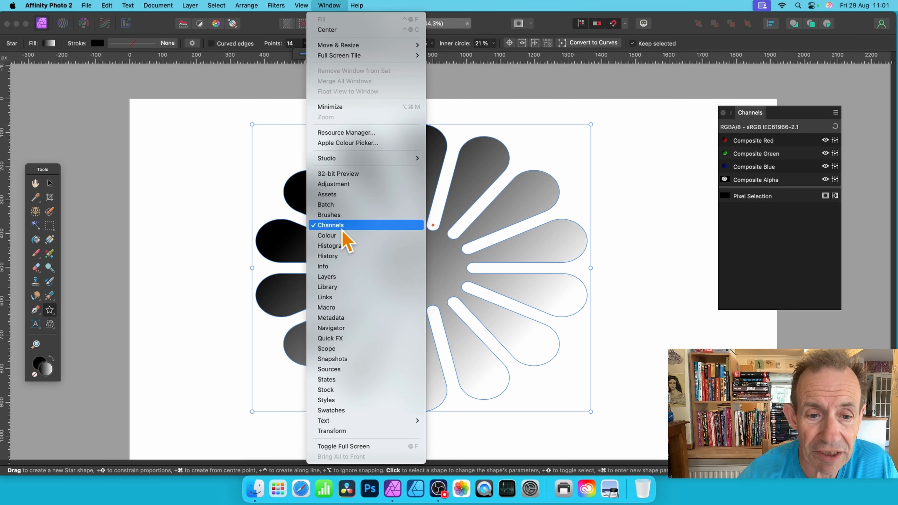
pyautogui.click(341, 277)
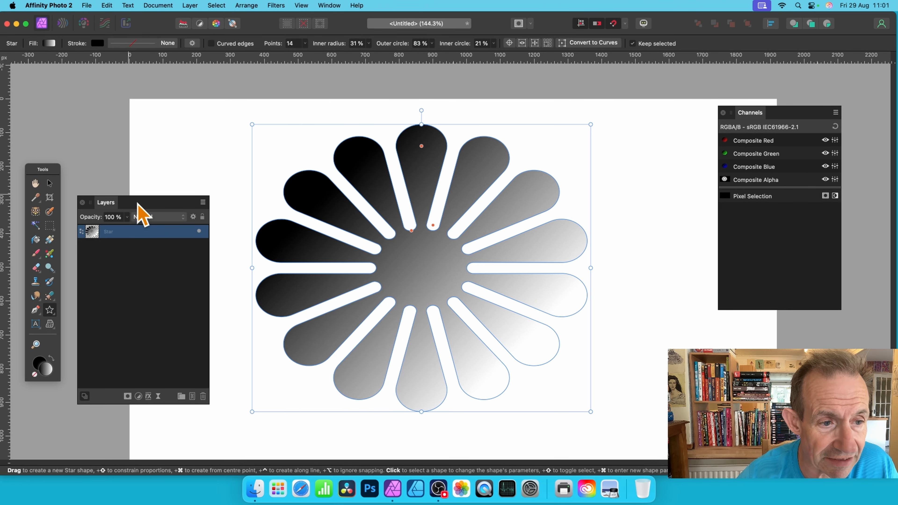
pyautogui.moveTo(138, 204); pyautogui.dragTo(140, 105)
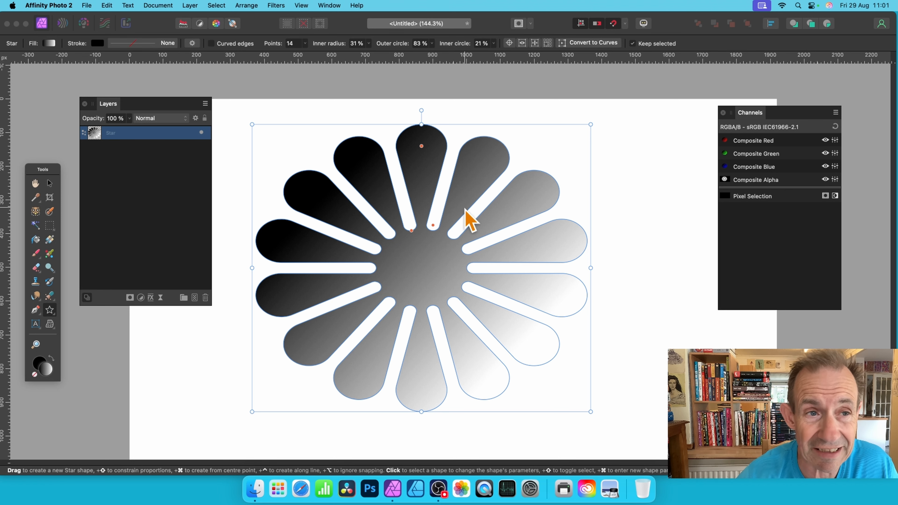
# - Add a mask layer to the star and select the mask for editing
pyautogui.click(198, 5)
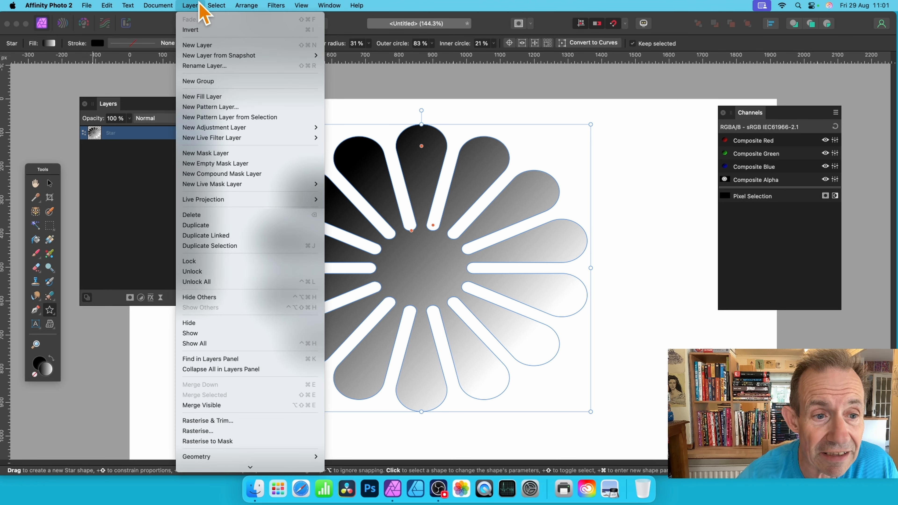
pyautogui.click(209, 153)
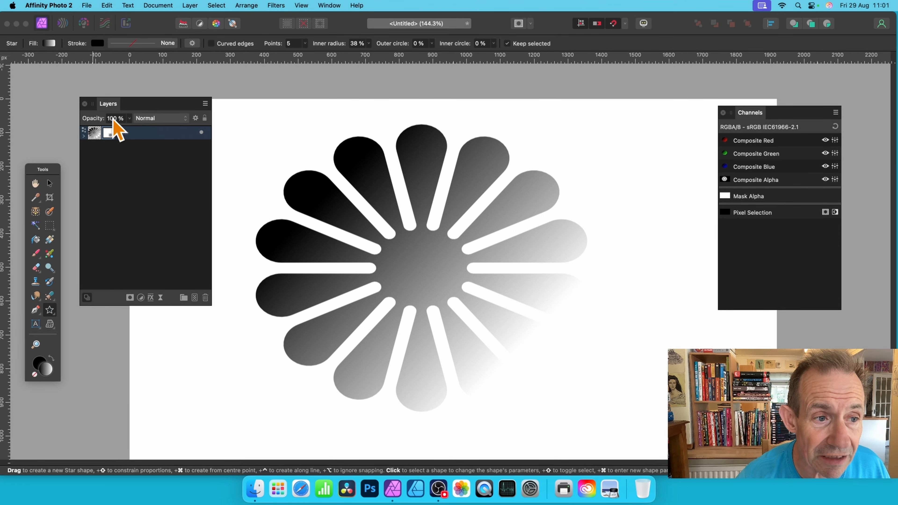
pyautogui.click(94, 136)
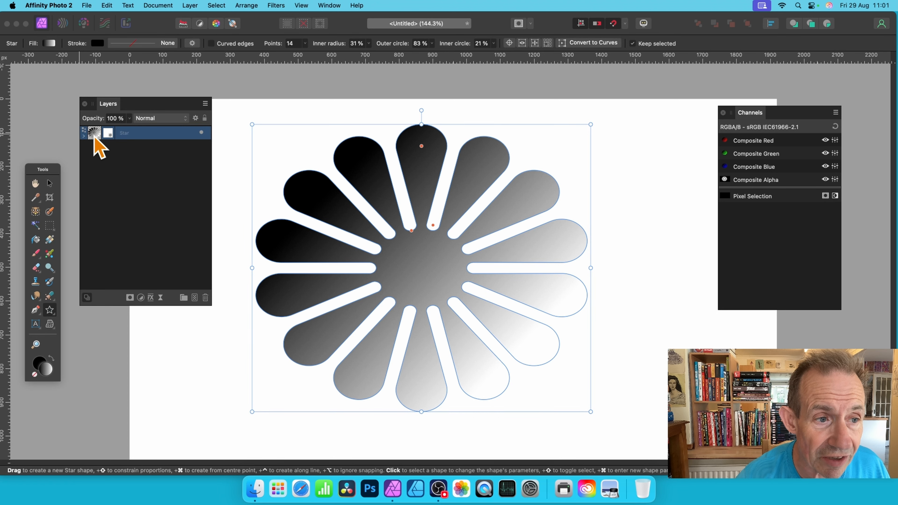
pyautogui.click(107, 134)
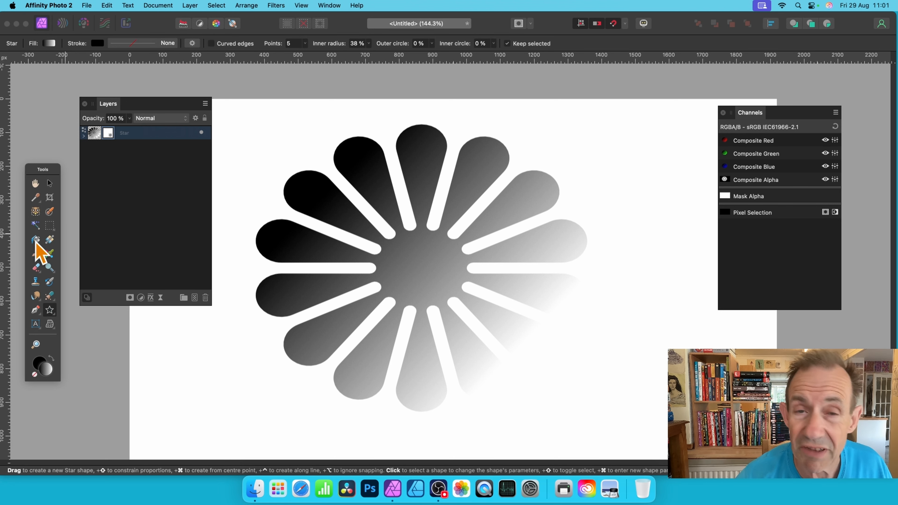
# - Apply a short vertical linear gradient to the mask at the star's centre, hiding the lower half with a soft edge
pyautogui.click(50, 241)
pyautogui.moveTo(411, 330); pyautogui.dragTo(488, 316)
pyautogui.moveTo(411, 330); pyautogui.dragTo(421, 254)
pyautogui.moveTo(487, 331); pyautogui.dragTo(421, 269)
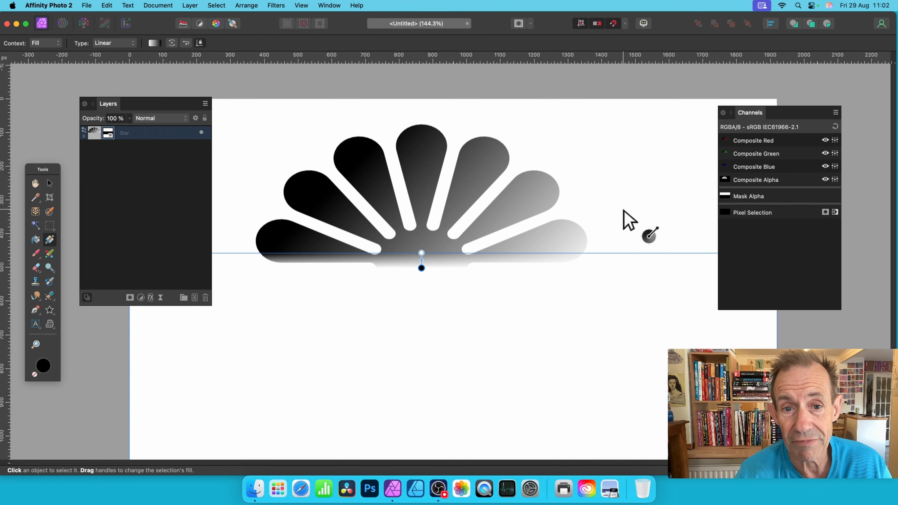
# - Select the masked star instead of its mask and move it slightly up and to the right
pyautogui.click(49, 183)
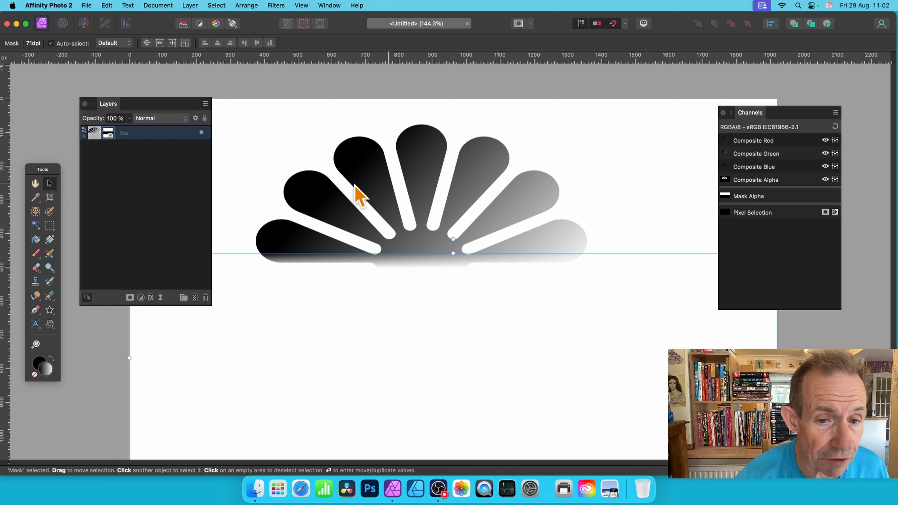
pyautogui.click(422, 188)
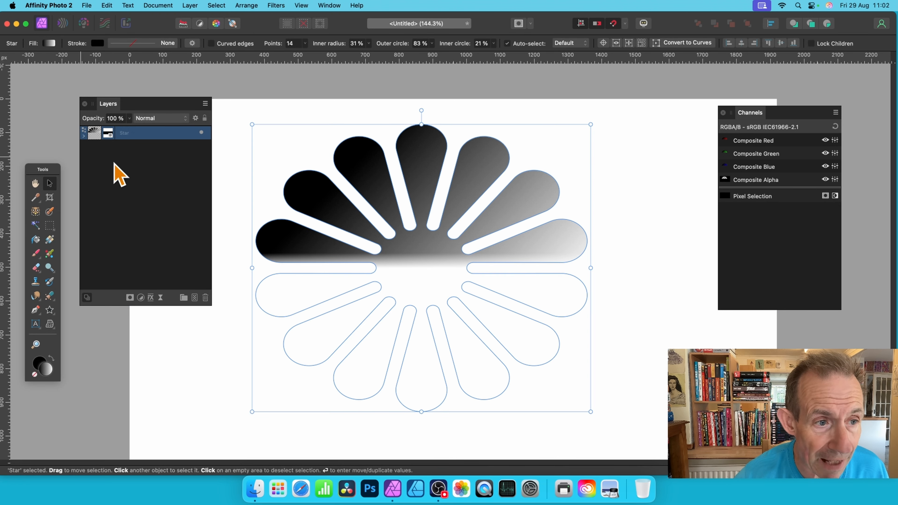
pyautogui.moveTo(422, 187)
pyautogui.mouseDown()
pyautogui.moveTo(427, 171)
pyautogui.moveTo(431, 183)
pyautogui.mouseUp()
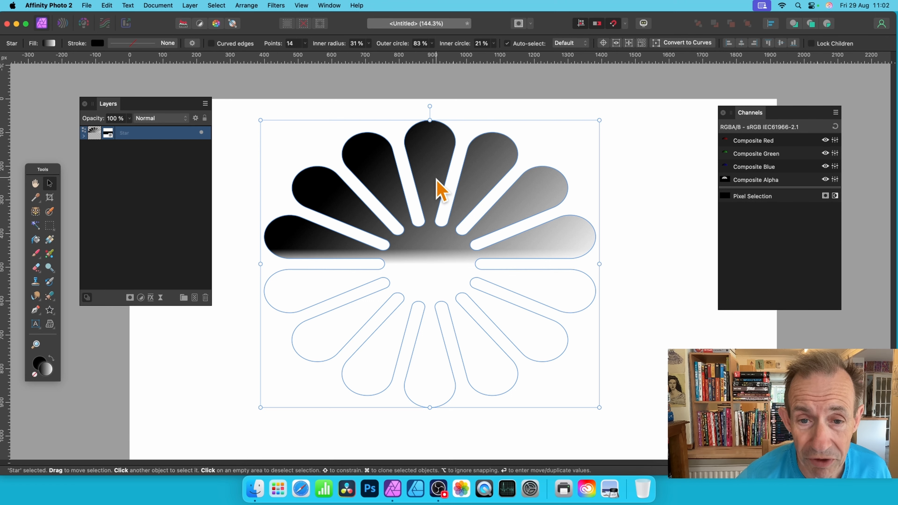
# - Duplicate the masked star four times, shifting each copy downward by the same offset
pyautogui.press('super+j')
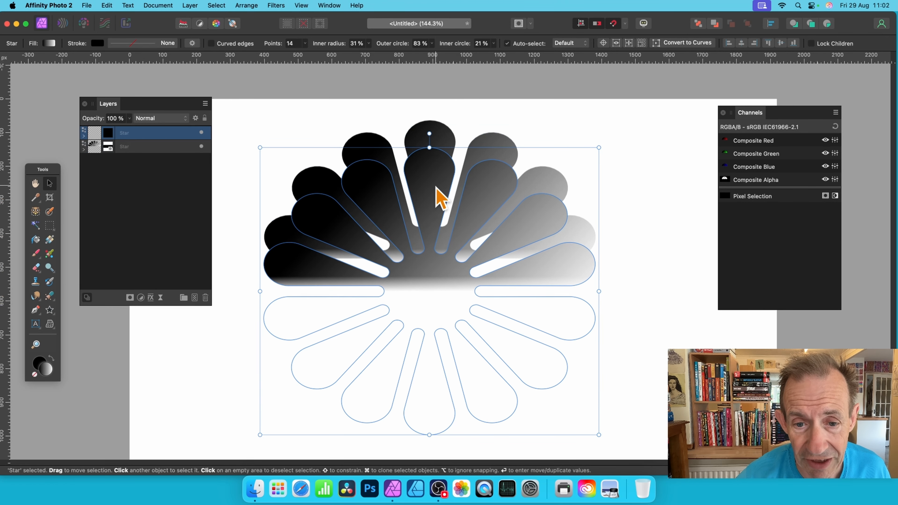
pyautogui.moveTo(436, 187); pyautogui.dragTo(427, 240)
pyautogui.moveTo(430, 243); pyautogui.dragTo(432, 268)
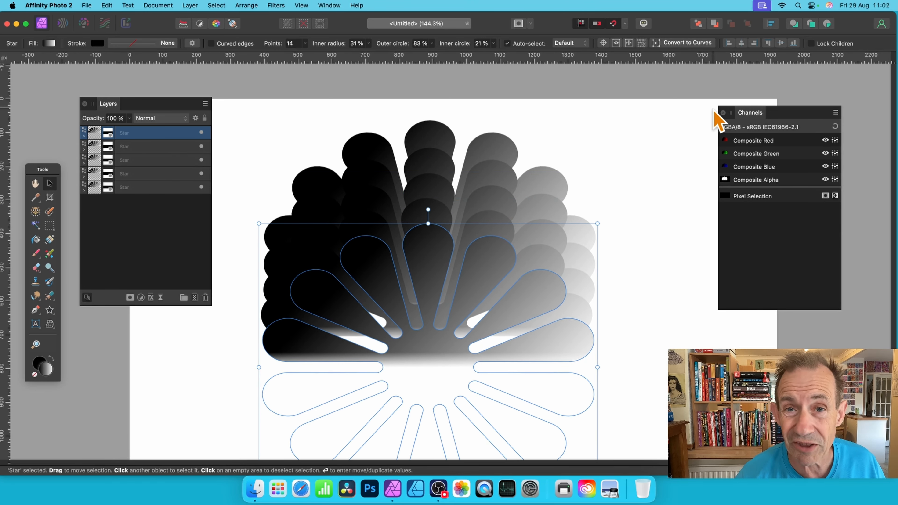
# - Undo the four offset duplicates of the star
pyautogui.press('super+z')
pyautogui.press('super+z')
pyautogui.press('super+z')
pyautogui.press('super+z')
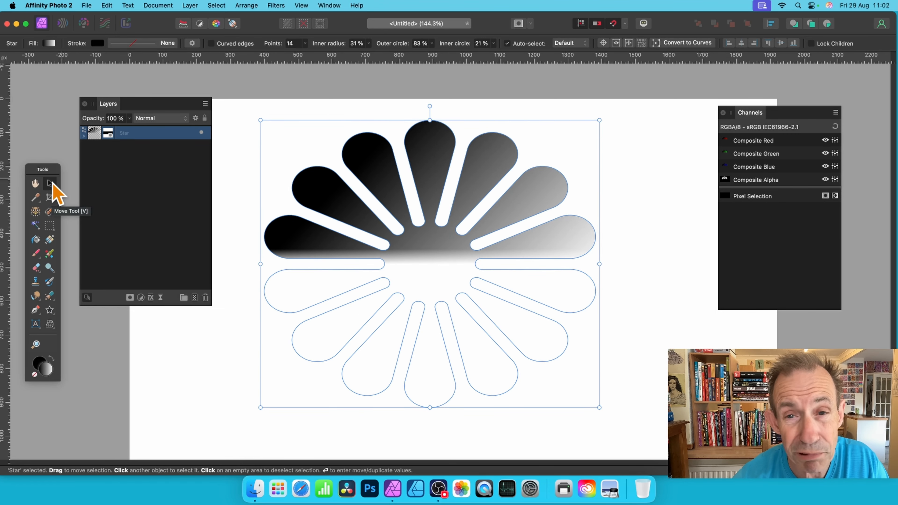
# - Move/Duplicate the masked star into 9 copies with a vertical offset of 49 px and a rotation of 10° each
pyautogui.press('Return')
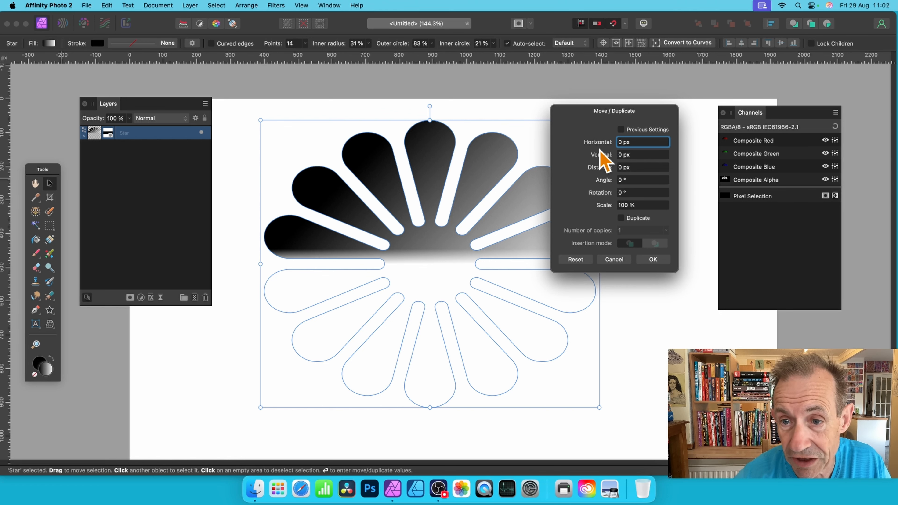
pyautogui.click(621, 218)
pyautogui.moveTo(598, 230); pyautogui.dragTo(601, 230)
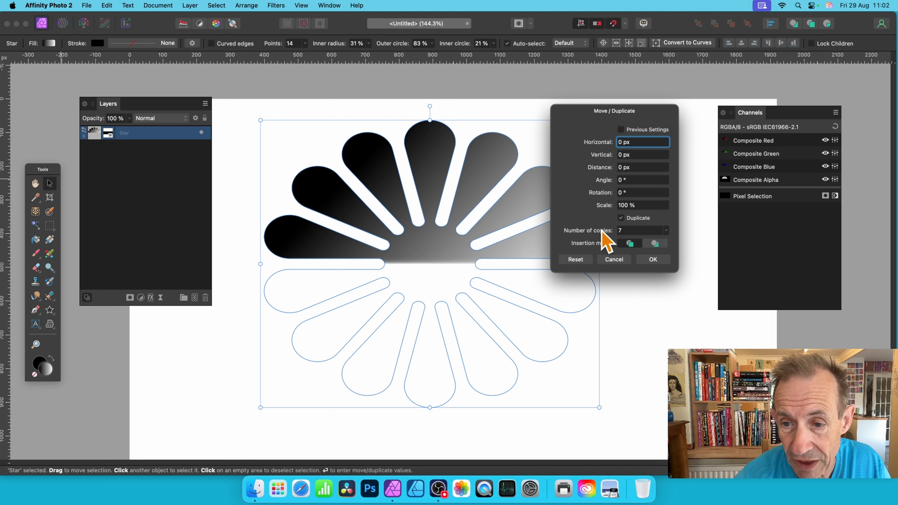
pyautogui.moveTo(603, 154); pyautogui.dragTo(608, 195)
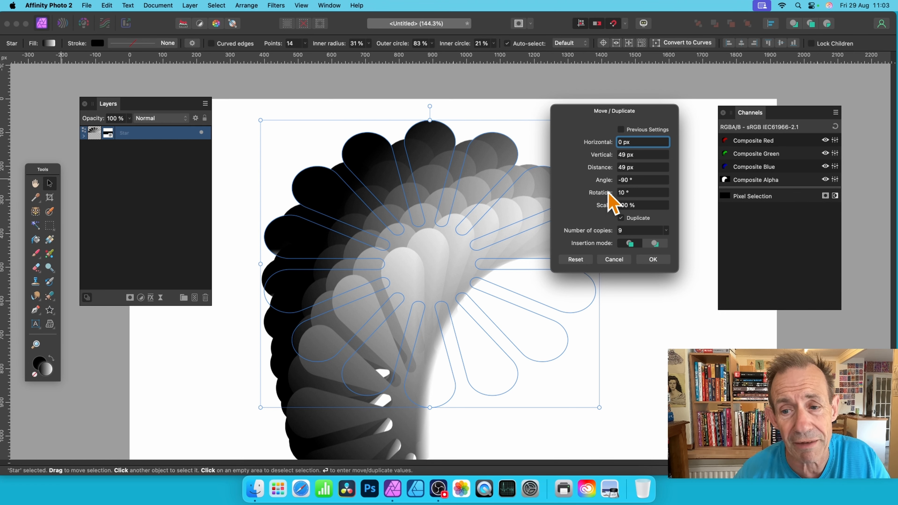
pyautogui.click(652, 259)
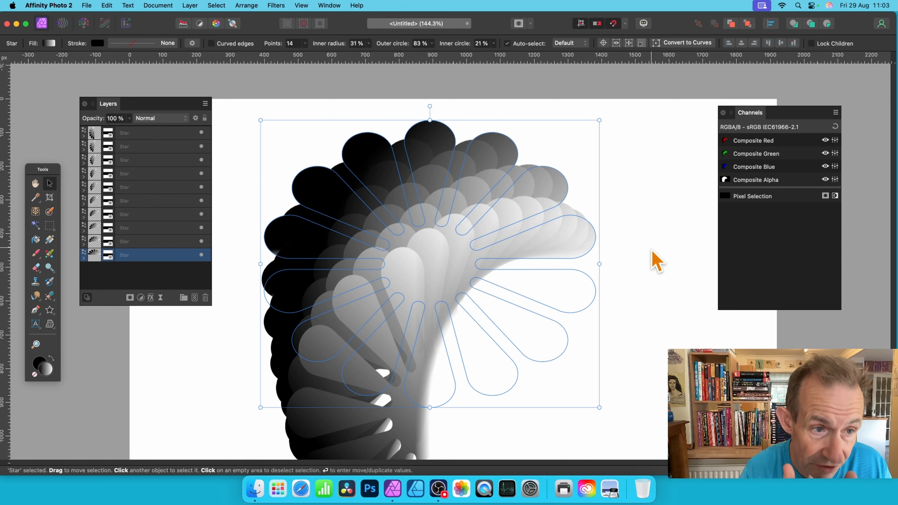
# - Select all ten stars and restyle them with 30 points, a 38% inner radius and a 48% outer circle
pyautogui.click(135, 134)
pyautogui.keyDown('shift'); pyautogui.click(157, 255); pyautogui.keyUp('shift')
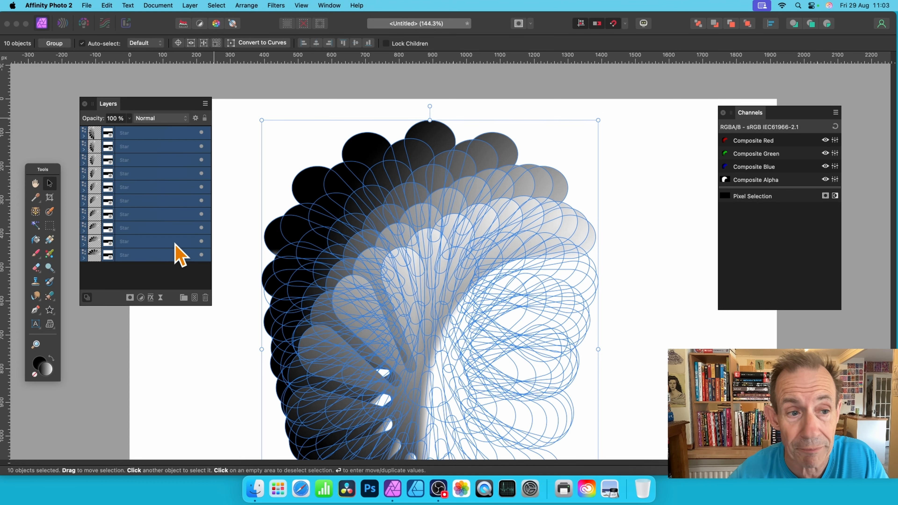
pyautogui.click(50, 311)
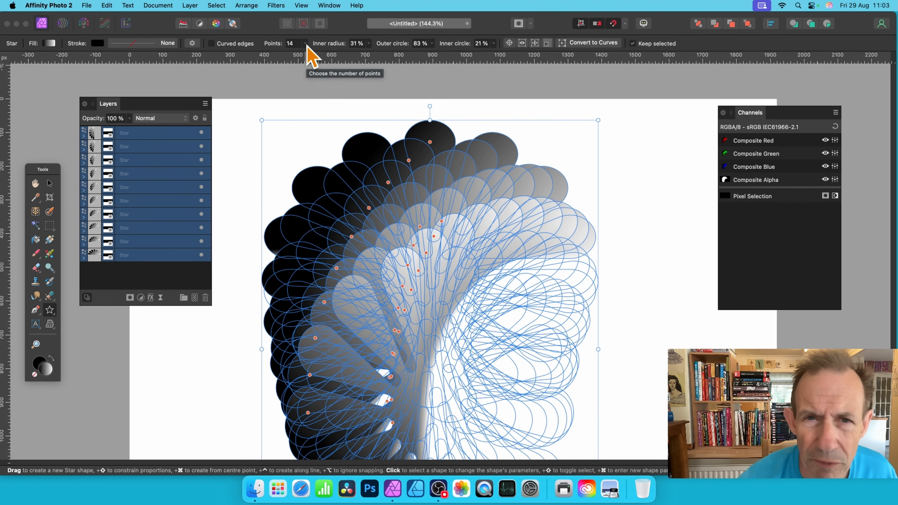
pyautogui.moveTo(305, 44); pyautogui.dragTo(373, 59)
pyautogui.click(369, 43)
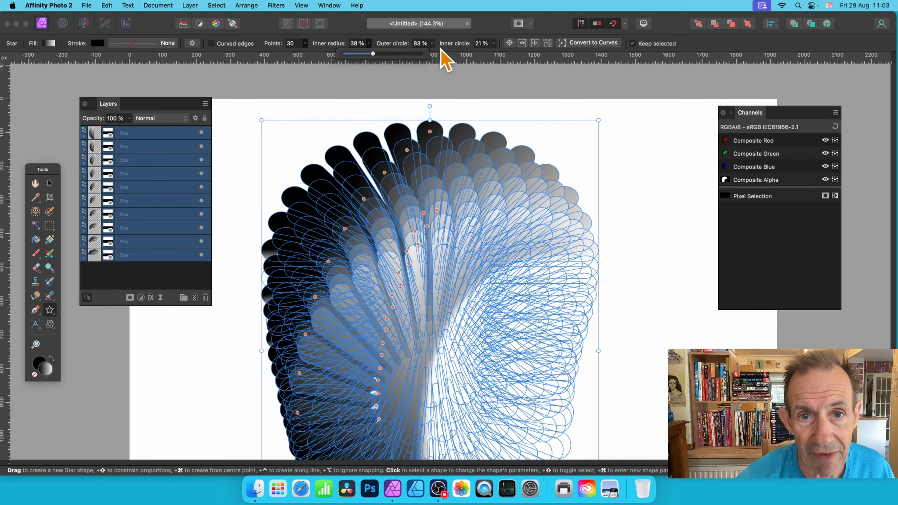
pyautogui.click(432, 43)
pyautogui.moveTo(433, 53); pyautogui.dragTo(406, 52)
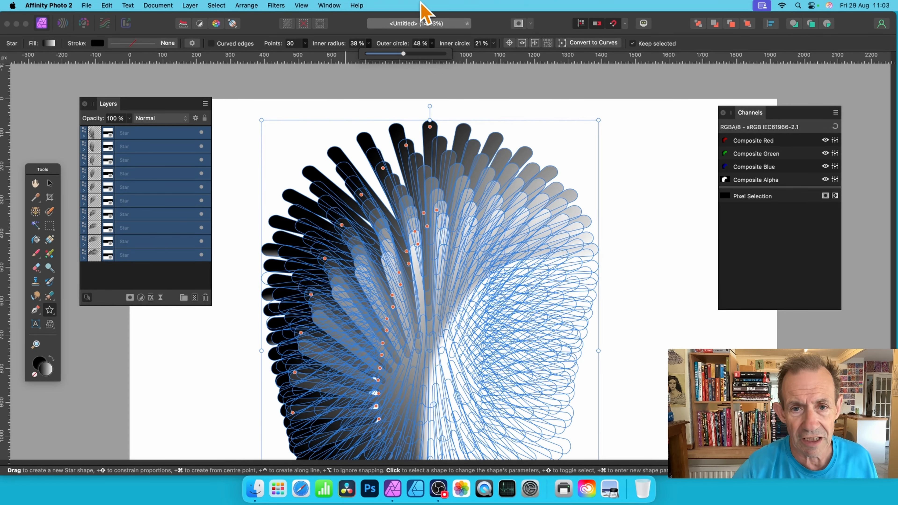
pyautogui.click(50, 183)
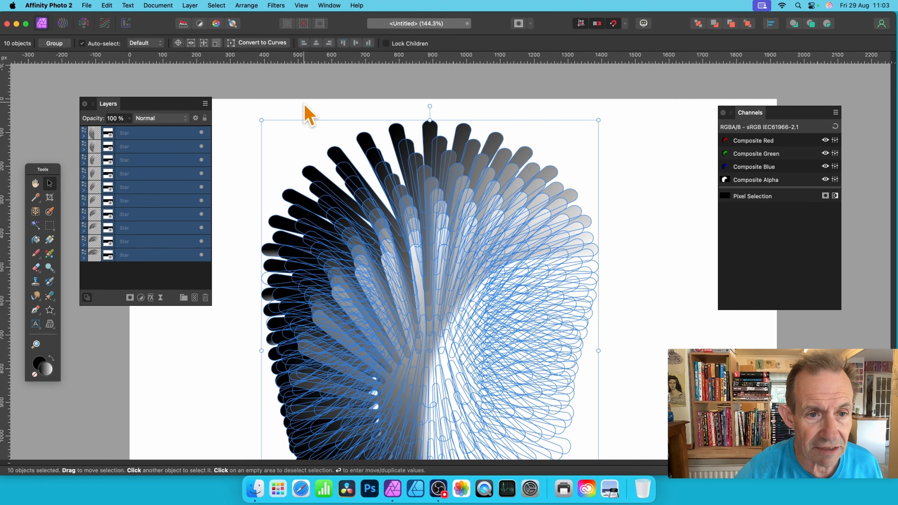
pyautogui.click(279, 114)
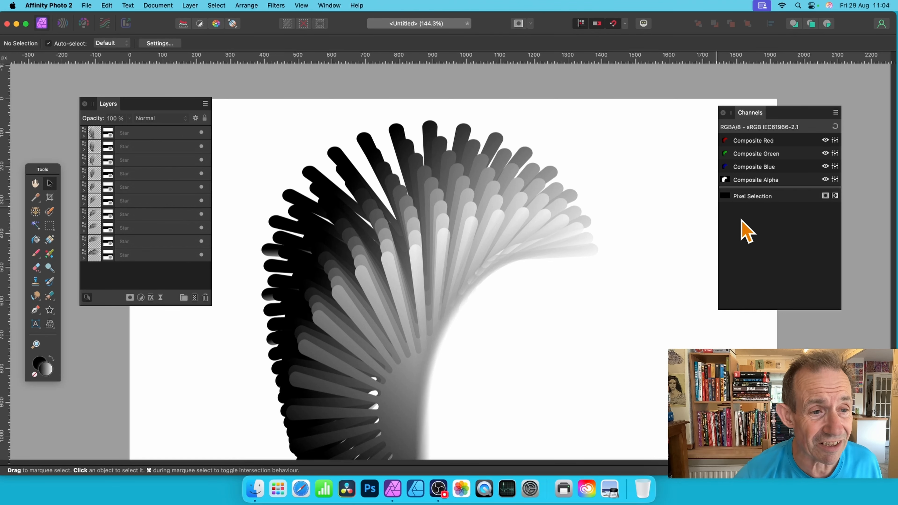
# - Delete nine of the stars, keeping only the topmost one in the layer stack
pyautogui.click(140, 148)
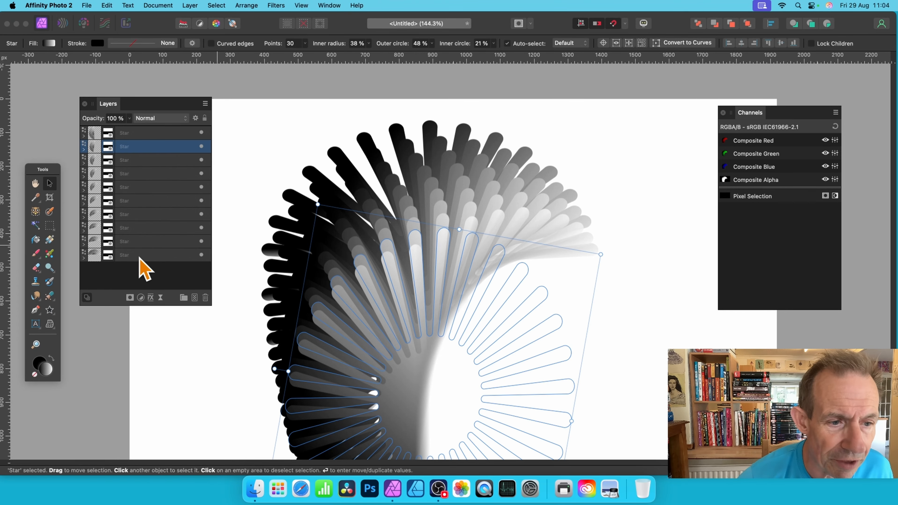
pyautogui.keyDown('shift'); pyautogui.click(147, 255); pyautogui.keyUp('shift')
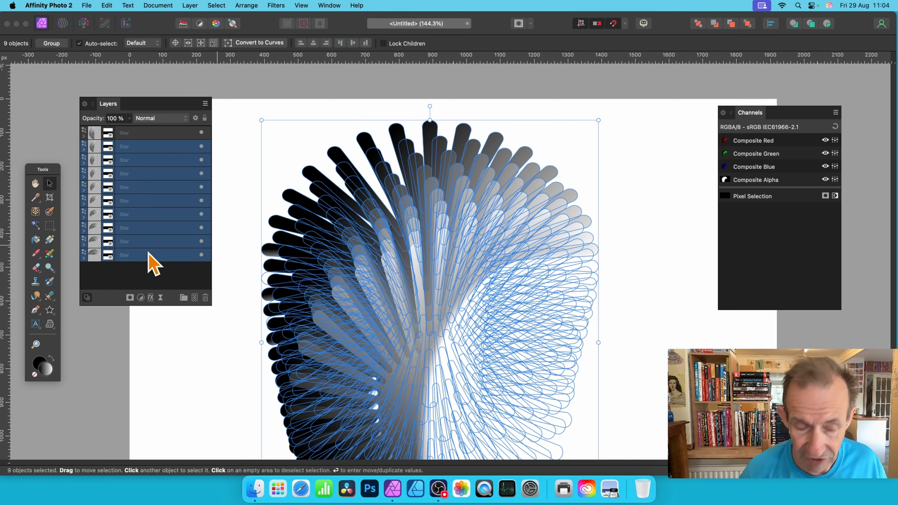
pyautogui.press('Delete')
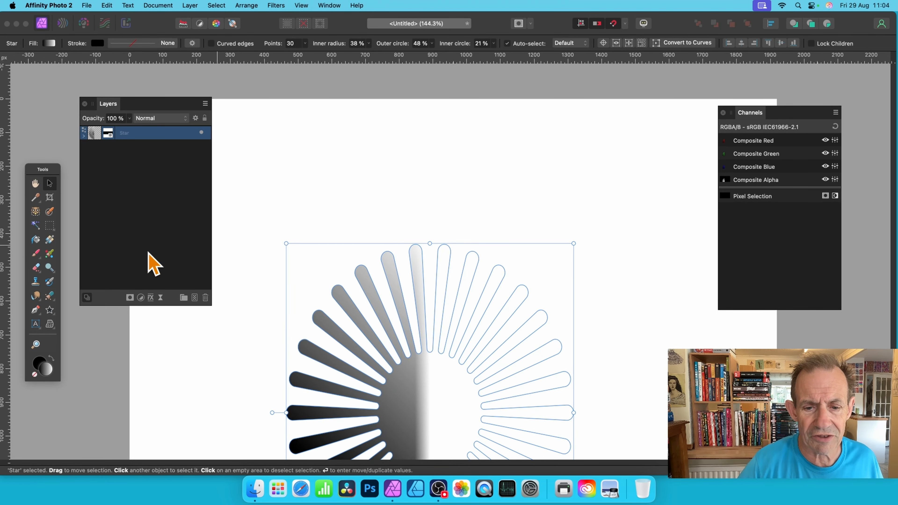
# - Move the remaining star up into full view, then make it wider and shorter and position it below the canvas's upper edge
pyautogui.moveTo(417, 406); pyautogui.dragTo(404, 256)
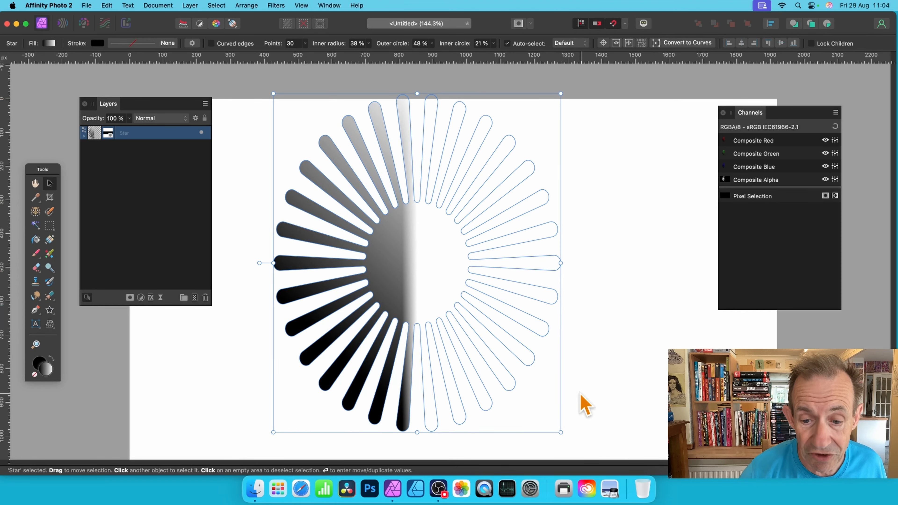
pyautogui.moveTo(562, 432); pyautogui.dragTo(589, 371)
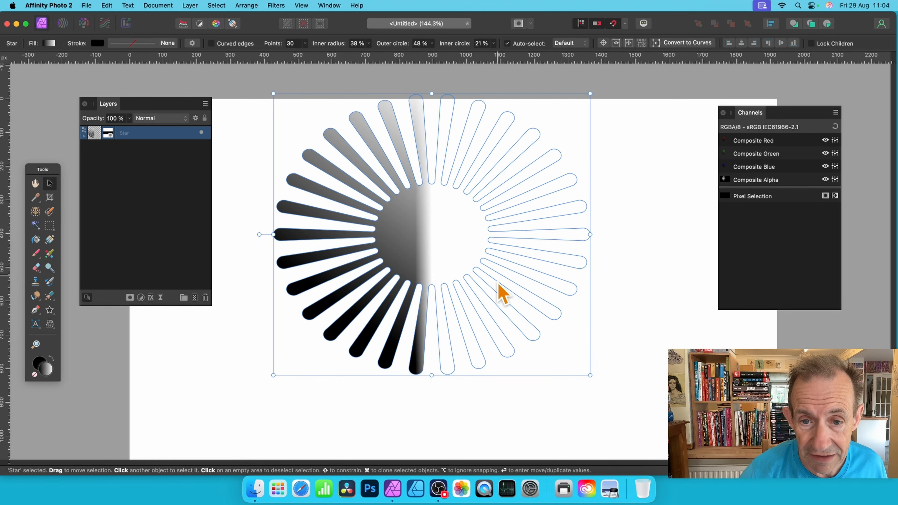
pyautogui.moveTo(480, 247); pyautogui.dragTo(474, 279)
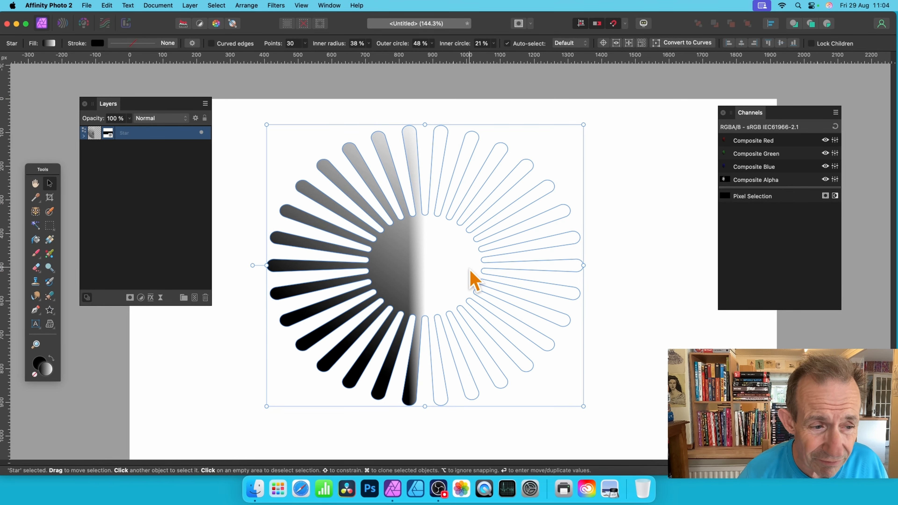
# - Increase the star's inner radius to 88% to form a cog-like outline
pyautogui.click(49, 310)
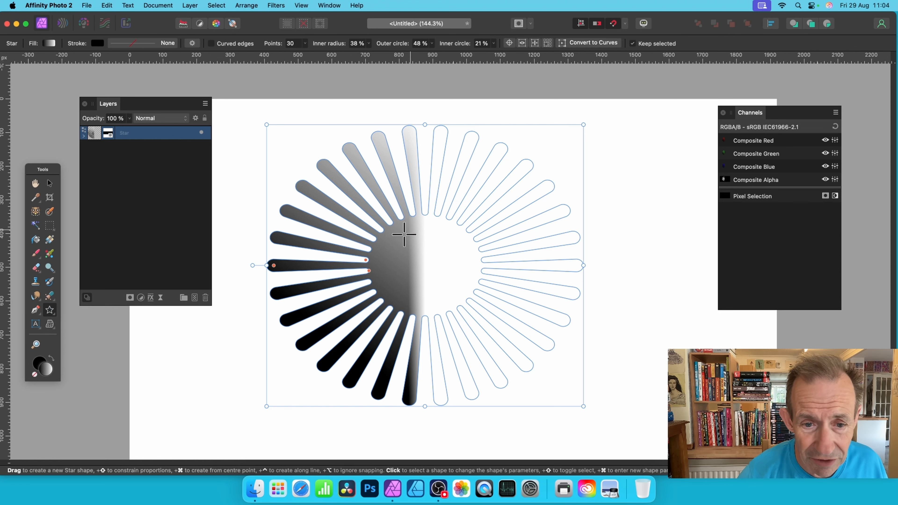
pyautogui.moveTo(366, 261); pyautogui.dragTo(286, 257)
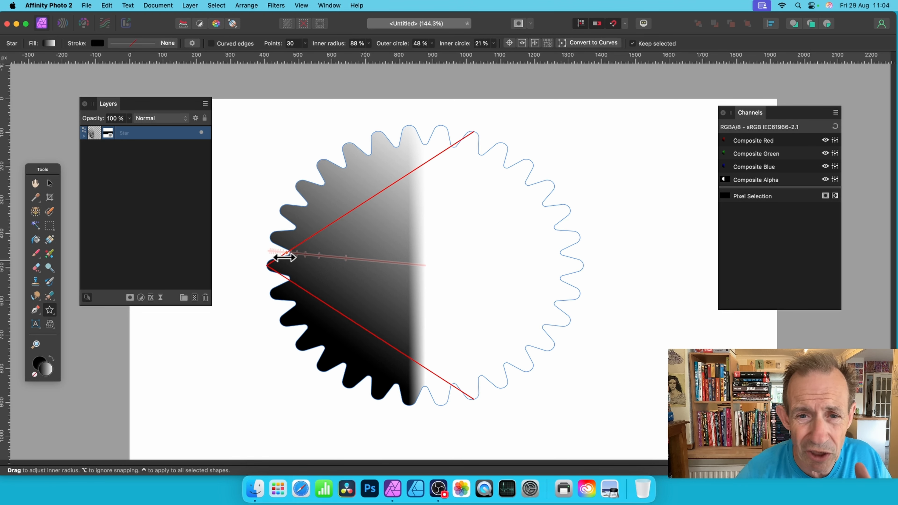
pyautogui.moveTo(285, 257); pyautogui.dragTo(284, 258)
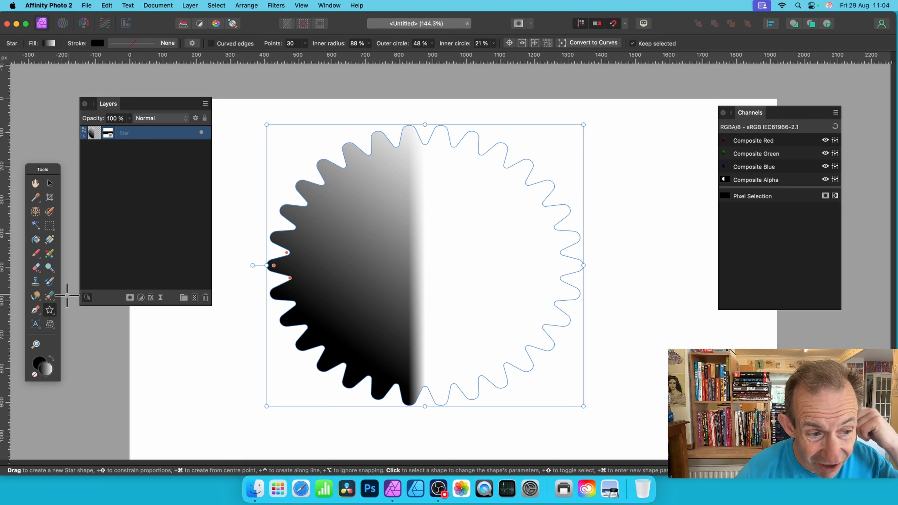
pyautogui.click(50, 311)
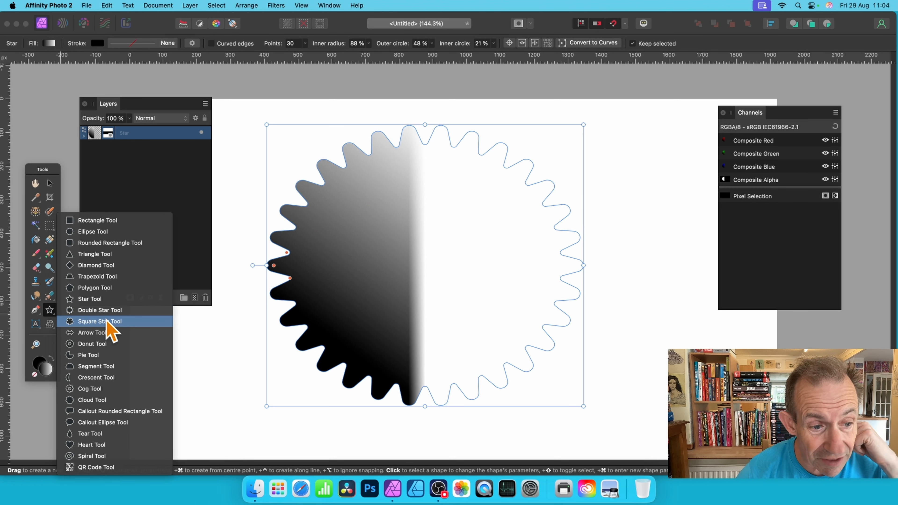
pyautogui.click(523, 302)
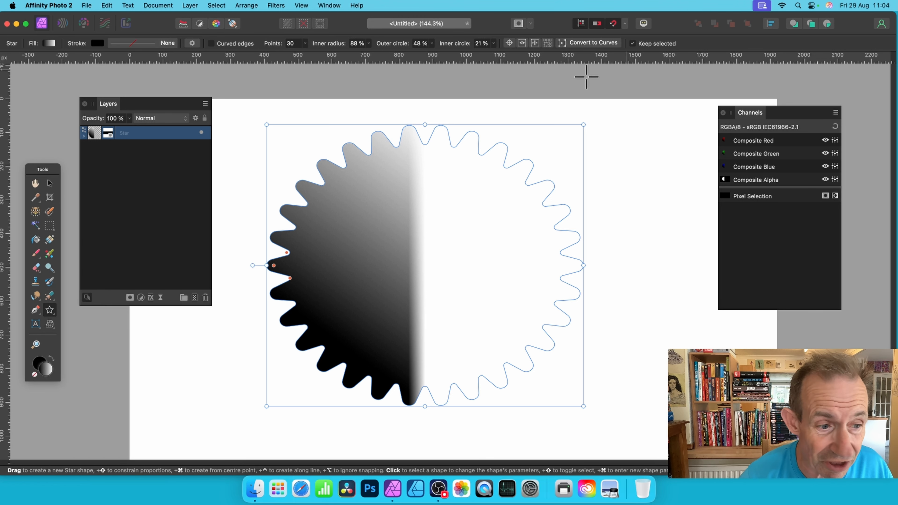
pyautogui.click(49, 310)
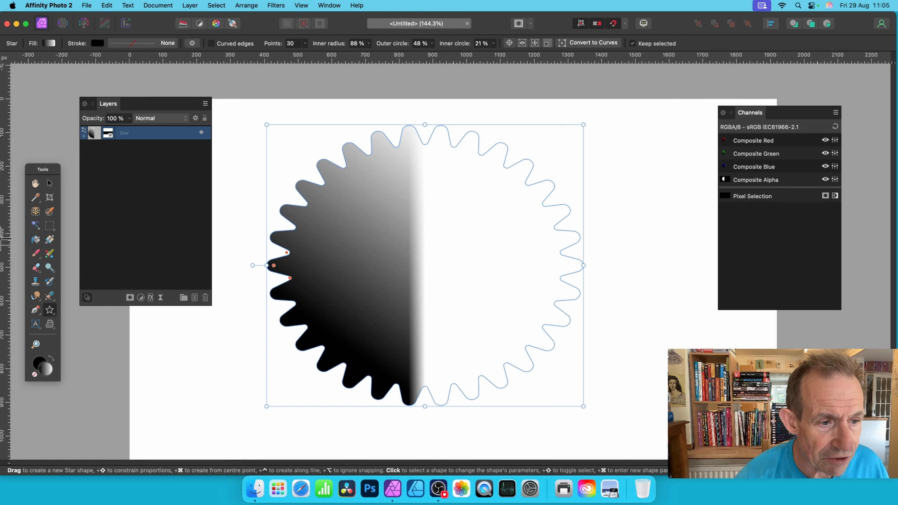
# - Redraw the star mask's linear gradient as a short diagonal running up and to the right from near the star's centre
pyautogui.click(50, 240)
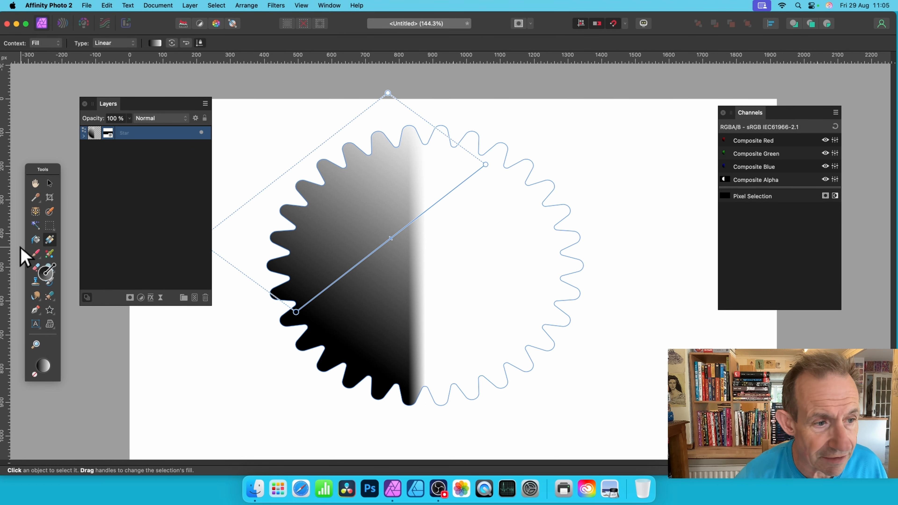
pyautogui.click(109, 133)
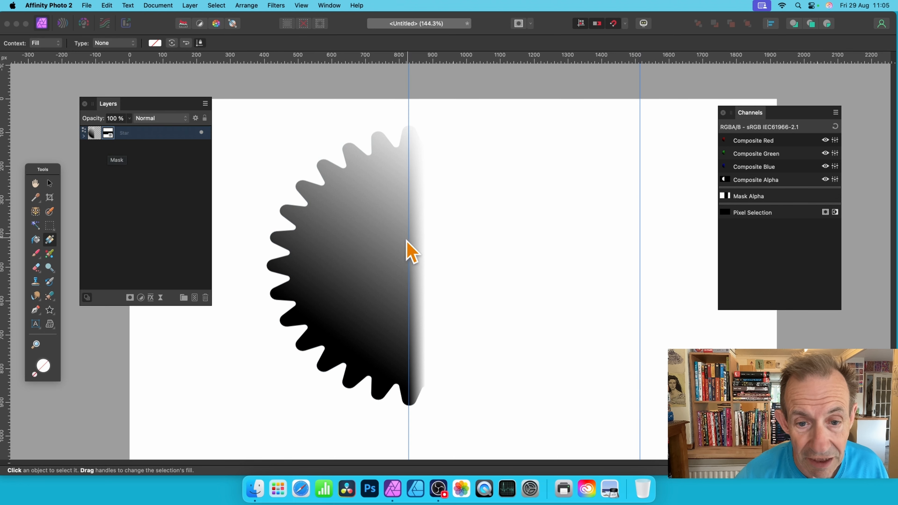
pyautogui.moveTo(408, 261); pyautogui.dragTo(444, 235)
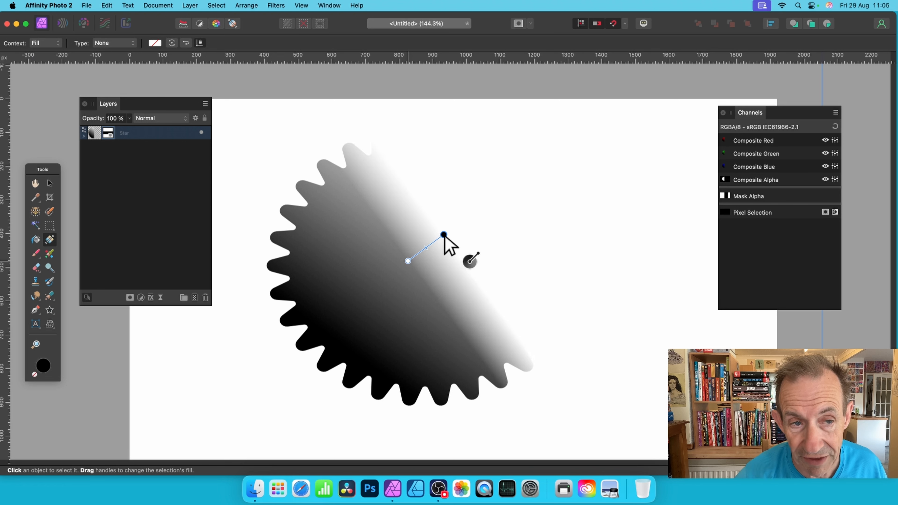
# - Change the mask's gradient type to Radial and extend it across most of the star around its centre
pyautogui.click(118, 45)
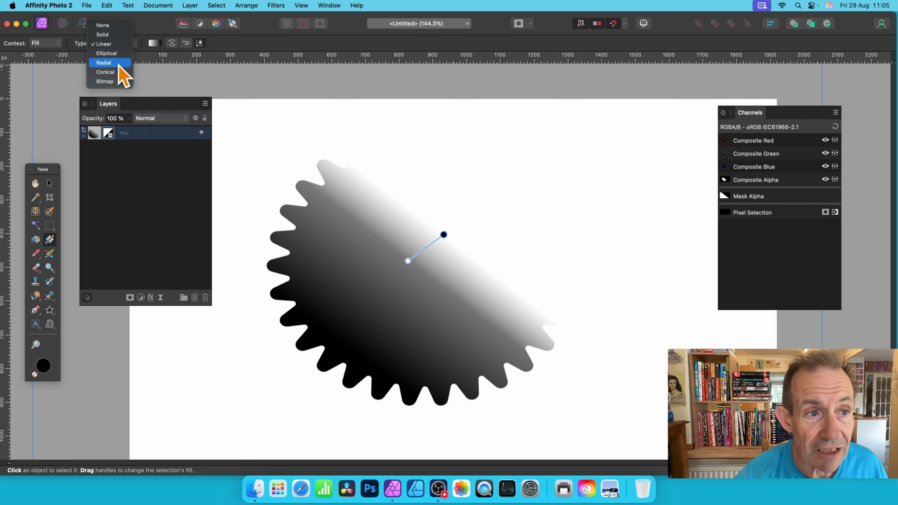
pyautogui.click(119, 64)
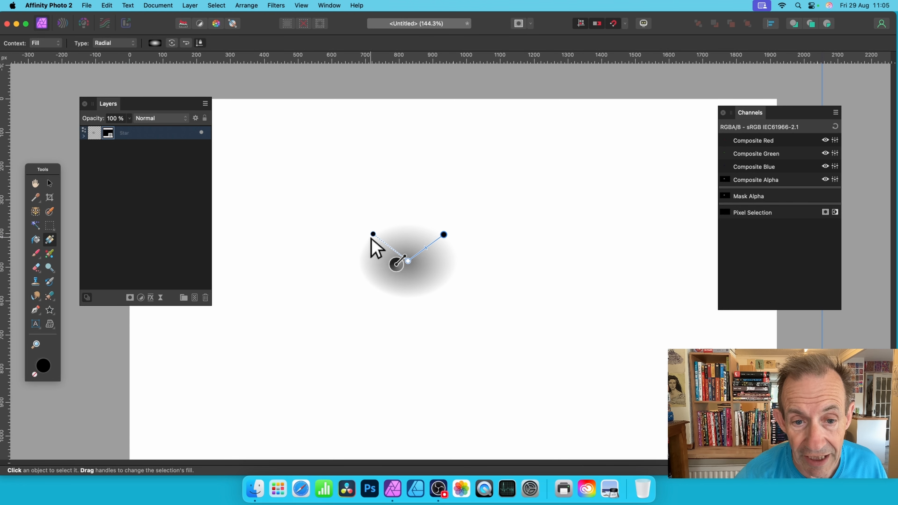
pyautogui.moveTo(373, 232); pyautogui.dragTo(360, 114)
pyautogui.moveTo(408, 261)
pyautogui.mouseDown()
pyautogui.moveTo(415, 285)
pyautogui.moveTo(437, 253)
pyautogui.moveTo(427, 251)
pyautogui.moveTo(449, 247)
pyautogui.moveTo(493, 259)
pyautogui.moveTo(537, 292)
pyautogui.moveTo(572, 299)
pyautogui.moveTo(329, 288)
pyautogui.moveTo(417, 243)
pyautogui.moveTo(407, 266)
pyautogui.mouseUp()
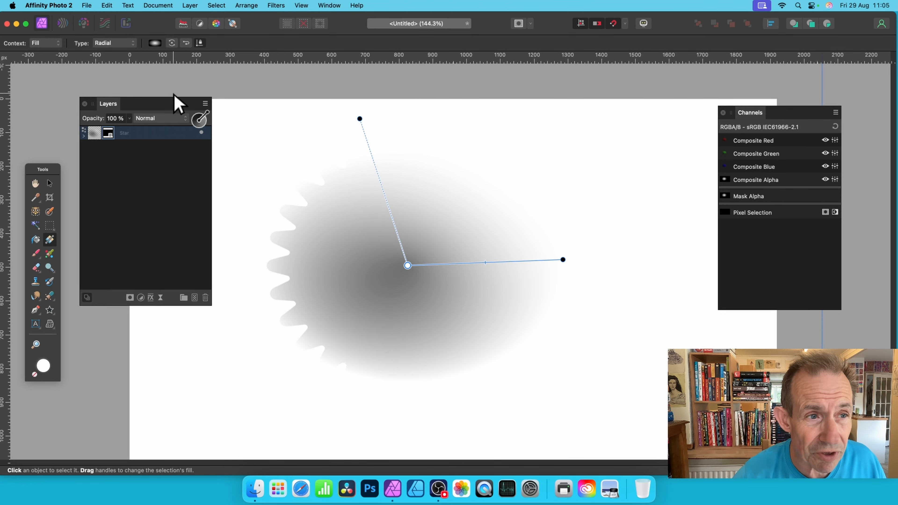
# - Try different mid points for the mask's radial gradient and set it to 77%
pyautogui.click(155, 43)
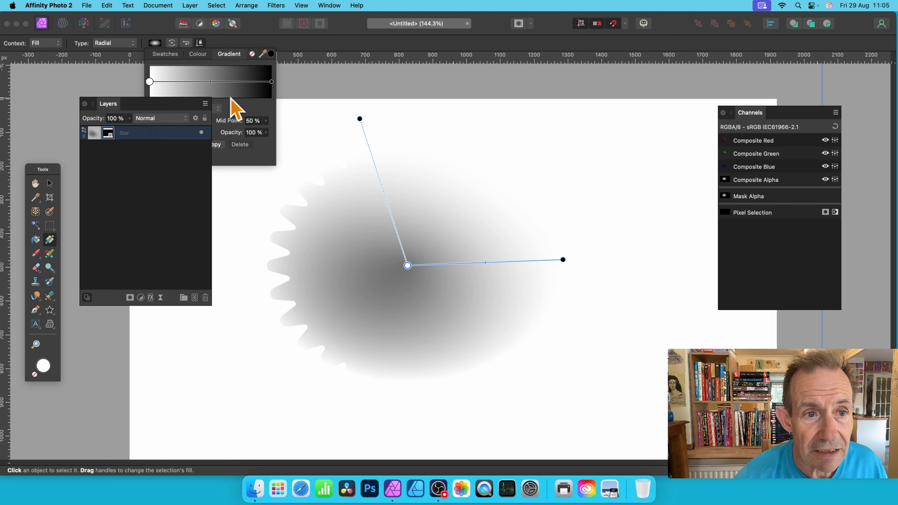
pyautogui.moveTo(211, 83)
pyautogui.mouseDown()
pyautogui.moveTo(262, 83)
pyautogui.moveTo(196, 87)
pyautogui.mouseUp()
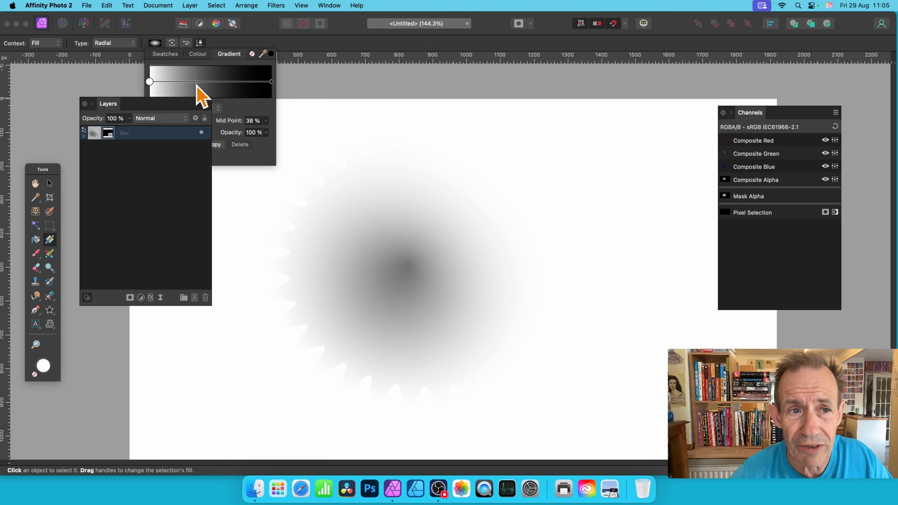
pyautogui.moveTo(195, 88); pyautogui.dragTo(233, 88)
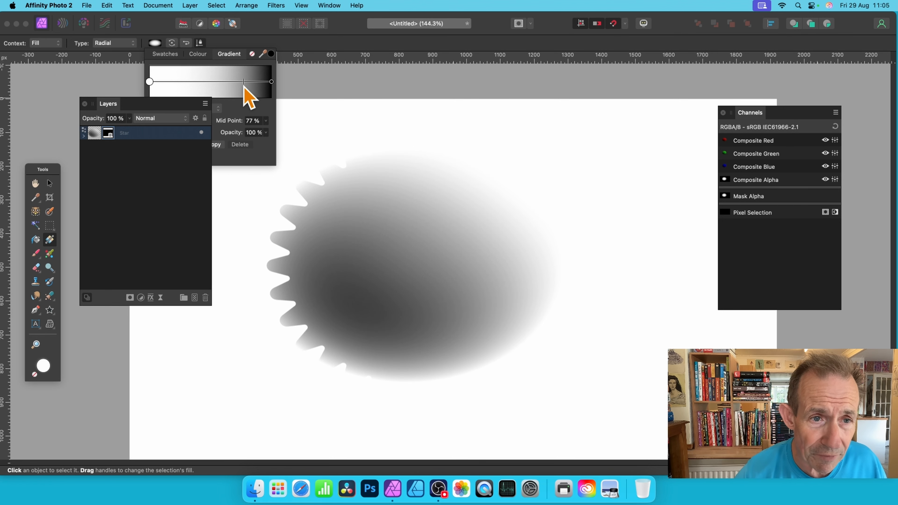
# - Add a stop at 62% to the mask's radial gradient and colour it red
pyautogui.click(225, 81)
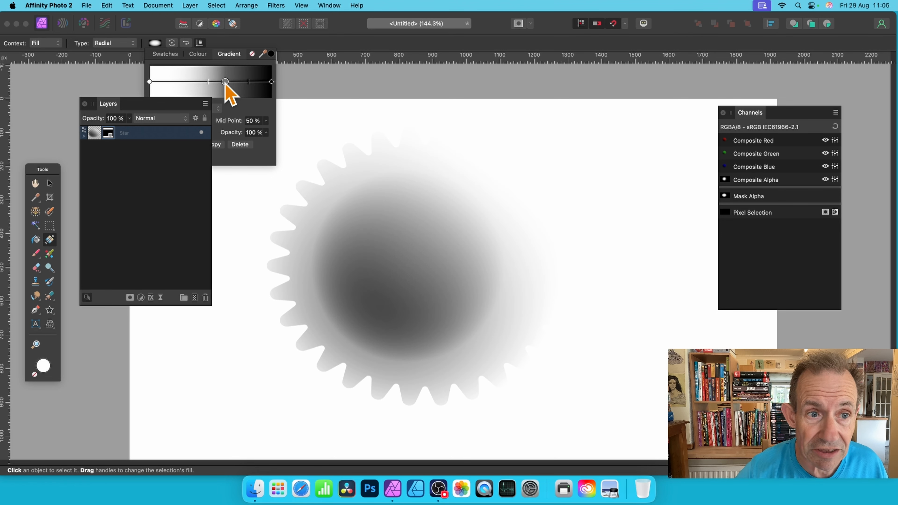
pyautogui.moveTo(171, 104); pyautogui.dragTo(196, 221)
pyautogui.click(193, 133)
pyautogui.click(190, 188)
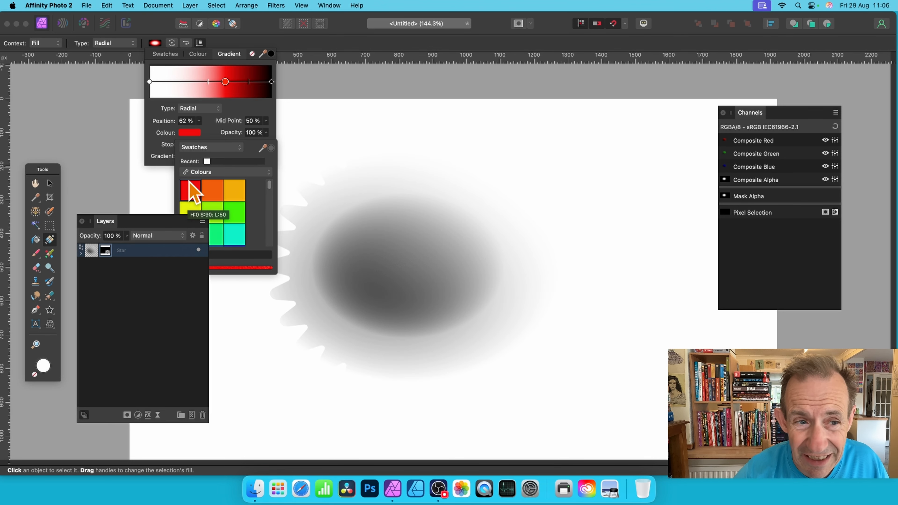
# - Try several other colour swatches on the mask gradient's 62% stop and set it to yellow
pyautogui.click(212, 190)
pyautogui.click(188, 194)
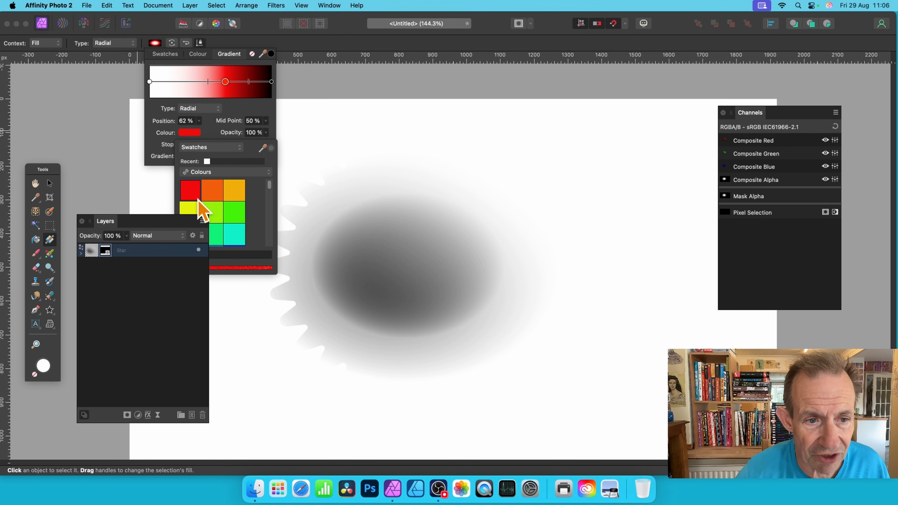
pyautogui.click(211, 193)
pyautogui.click(234, 193)
pyautogui.click(191, 212)
pyautogui.click(212, 212)
pyautogui.click(186, 209)
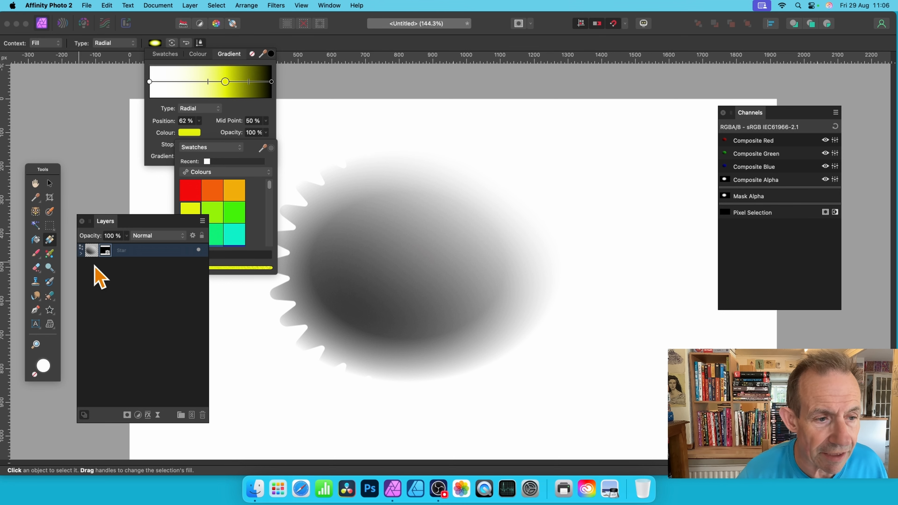
# - Select the star itself instead of its mask and enable a 3D layer effect on it
pyautogui.click(81, 255)
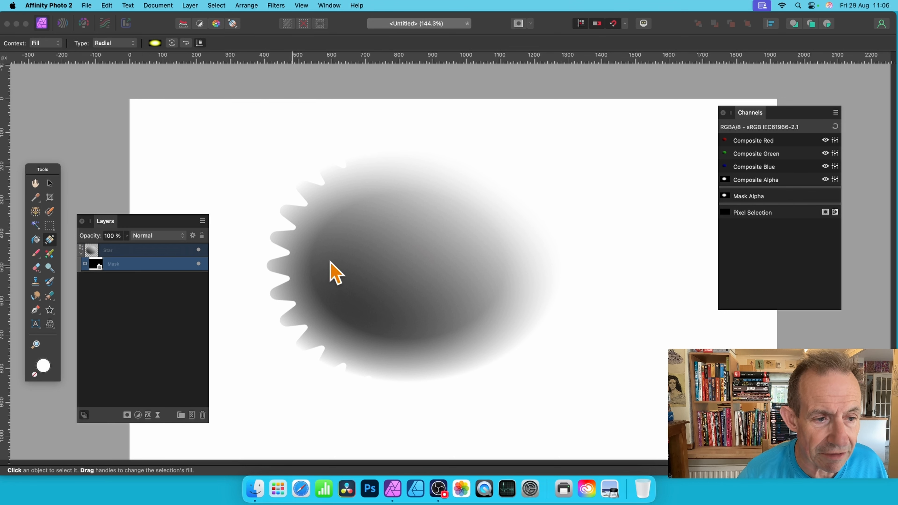
pyautogui.click(113, 251)
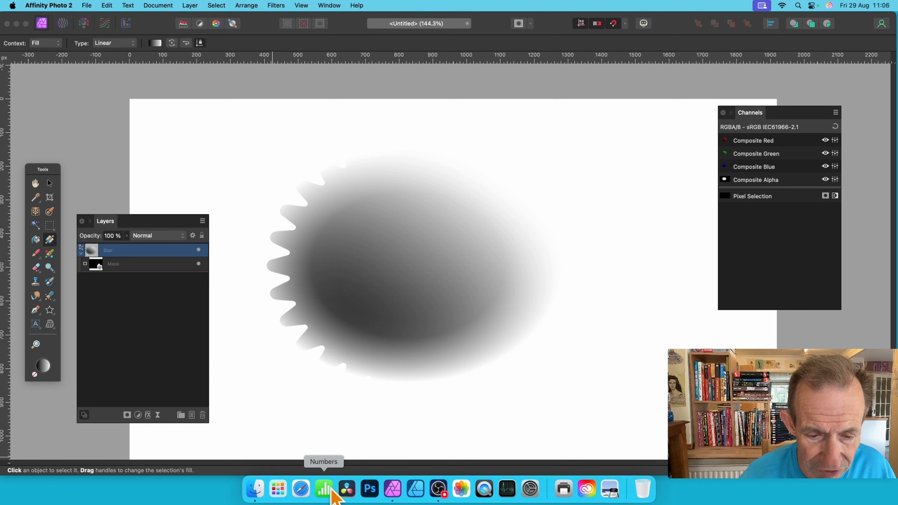
pyautogui.click(148, 415)
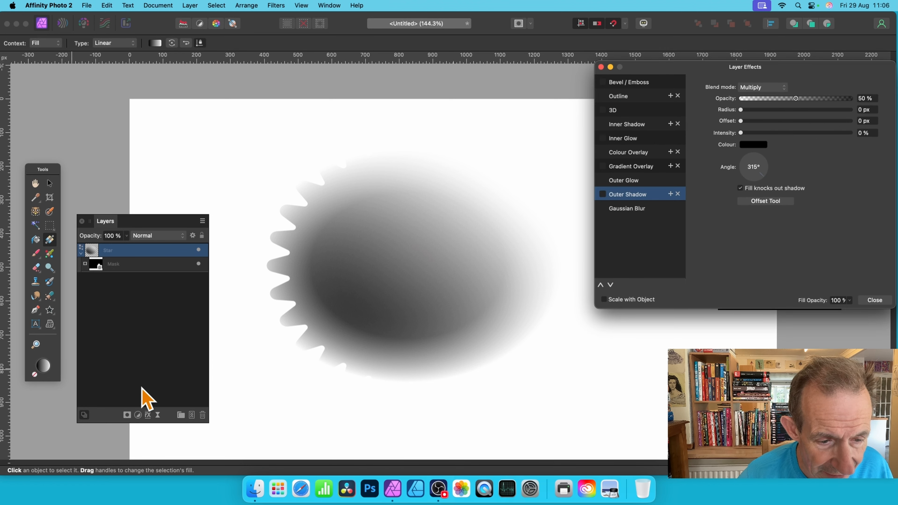
pyautogui.moveTo(698, 64); pyautogui.dragTo(473, 44)
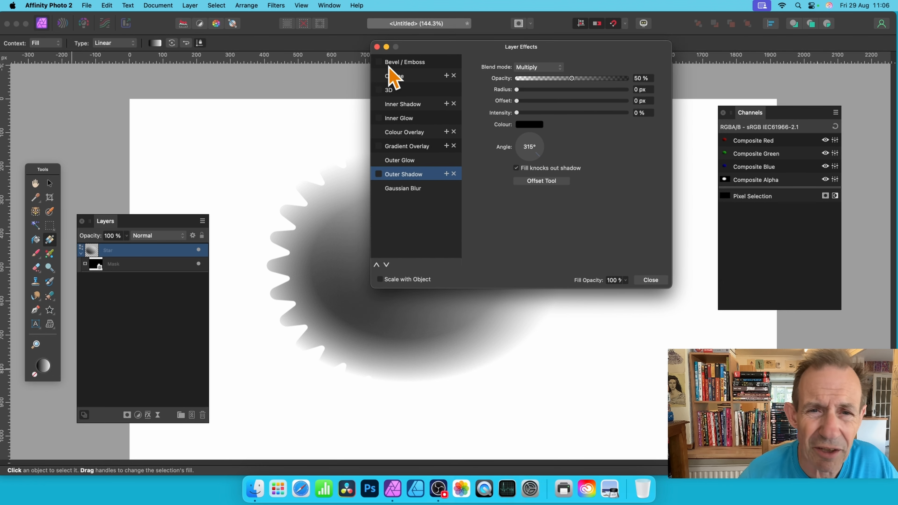
pyautogui.click(389, 91)
pyautogui.moveTo(486, 57); pyautogui.dragTo(546, 49)
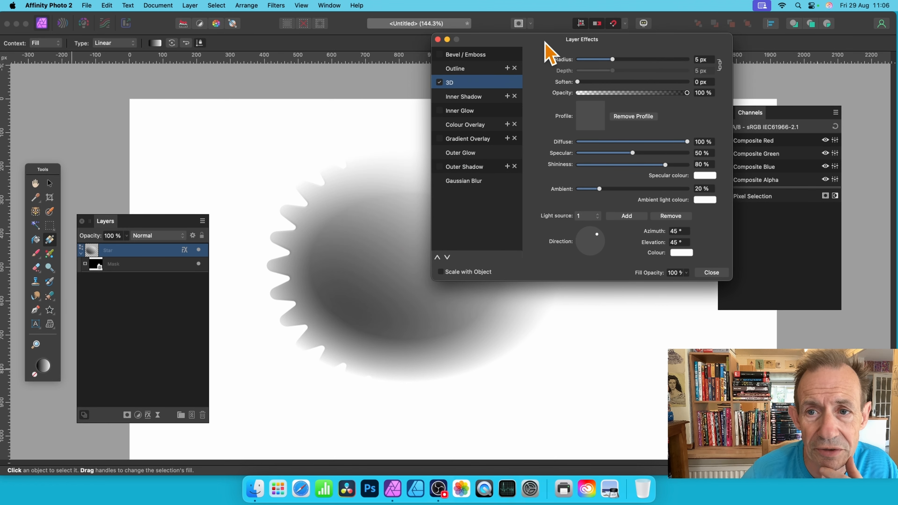
# - Set the 3D effect's radius to 27.5 px and specular to 44%, and aim its light at about -129.8° azimuth and 32.1° elevation
pyautogui.moveTo(627, 60)
pyautogui.mouseDown()
pyautogui.moveTo(697, 66)
pyautogui.moveTo(682, 65)
pyautogui.mouseUp()
pyautogui.moveTo(576, 38); pyautogui.dragTo(630, 40)
pyautogui.moveTo(735, 61)
pyautogui.mouseDown()
pyautogui.moveTo(699, 63)
pyautogui.moveTo(752, 64)
pyautogui.moveTo(651, 70)
pyautogui.moveTo(712, 70)
pyautogui.moveTo(668, 70)
pyautogui.moveTo(702, 70)
pyautogui.mouseUp()
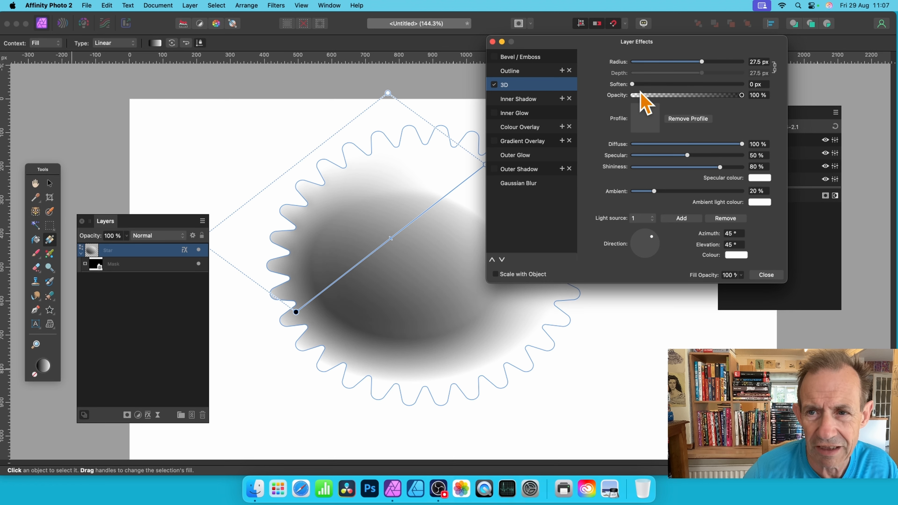
pyautogui.moveTo(688, 157)
pyautogui.mouseDown()
pyautogui.moveTo(633, 158)
pyautogui.moveTo(731, 157)
pyautogui.moveTo(681, 157)
pyautogui.mouseUp()
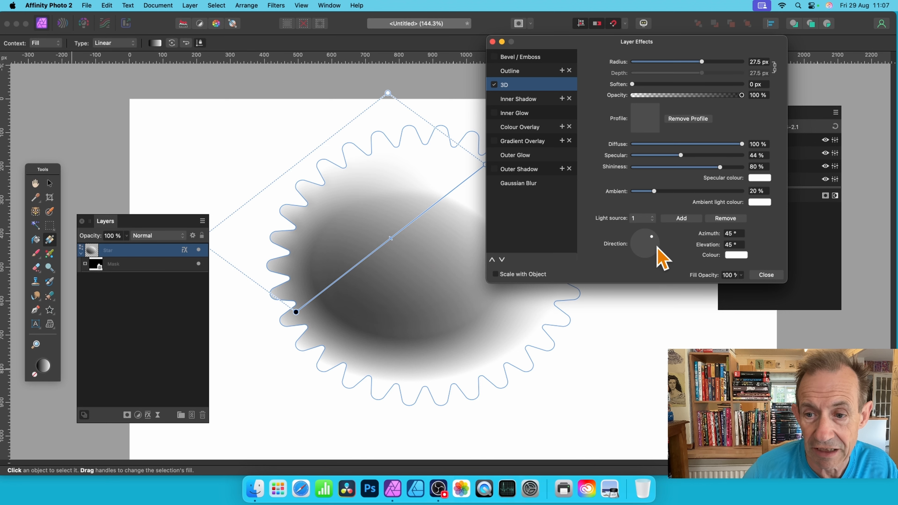
pyautogui.moveTo(652, 237); pyautogui.dragTo(638, 251)
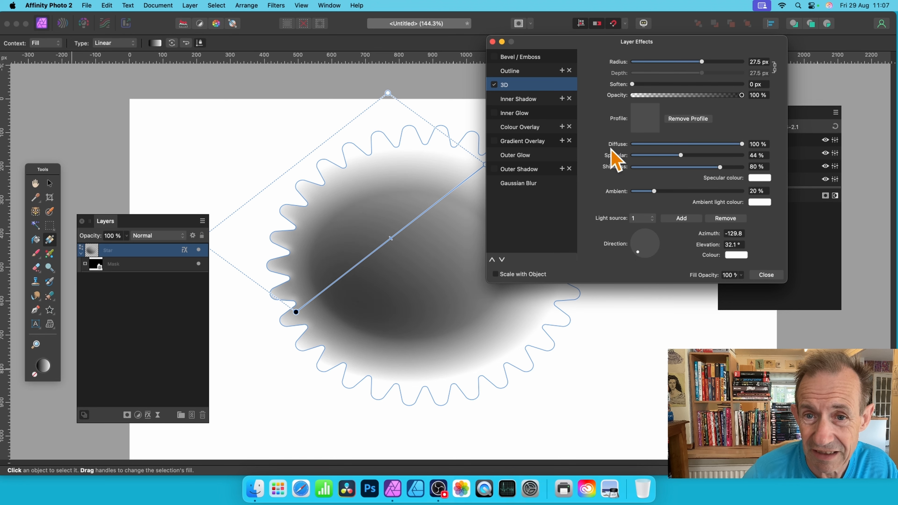
# - Add a Pillow Bevel / Emboss effect with a 24.1 px radius, try several standard profiles and remove the profile
pyautogui.click(499, 57)
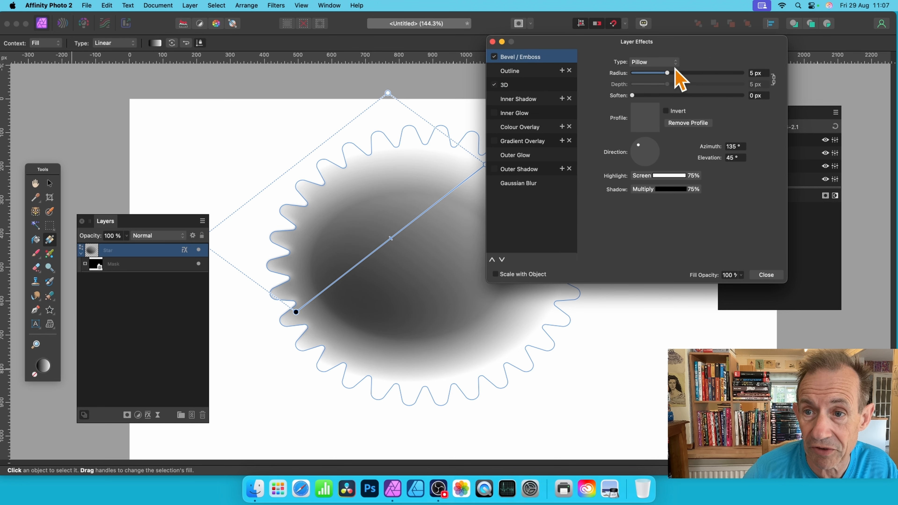
pyautogui.moveTo(675, 73); pyautogui.dragTo(698, 73)
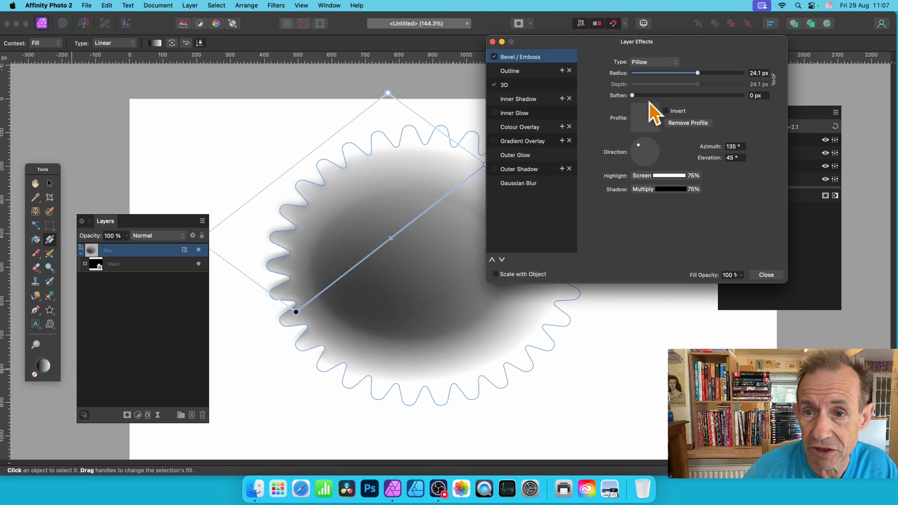
pyautogui.click(652, 128)
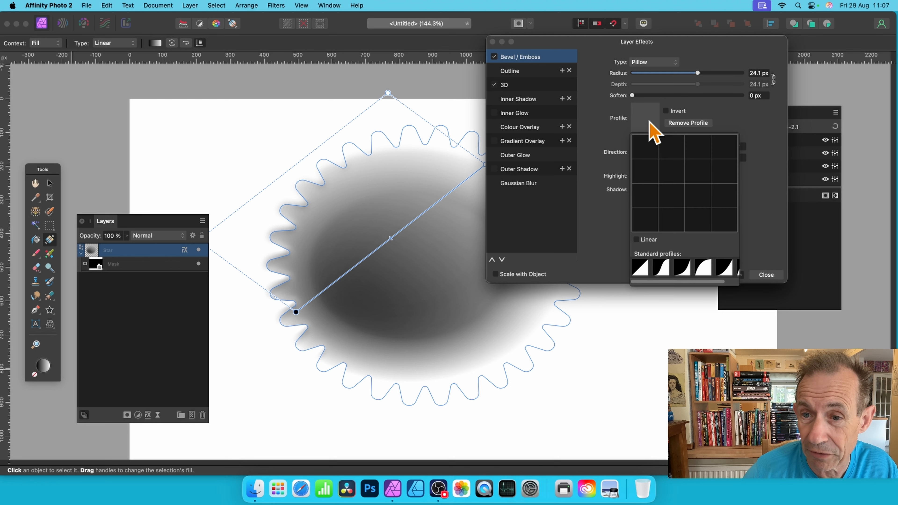
pyautogui.click(647, 271)
pyautogui.click(668, 269)
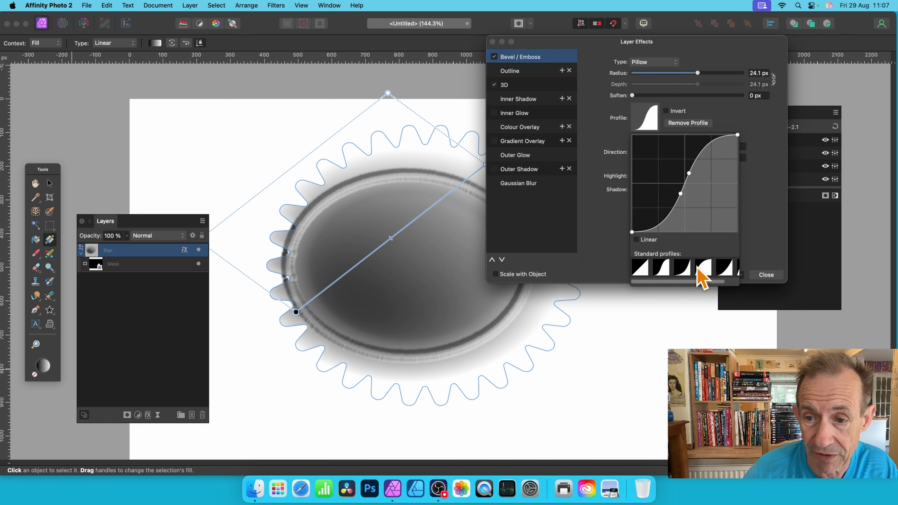
pyautogui.click(698, 269)
pyautogui.click(686, 271)
pyautogui.click(725, 269)
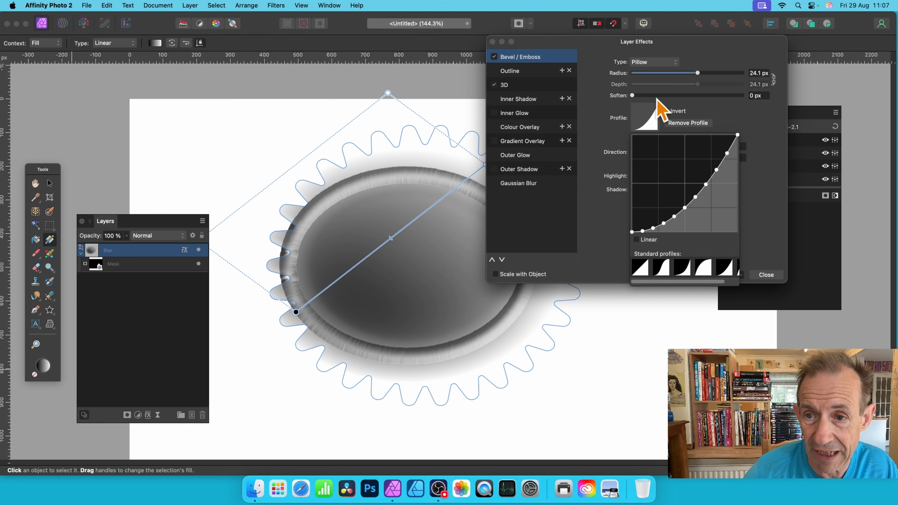
pyautogui.click(718, 122)
pyautogui.click(695, 124)
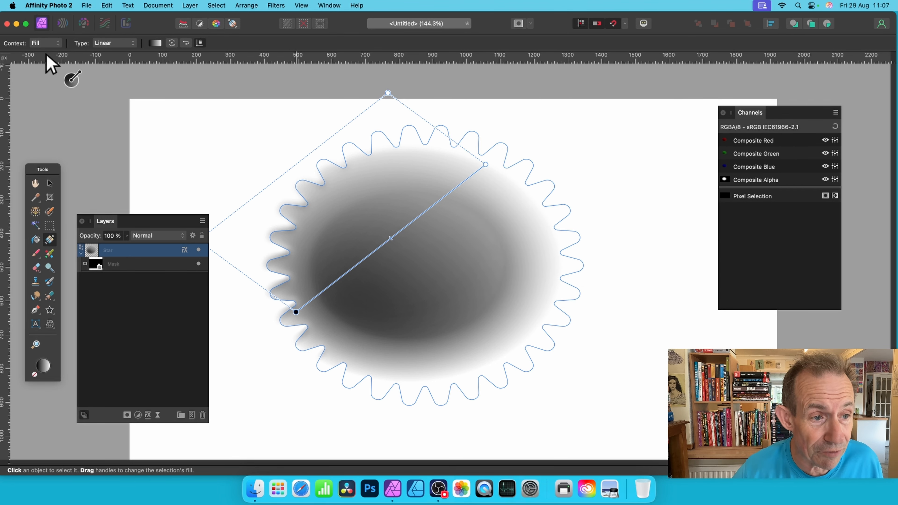
# - Preview 8 duplicates of the star scaled to 79%, trying rotations of 14° and -22°
pyautogui.press('v')
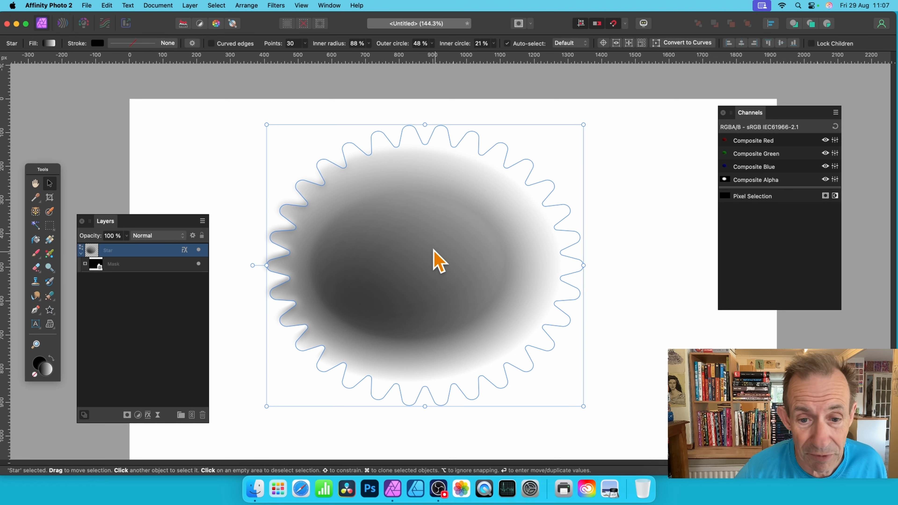
pyautogui.press('Return')
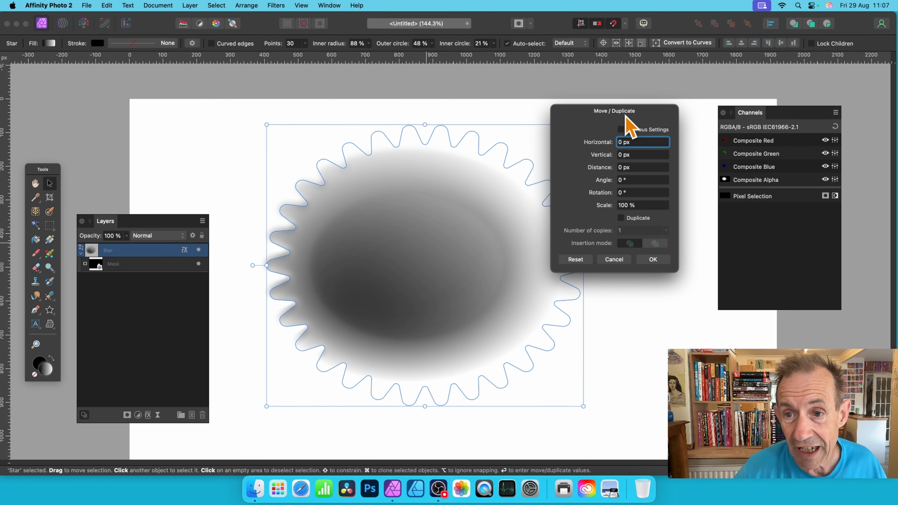
pyautogui.moveTo(626, 115); pyautogui.dragTo(623, 97)
pyautogui.click(618, 201)
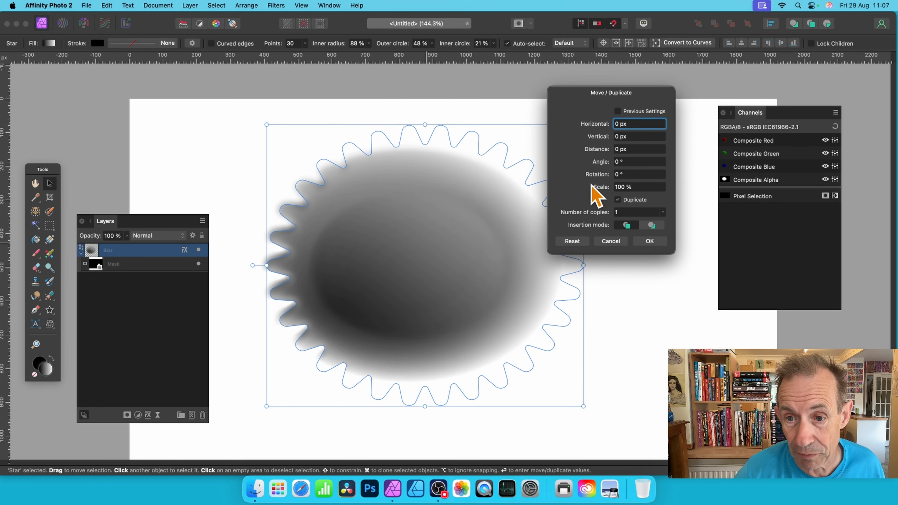
pyautogui.moveTo(597, 188); pyautogui.dragTo(599, 215)
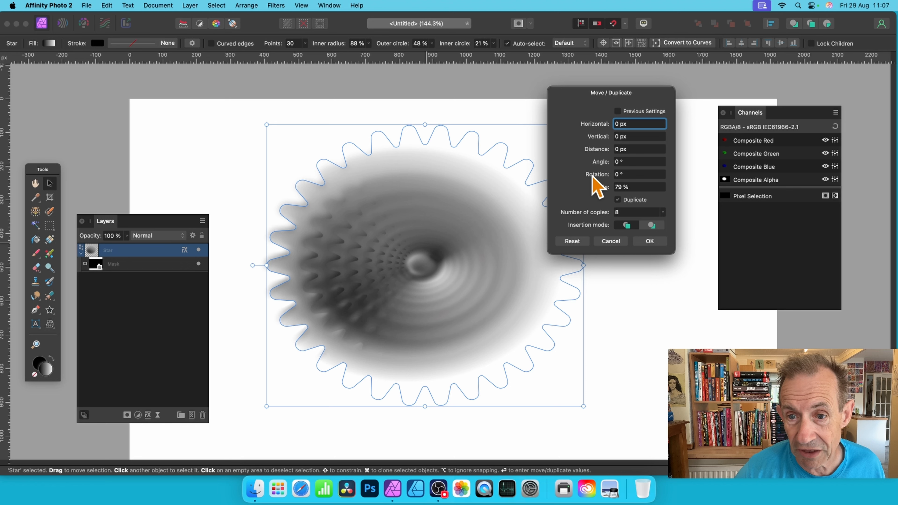
pyautogui.moveTo(597, 176); pyautogui.dragTo(601, 177)
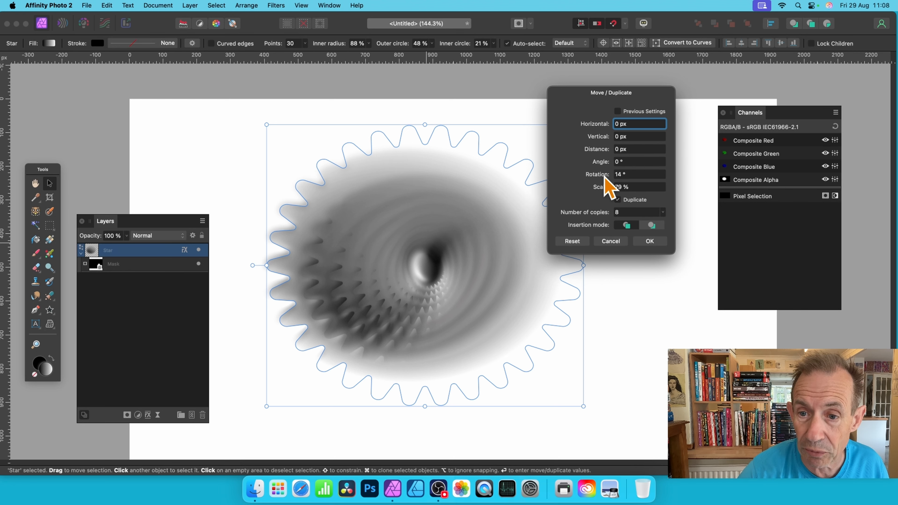
pyautogui.moveTo(604, 176); pyautogui.dragTo(588, 175)
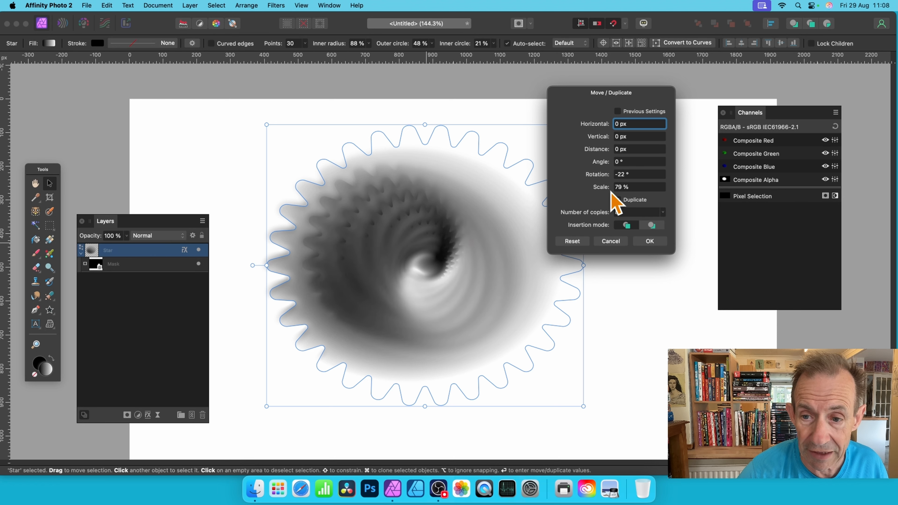
# - Preview 15 duplicates at 79% scale and 25 at 90%, both rotated -22°, and cancel the duplication
pyautogui.click(617, 199)
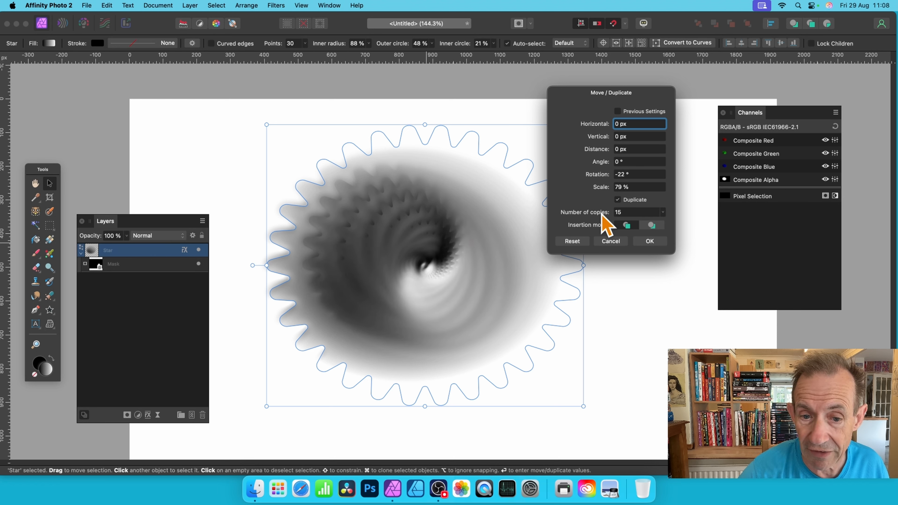
pyautogui.click(616, 199)
pyautogui.moveTo(604, 191); pyautogui.dragTo(601, 216)
pyautogui.click(618, 200)
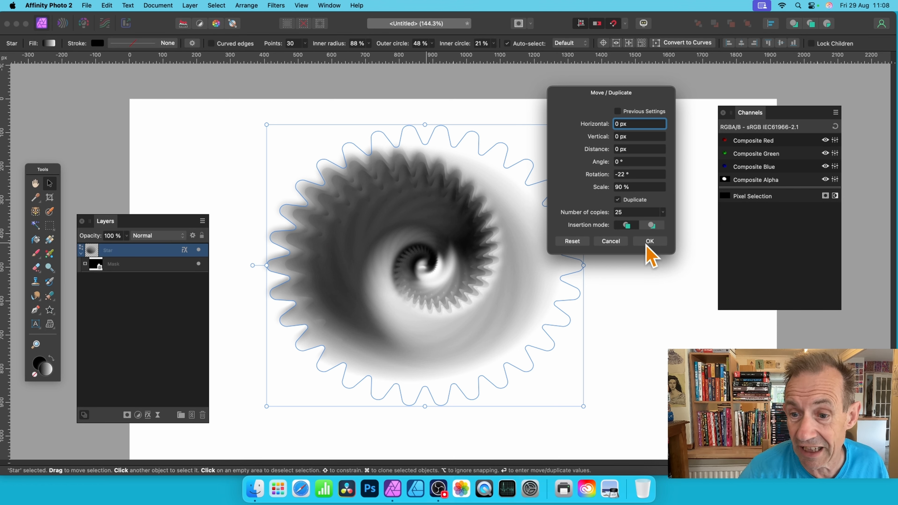
pyautogui.click(611, 242)
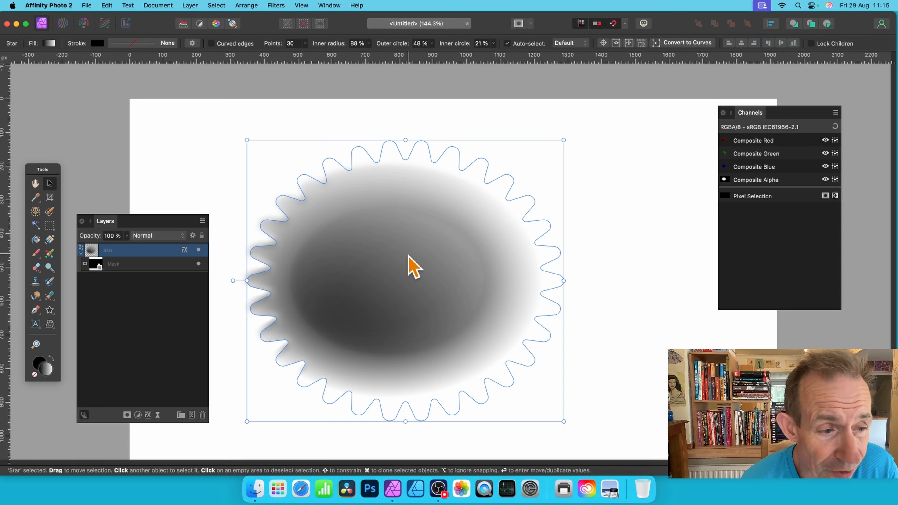
# - Reduce the star's inner radius to 76% to deepen its teeth
pyautogui.click(50, 310)
pyautogui.moveTo(266, 271); pyautogui.dragTo(287, 270)
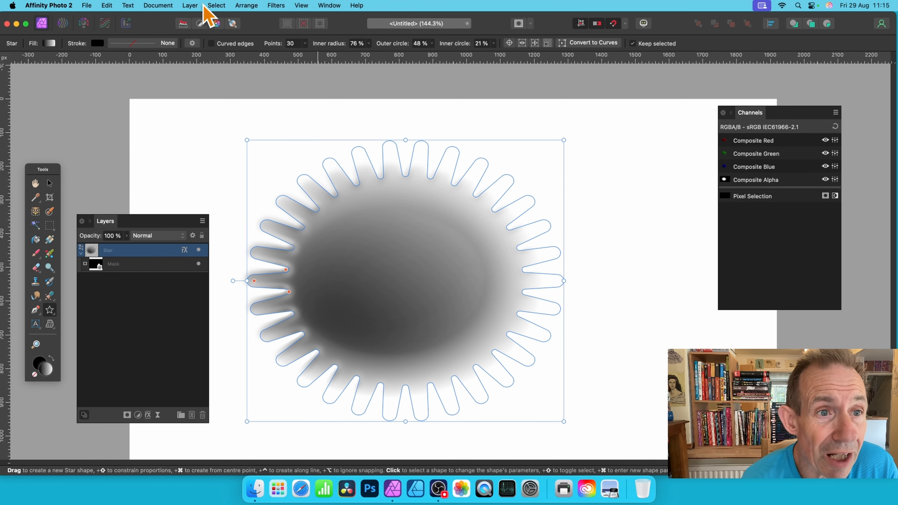
# - Add a live Twirl filter to the star with an angle of 342.3° and a radius of 364.8 px
pyautogui.click(192, 5)
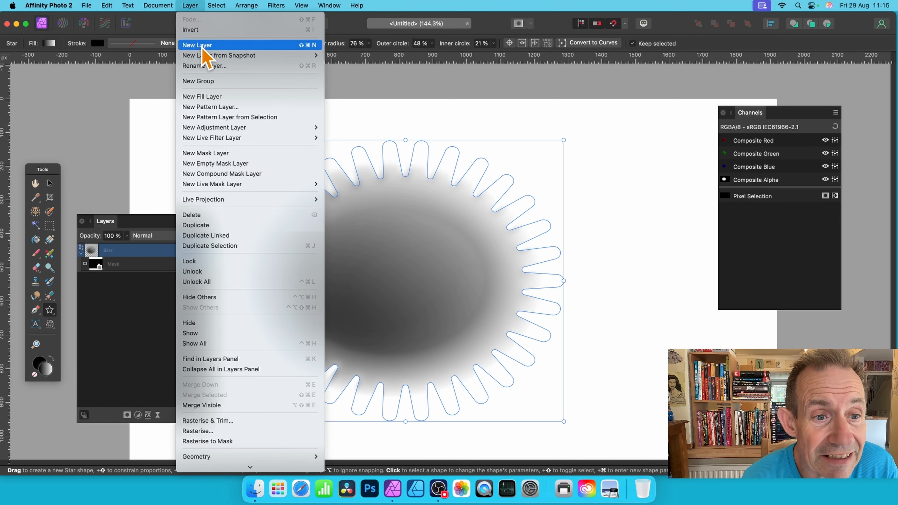
pyautogui.moveTo(218, 142)
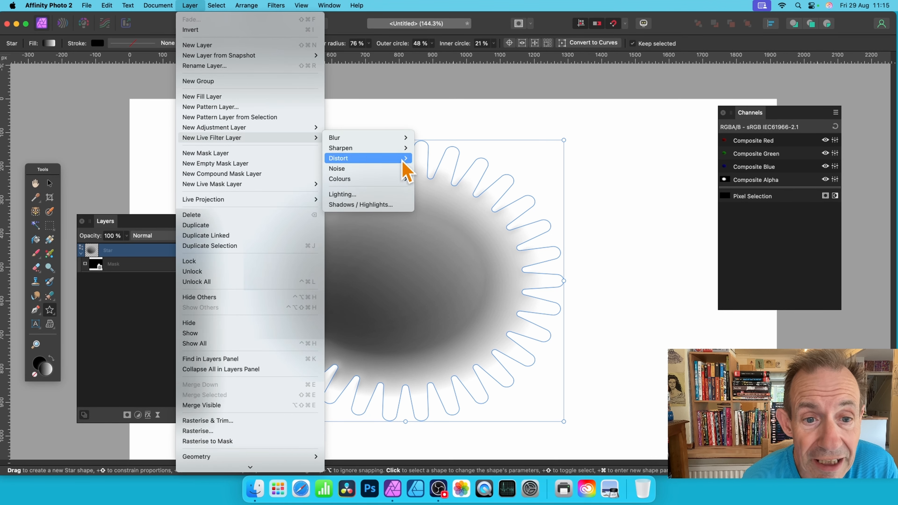
pyautogui.moveTo(386, 164)
pyautogui.moveTo(385, 149)
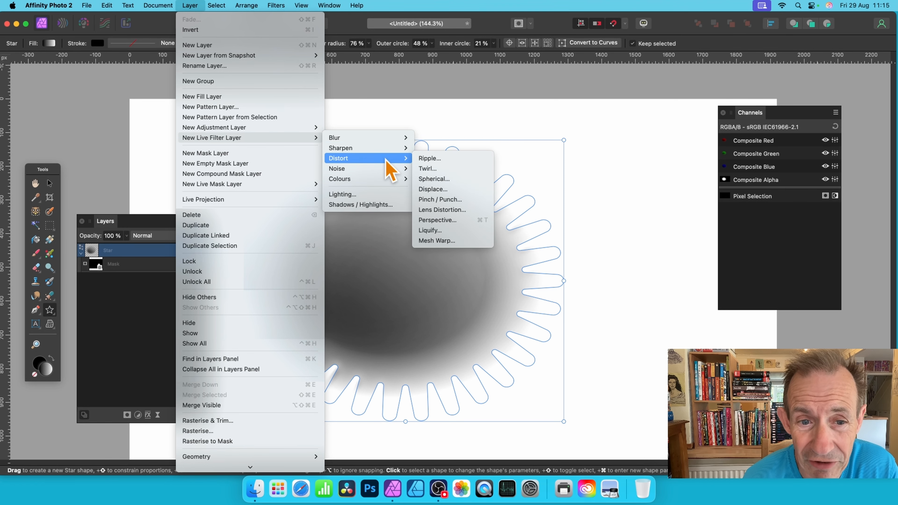
pyautogui.click(430, 170)
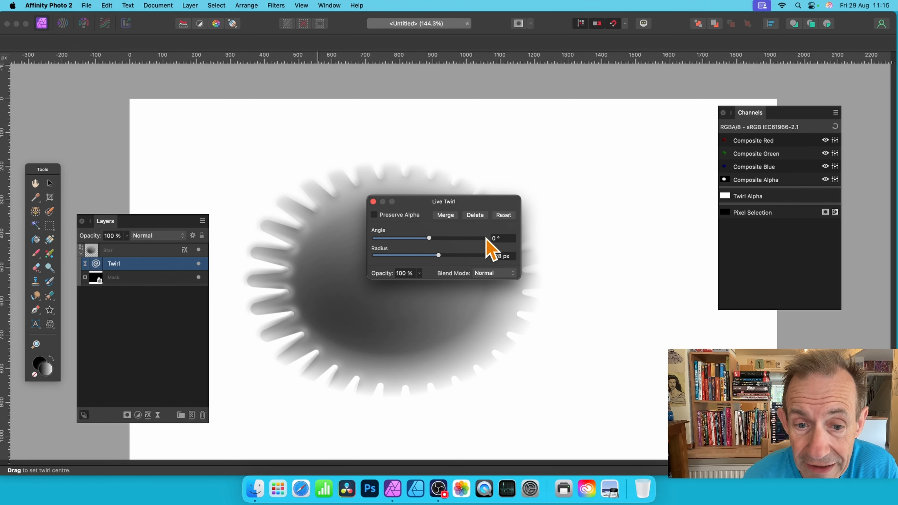
pyautogui.moveTo(430, 239); pyautogui.dragTo(467, 258)
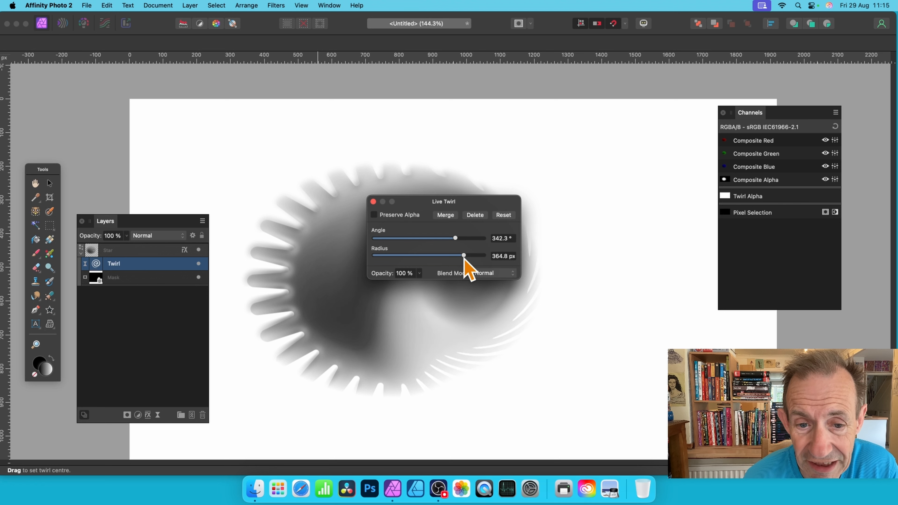
# - Try other blend modes such as Vivid Light and the Preserve Alpha option on the Twirl filter
pyautogui.click(490, 275)
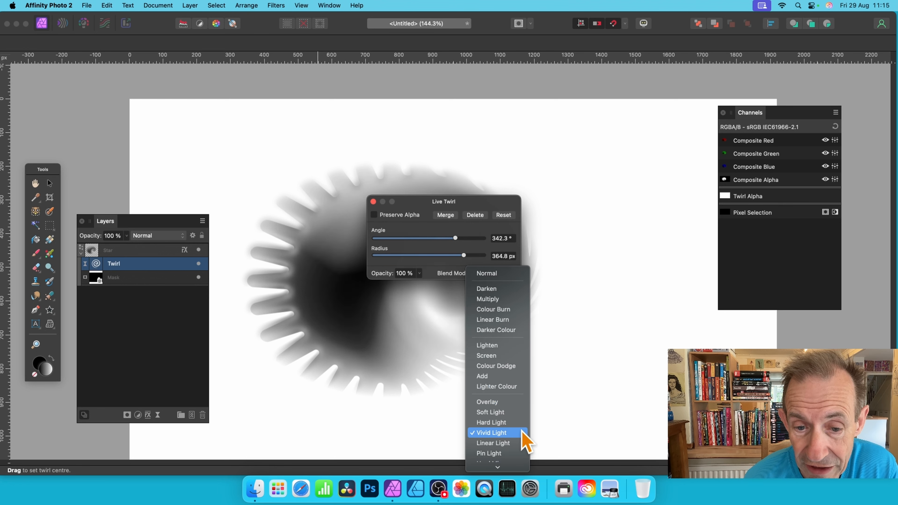
pyautogui.click(430, 272)
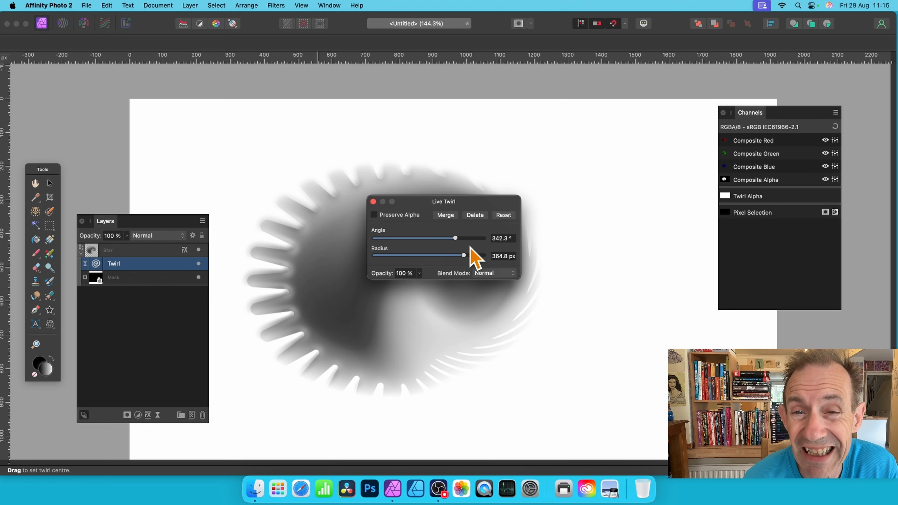
pyautogui.click(374, 215)
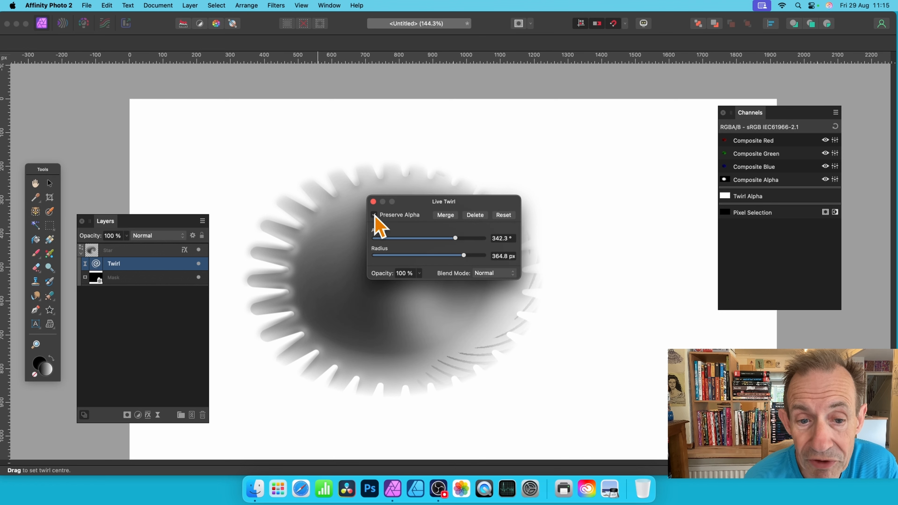
pyautogui.click(375, 215)
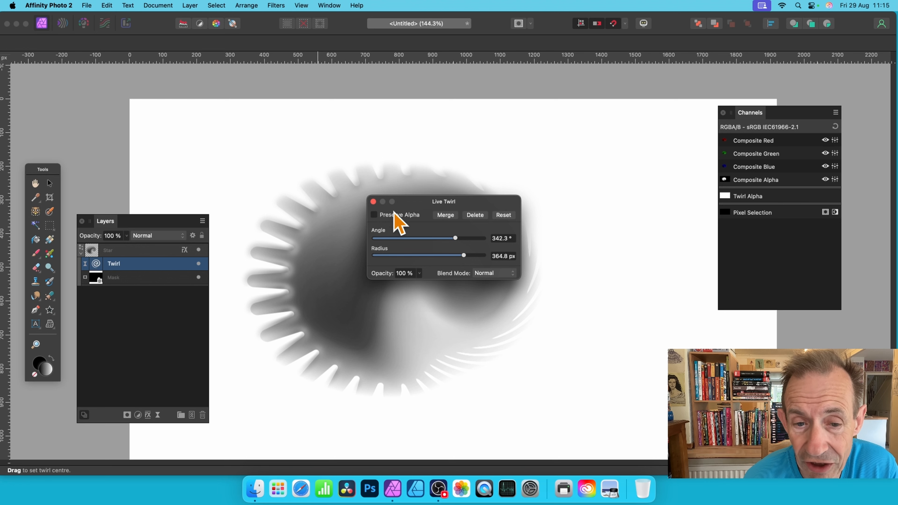
# - Increase the twirl angle to 458.8° and move the twirl centre to the upper right part of the star
pyautogui.moveTo(457, 238); pyautogui.dragTo(465, 239)
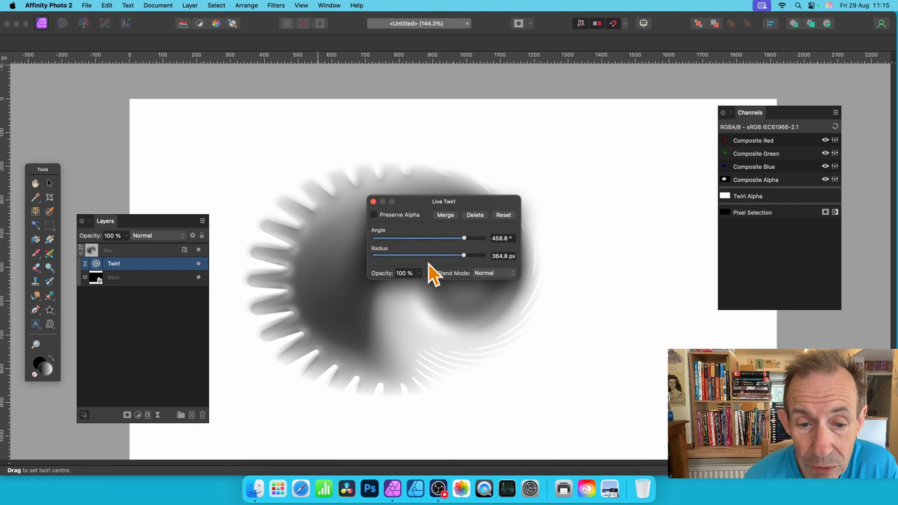
pyautogui.moveTo(429, 311); pyautogui.dragTo(467, 200)
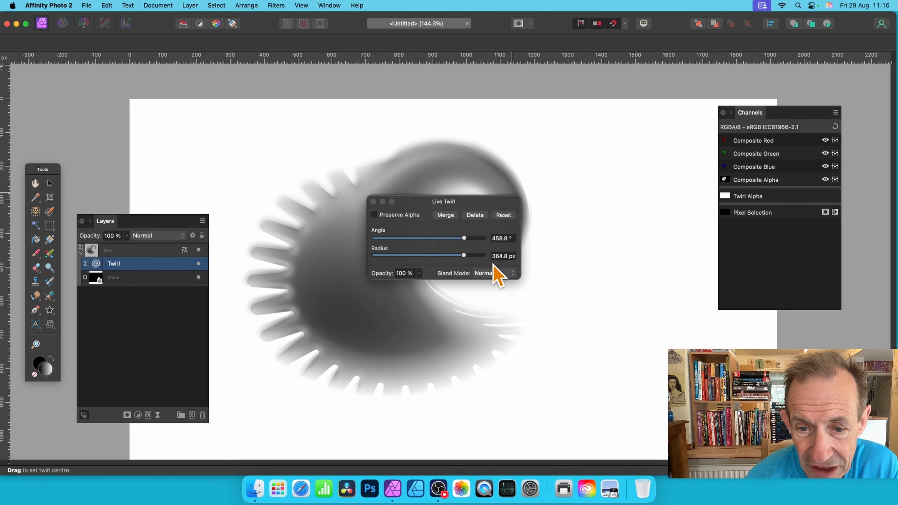
# - Reopen the star's live Twirl filter and lower its angle to 445.5°
pyautogui.click(373, 201)
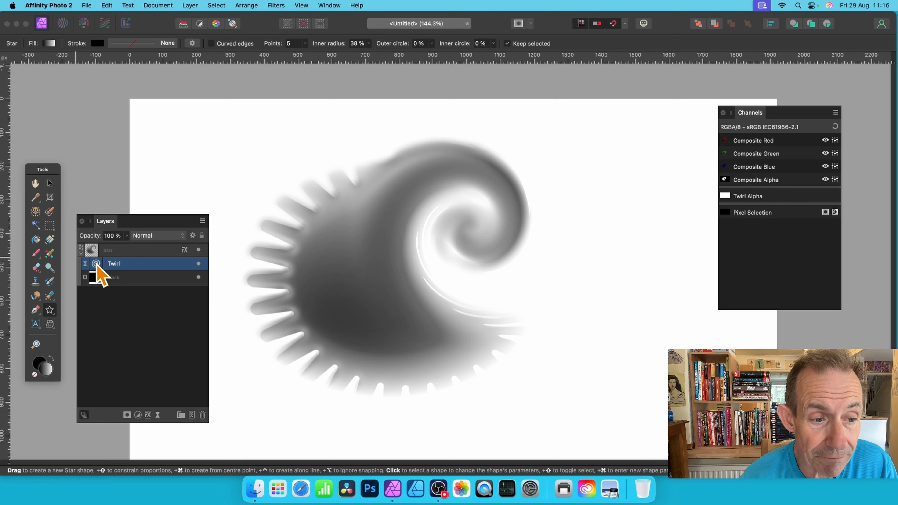
pyautogui.click(97, 264)
pyautogui.moveTo(407, 124); pyautogui.dragTo(256, 113)
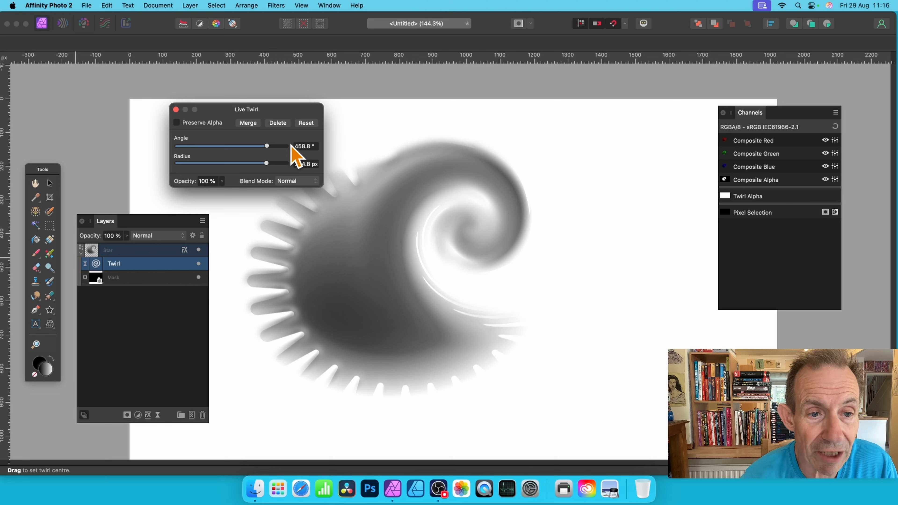
pyautogui.moveTo(267, 148)
pyautogui.mouseDown()
pyautogui.moveTo(259, 143)
pyautogui.moveTo(265, 145)
pyautogui.mouseUp()
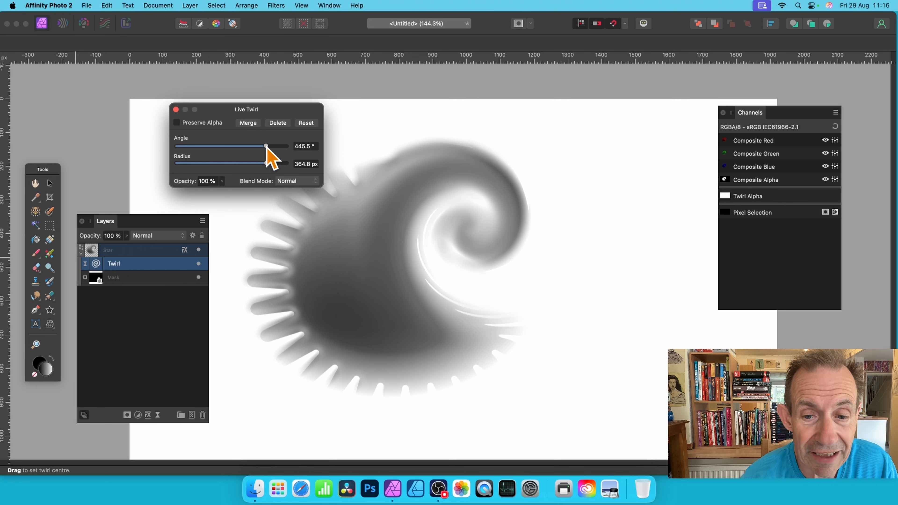
pyautogui.click(176, 110)
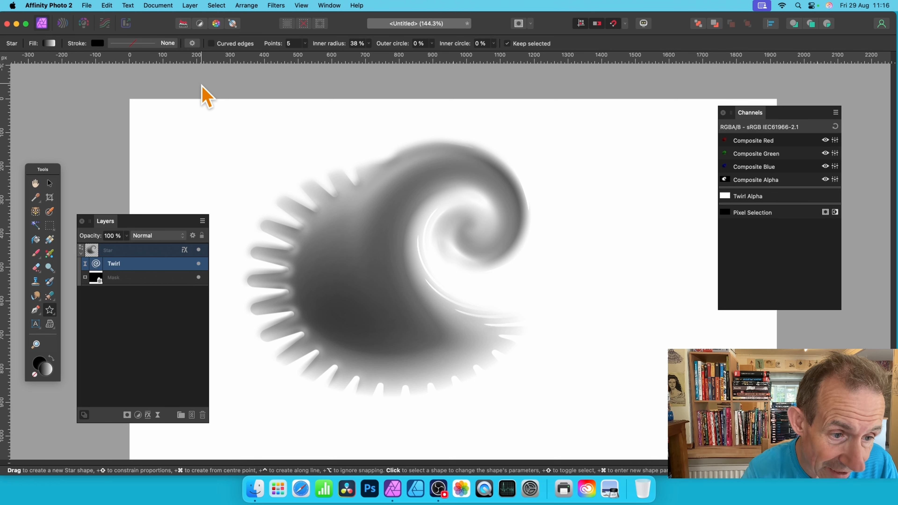
# - Add a red Colour Overlay effect to the star layer in Normal blend mode at 100% opacity
pyautogui.click(166, 250)
pyautogui.click(185, 249)
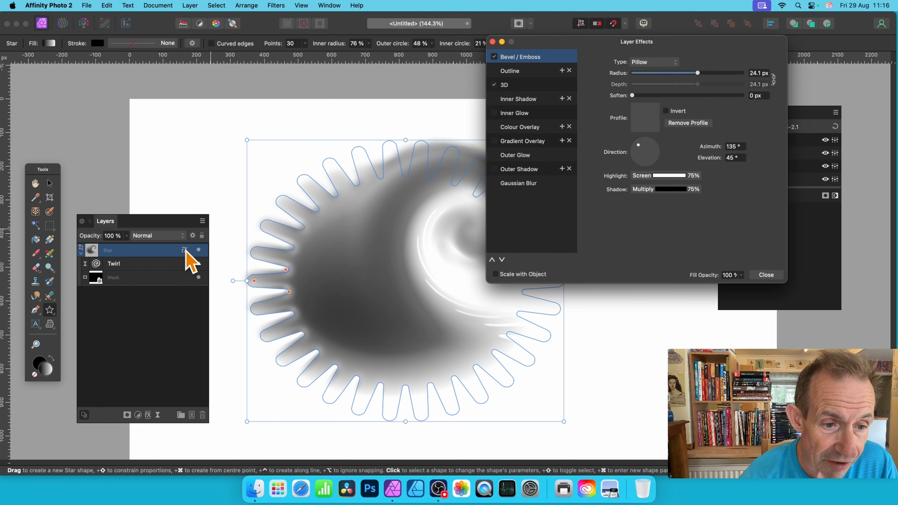
pyautogui.moveTo(619, 45); pyautogui.dragTo(546, 46)
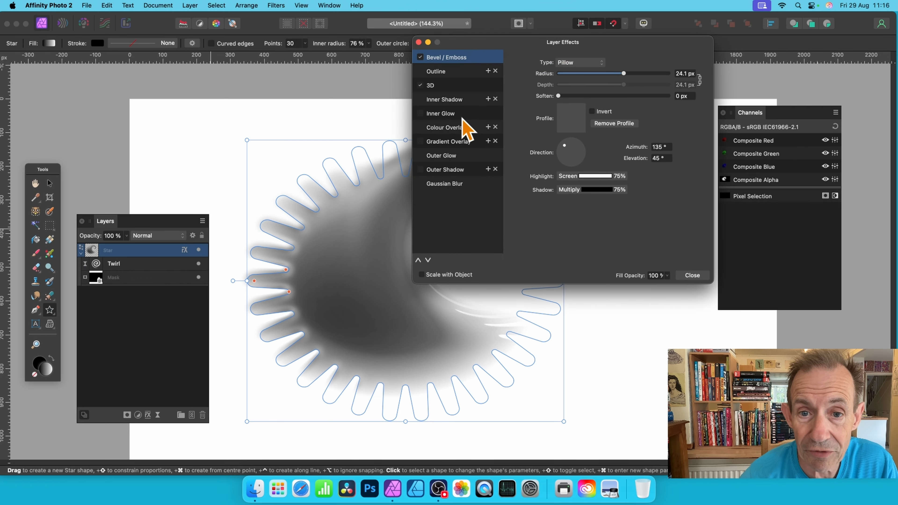
pyautogui.click(435, 131)
pyautogui.click(420, 127)
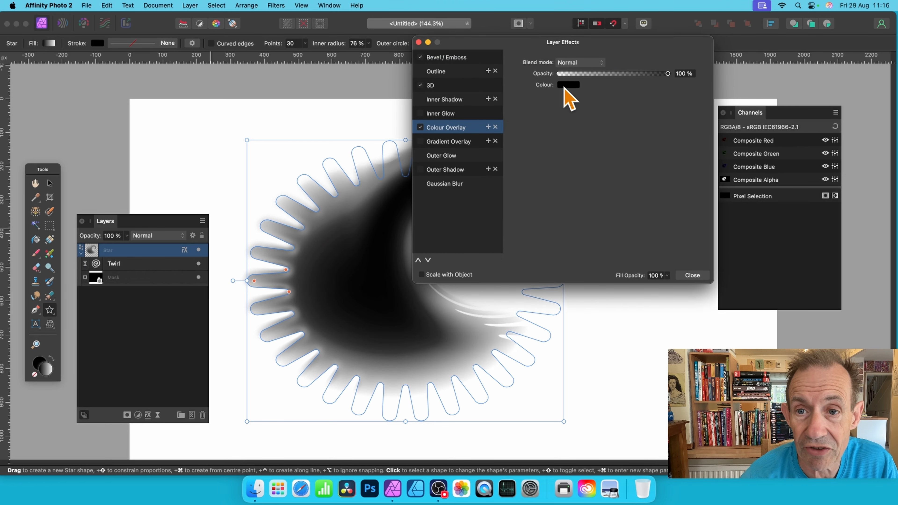
pyautogui.click(567, 85)
pyautogui.click(569, 144)
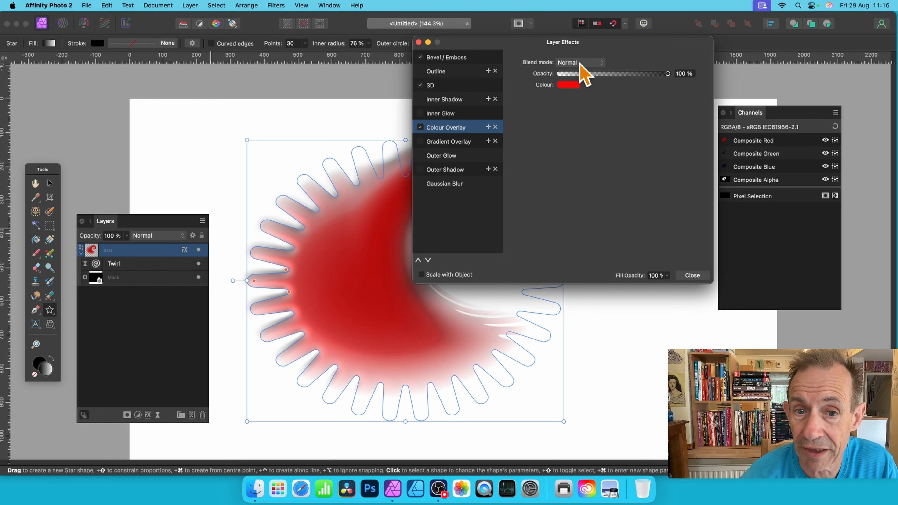
pyautogui.click(692, 276)
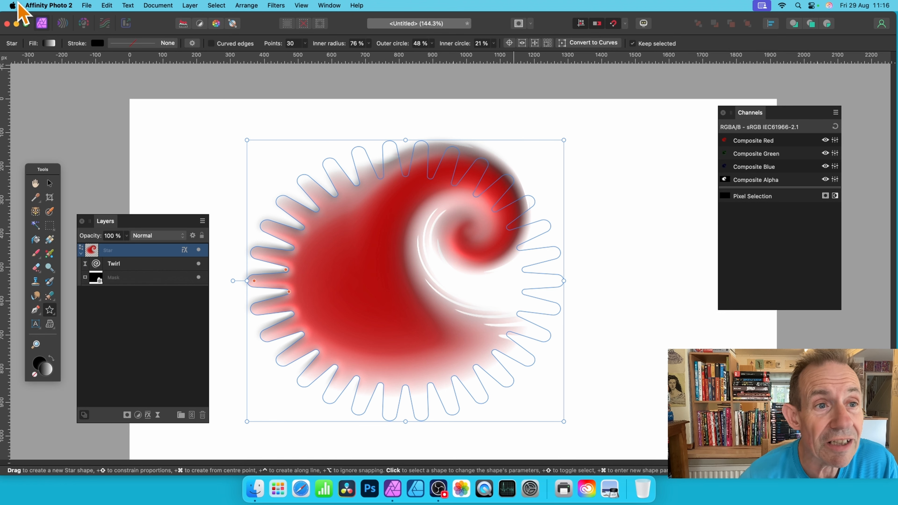
# - Add a Recolour adjustment above the star with a blue hue of 196.6° and 100% saturation
pyautogui.click(194, 5)
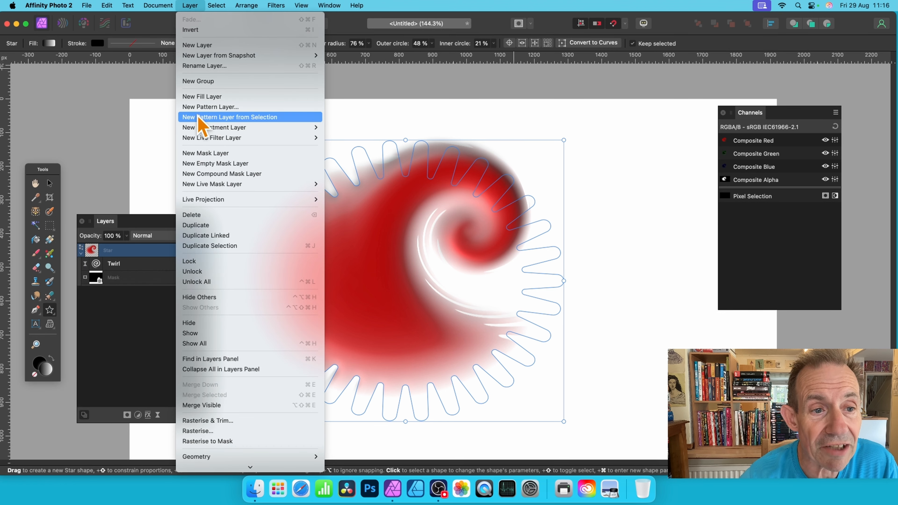
pyautogui.moveTo(206, 130)
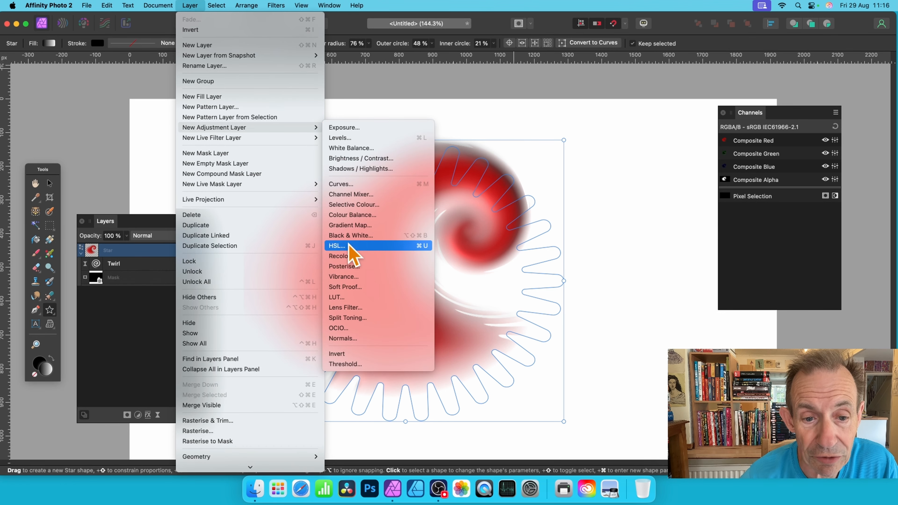
pyautogui.click(362, 269)
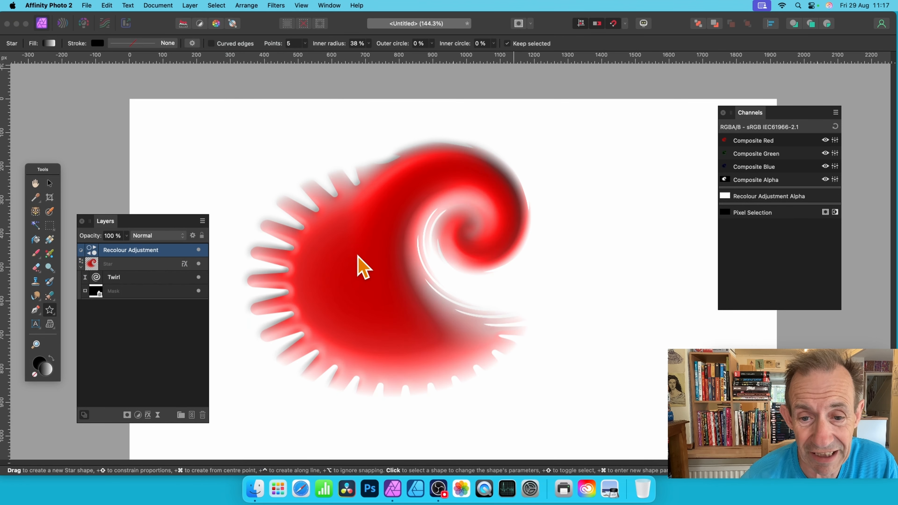
pyautogui.moveTo(508, 193); pyautogui.dragTo(499, 182)
pyautogui.moveTo(429, 221); pyautogui.dragTo(496, 224)
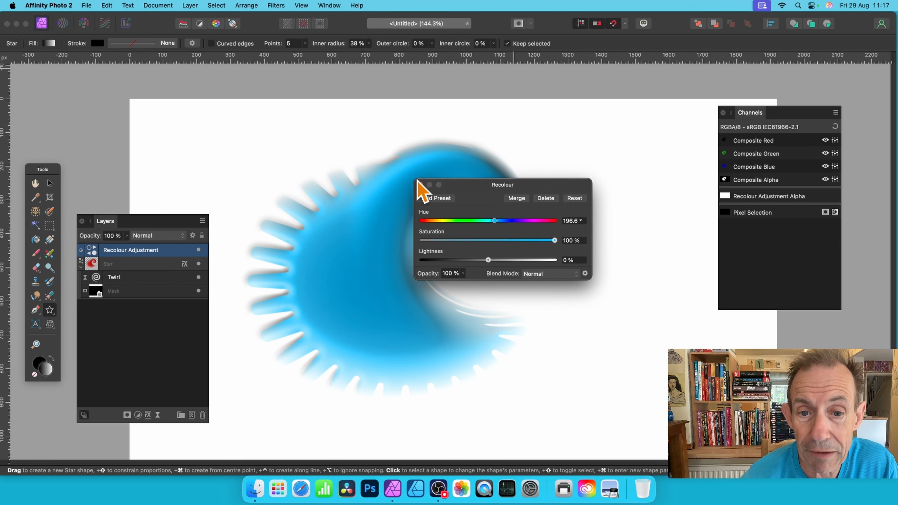
pyautogui.click(420, 185)
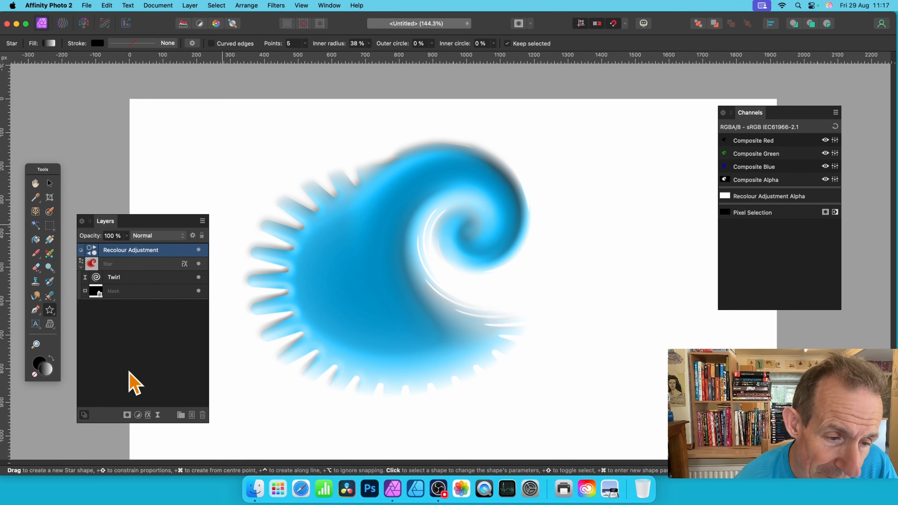
# - Nest the Recolour adjustment inside the star layer and disable the star's Colour Overlay effect
pyautogui.moveTo(135, 251)
pyautogui.mouseDown()
pyautogui.moveTo(130, 265)
pyautogui.moveTo(101, 264)
pyautogui.moveTo(134, 266)
pyautogui.mouseUp()
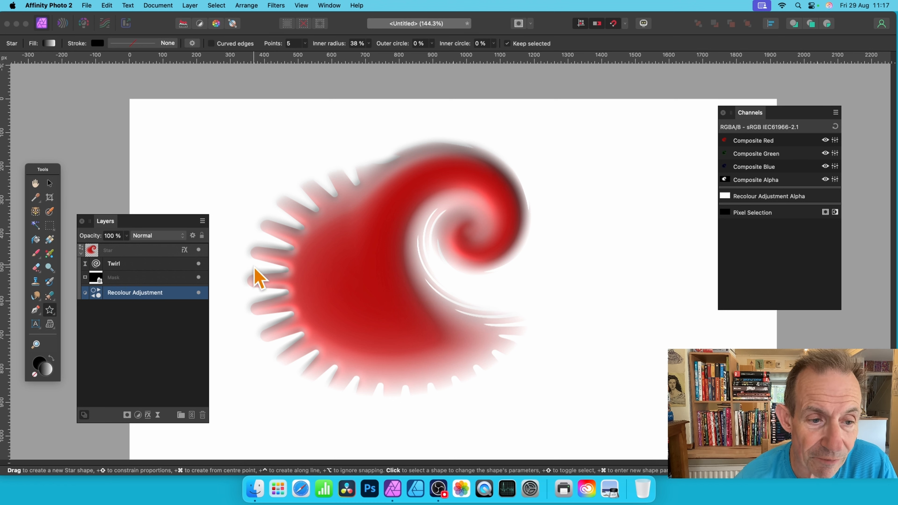
pyautogui.click(185, 250)
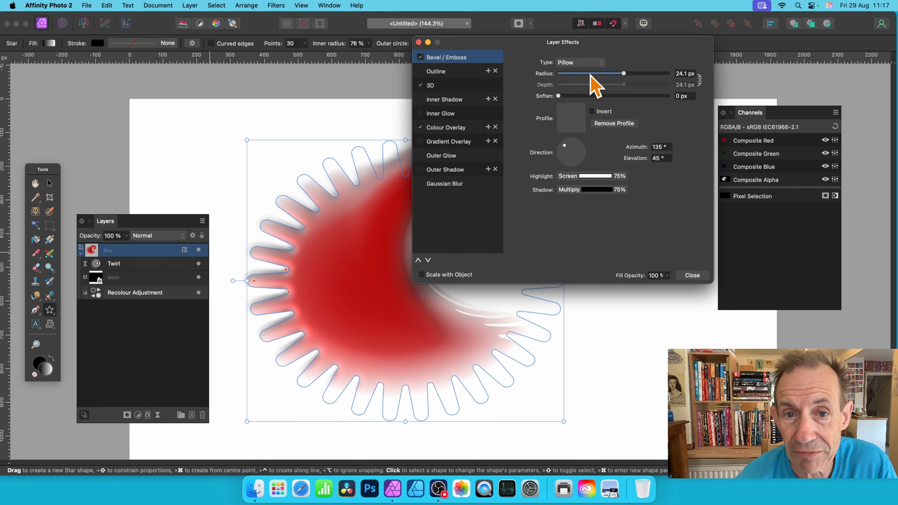
pyautogui.click(420, 127)
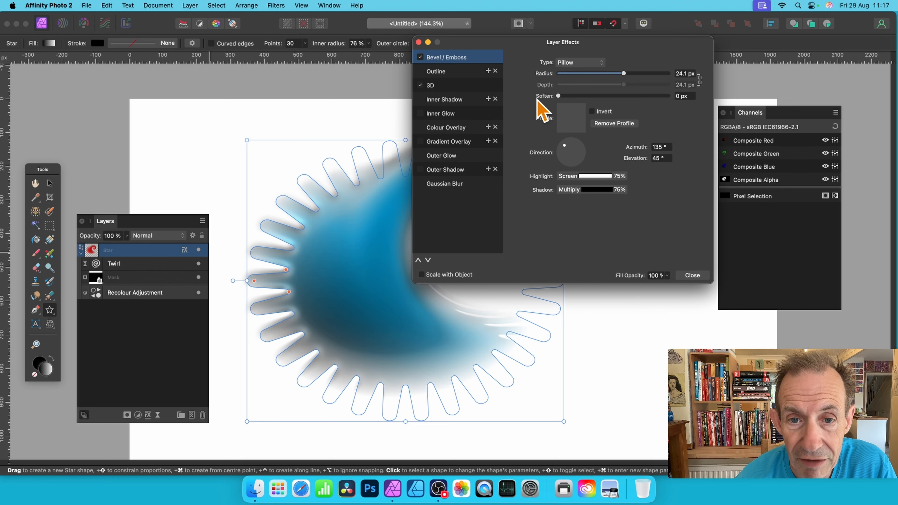
pyautogui.click(418, 43)
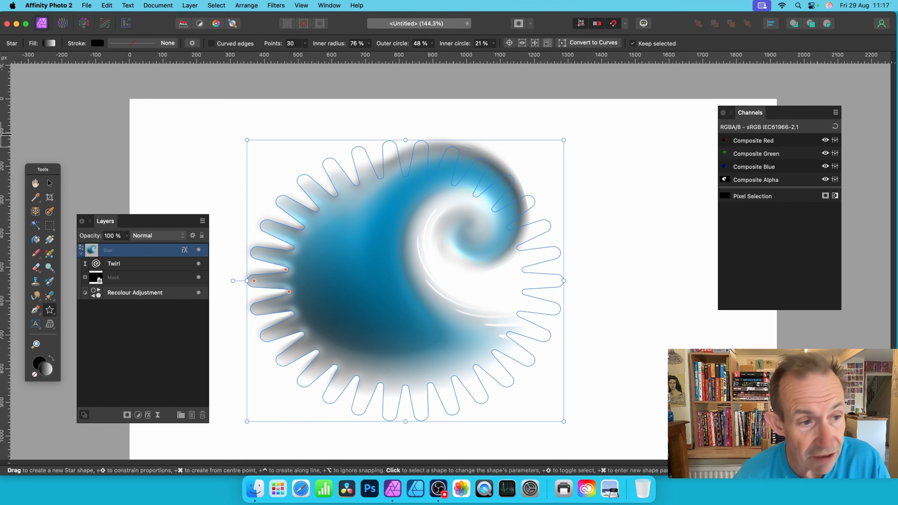
# - Duplicate the star with 17 copies, using 95% scale, -3° rotation and an offset of 8 px horizontally and -0.4 px vertically
pyautogui.click(49, 182)
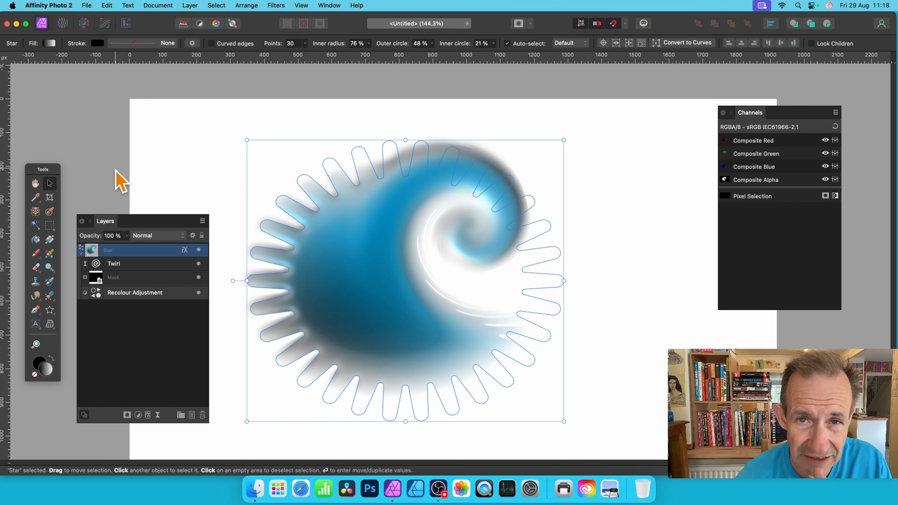
pyautogui.press('Return')
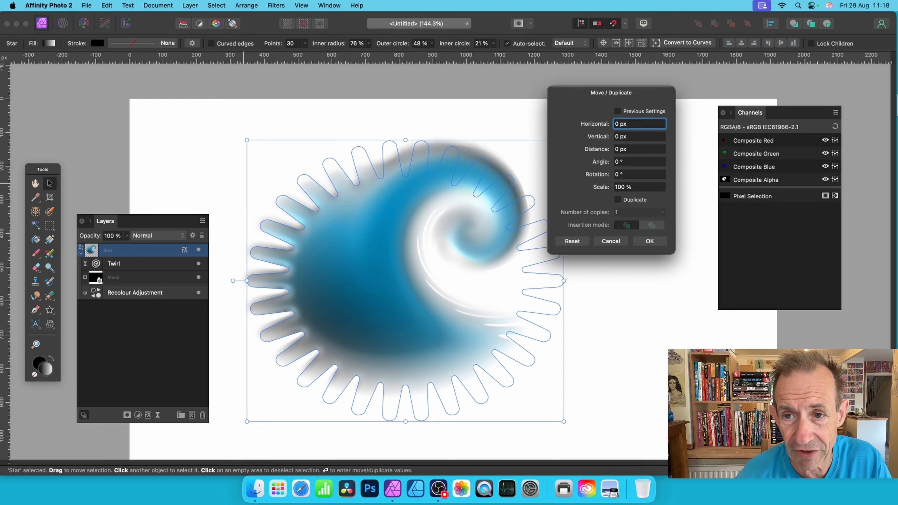
pyautogui.moveTo(602, 95); pyautogui.dragTo(609, 93)
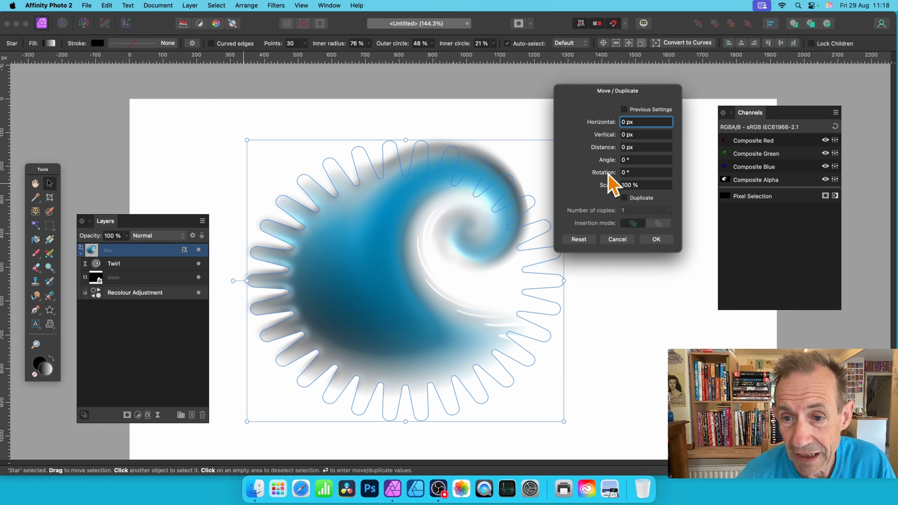
pyautogui.moveTo(611, 188); pyautogui.dragTo(609, 214)
pyautogui.click(625, 198)
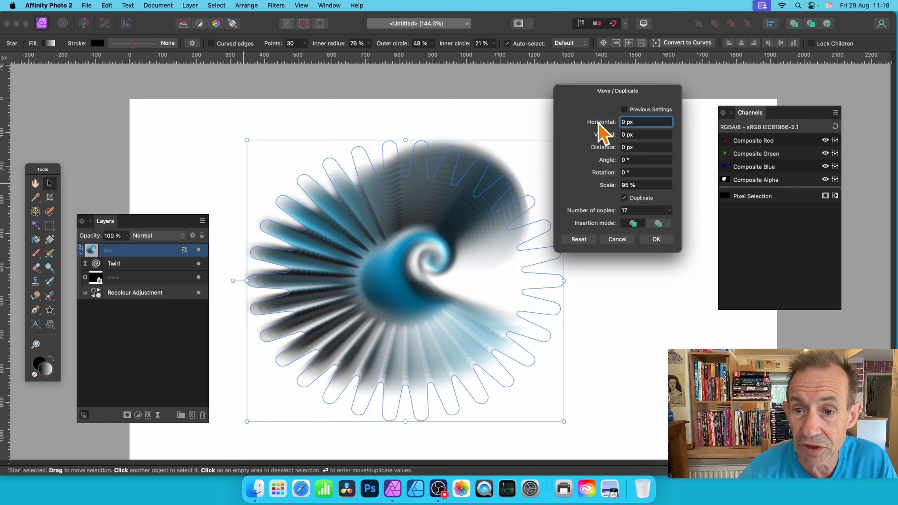
pyautogui.moveTo(605, 133); pyautogui.dragTo(602, 130)
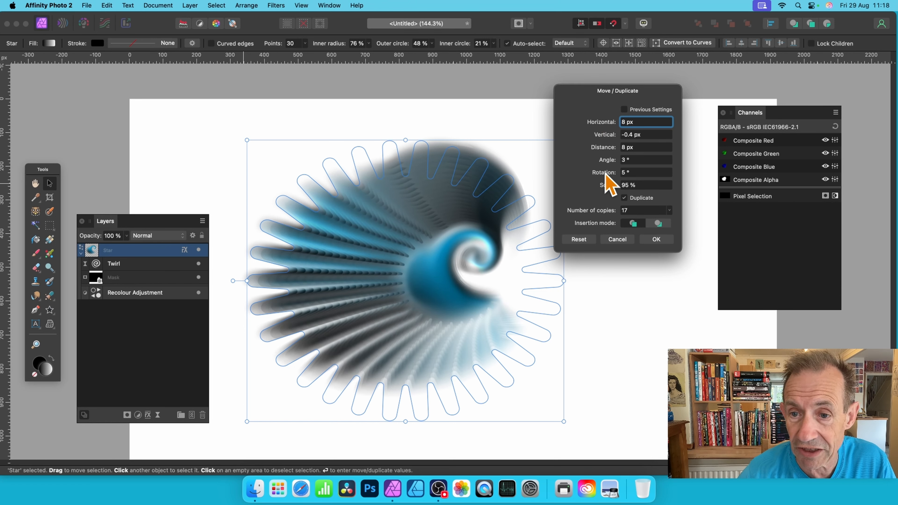
pyautogui.moveTo(605, 174); pyautogui.dragTo(602, 174)
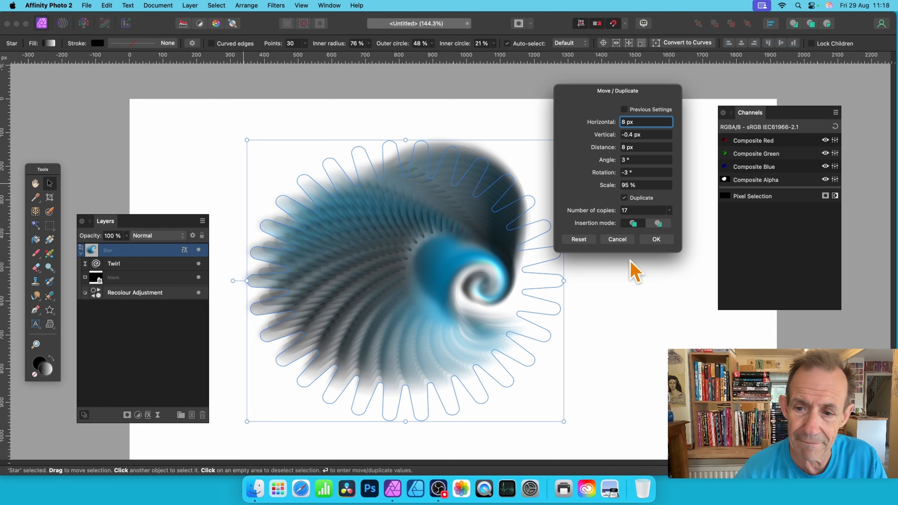
pyautogui.click(658, 241)
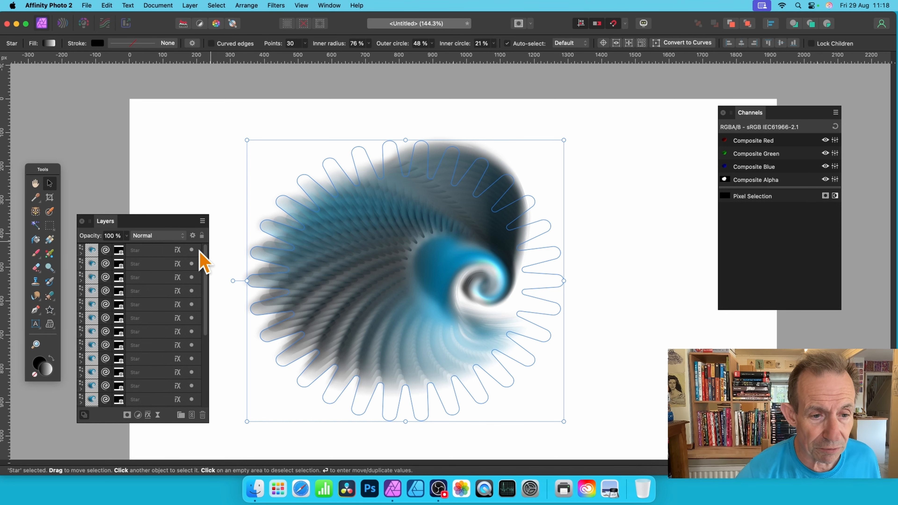
# - Enlarge the Layers panel, collapse the original star layer and select all the star layers together
pyautogui.moveTo(161, 223); pyautogui.dragTo(165, 104)
pyautogui.moveTo(160, 303); pyautogui.dragTo(156, 447)
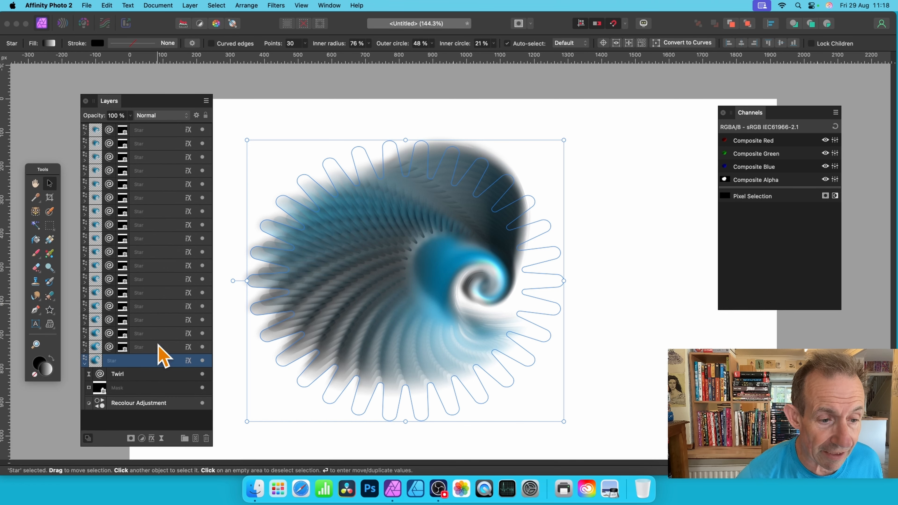
pyautogui.click(85, 364)
pyautogui.click(166, 131)
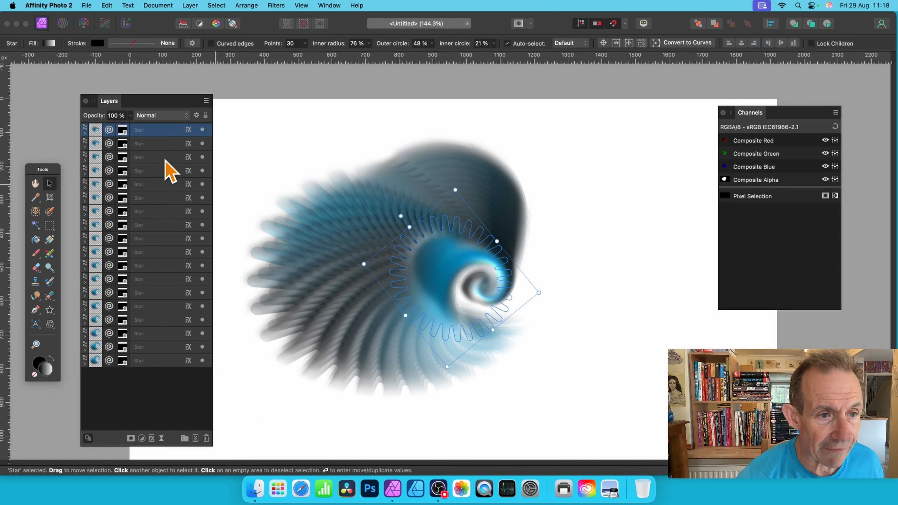
pyautogui.keyDown('shift'); pyautogui.click(154, 361); pyautogui.keyUp('shift')
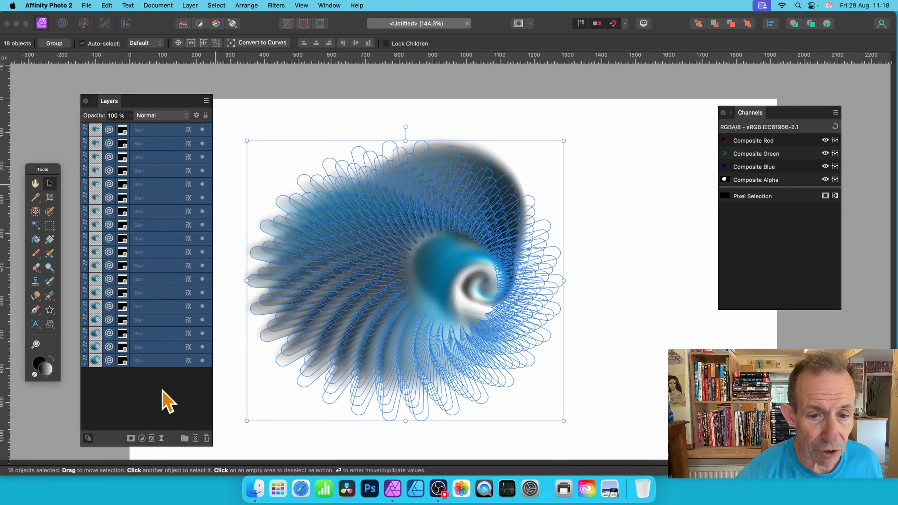
# - Try 19 points on all the selected stars, and return them to 30 points
pyautogui.click(50, 311)
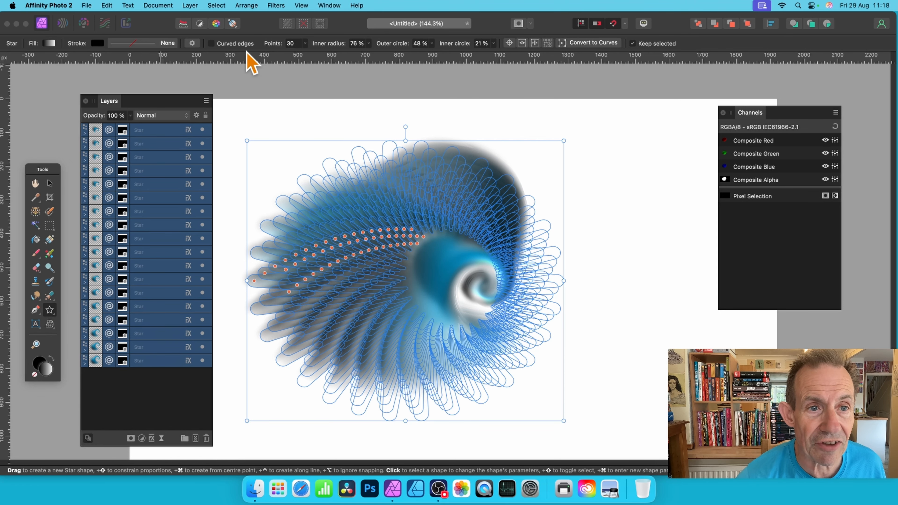
pyautogui.click(305, 44)
pyautogui.moveTo(305, 53); pyautogui.dragTo(285, 54)
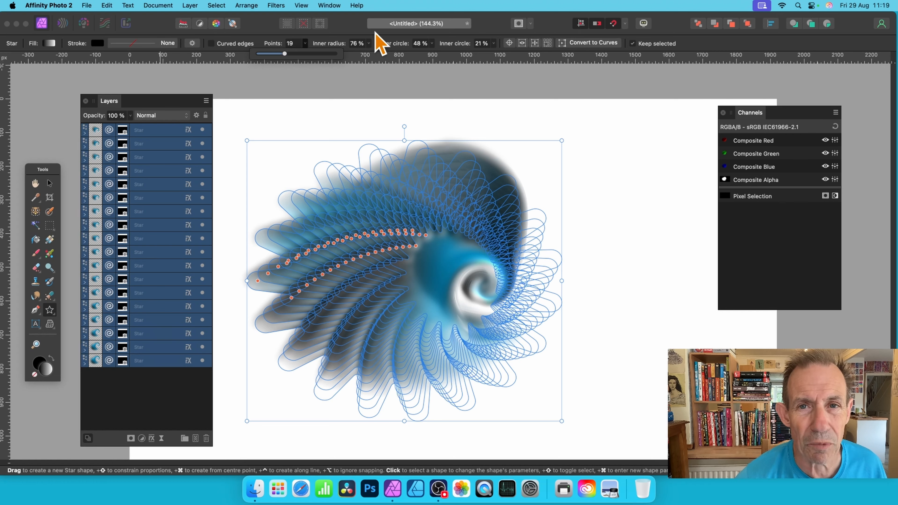
pyautogui.moveTo(288, 56); pyautogui.dragTo(306, 55)
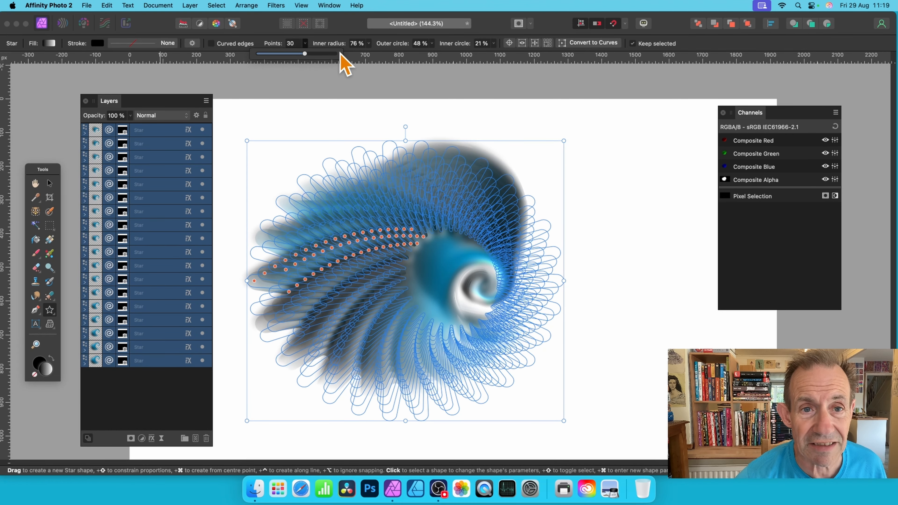
# - Set the selected stars' inner radius to 89% and outer circle to 42%, and switch to the Move tool
pyautogui.click(369, 43)
pyautogui.moveTo(368, 53); pyautogui.dragTo(378, 53)
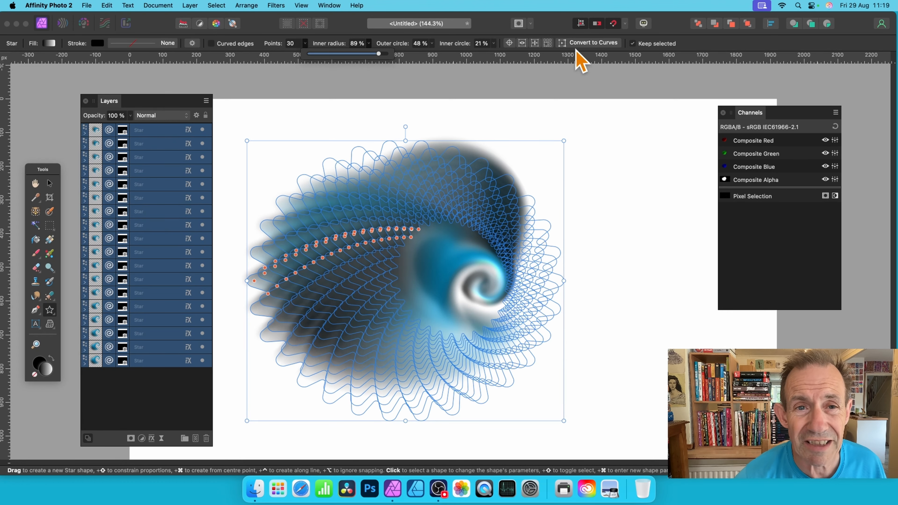
pyautogui.click(432, 44)
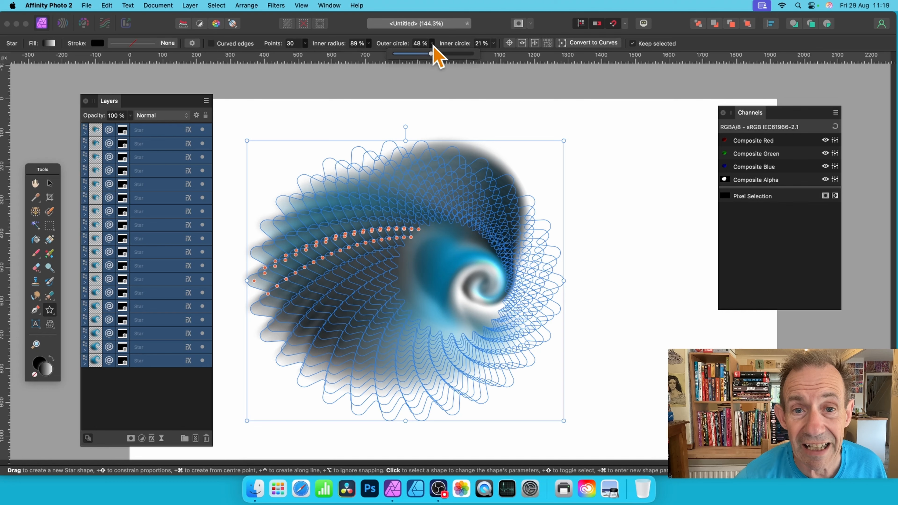
pyautogui.moveTo(431, 53); pyautogui.dragTo(427, 53)
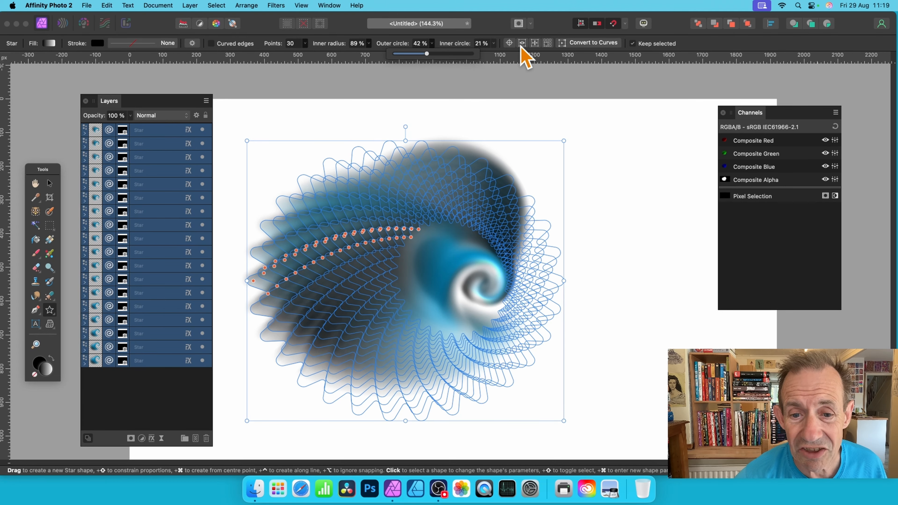
pyautogui.click(50, 183)
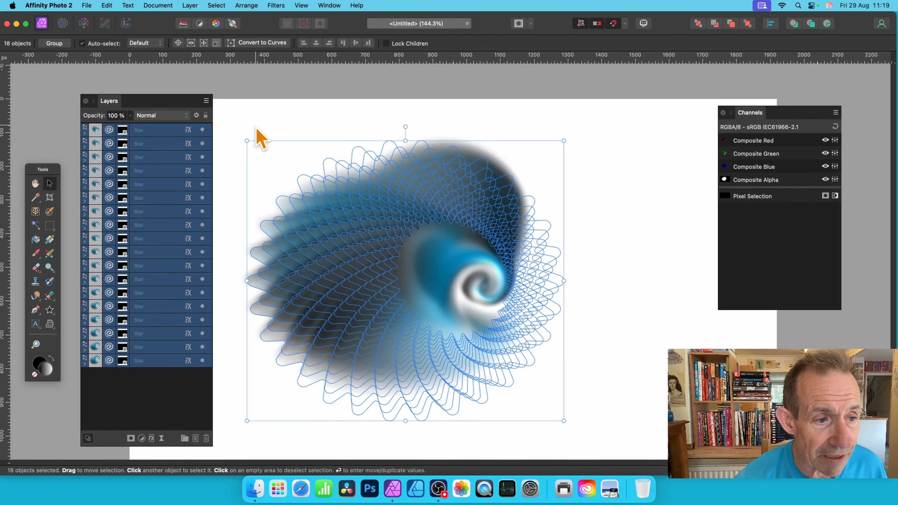
# - Reselect all 18 star layers and group them
pyautogui.click(320, 107)
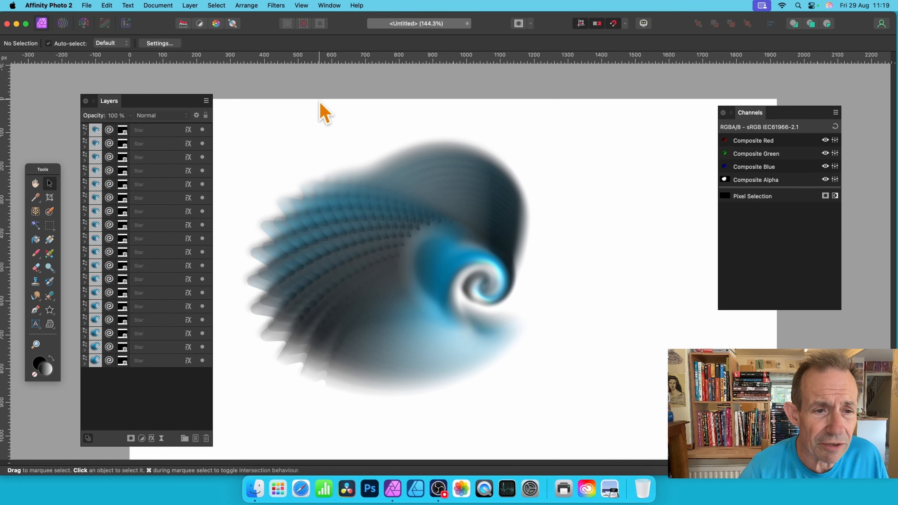
pyautogui.click(153, 130)
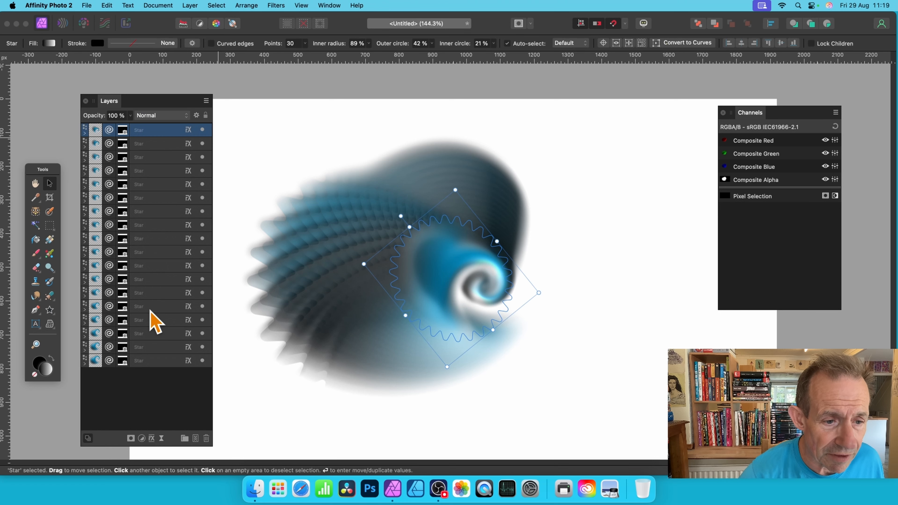
pyautogui.keyDown('shift'); pyautogui.click(144, 365); pyautogui.keyUp('shift')
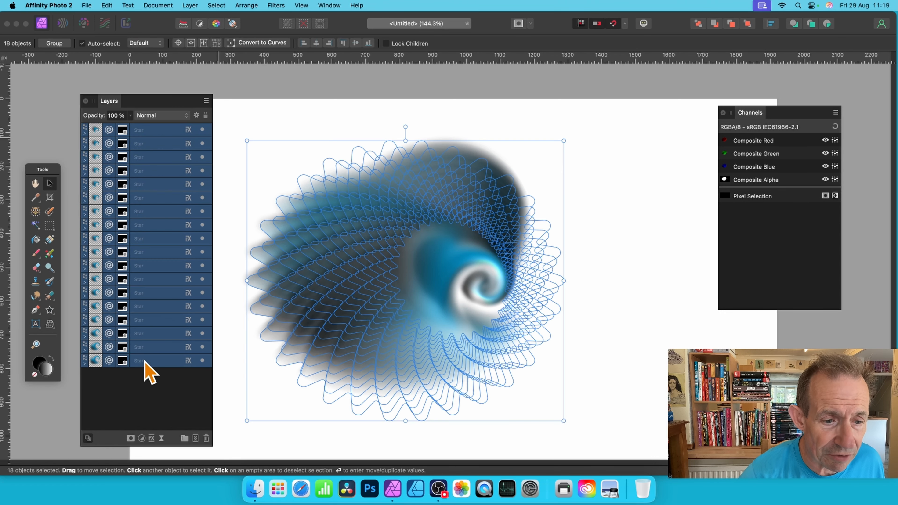
pyautogui.rightClick(154, 131)
pyautogui.click(182, 270)
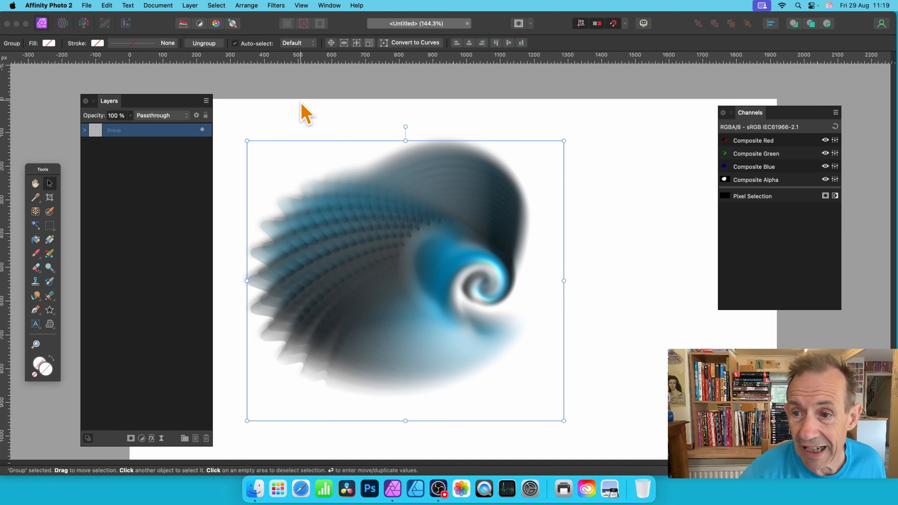
# - Save the star group as an asset in the Default category's Assets section and place two copies of it on the canvas
pyautogui.click(329, 5)
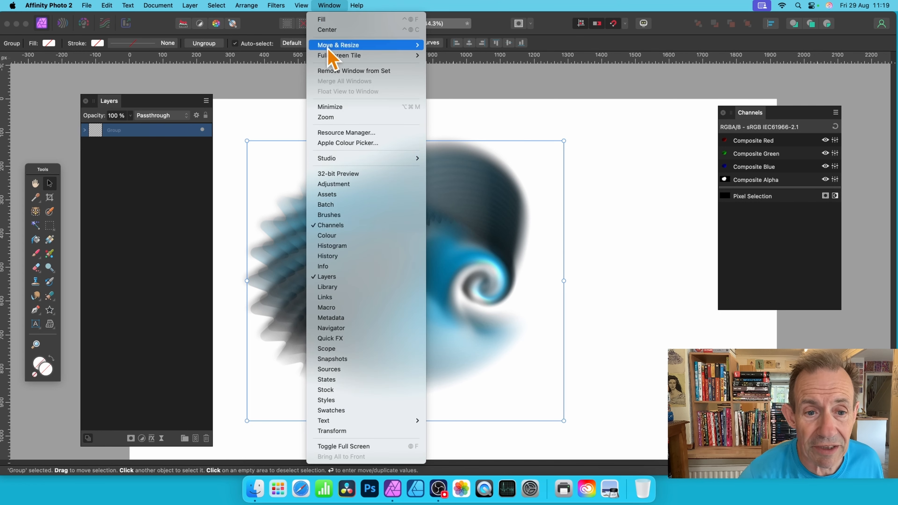
pyautogui.click(333, 196)
pyautogui.moveTo(137, 104); pyautogui.dragTo(236, 90)
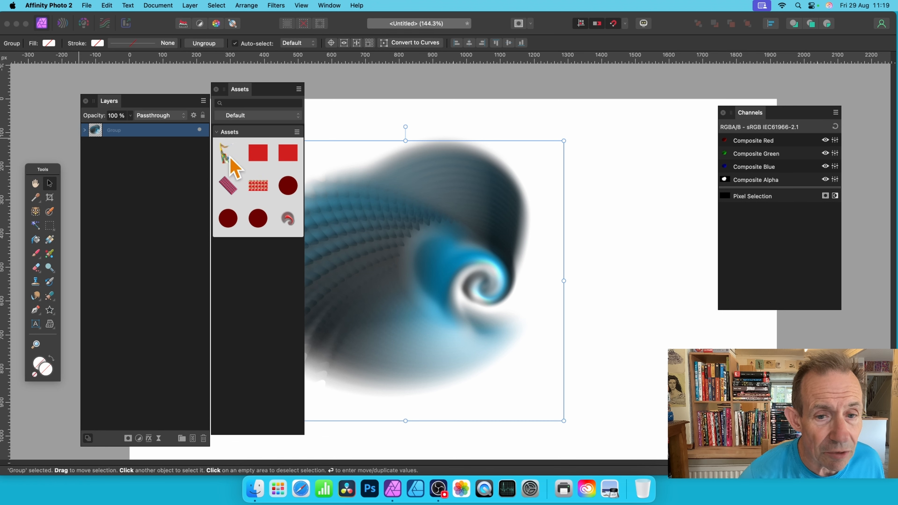
pyautogui.click(296, 132)
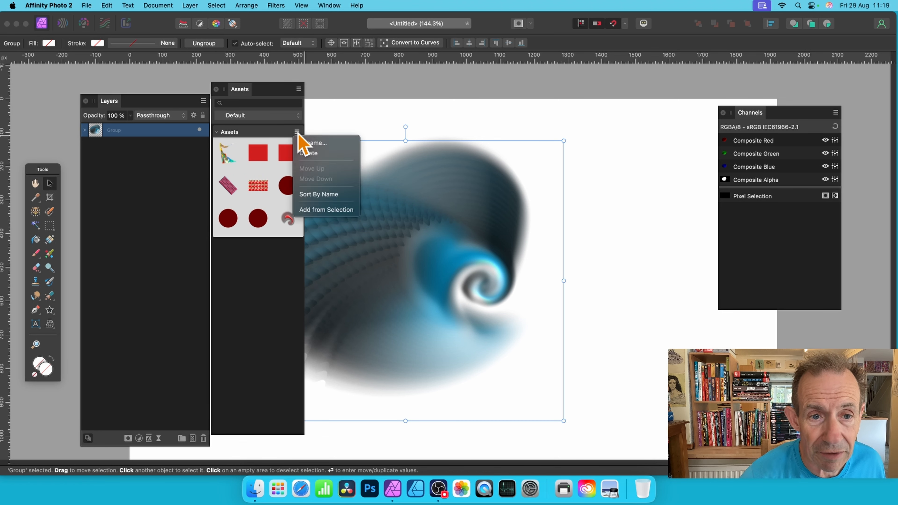
pyautogui.click(323, 210)
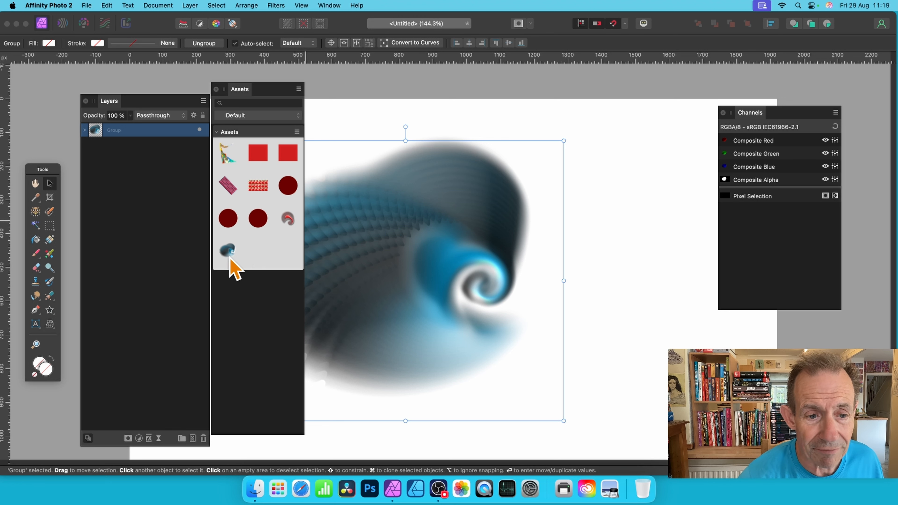
pyautogui.moveTo(230, 249); pyautogui.dragTo(435, 208)
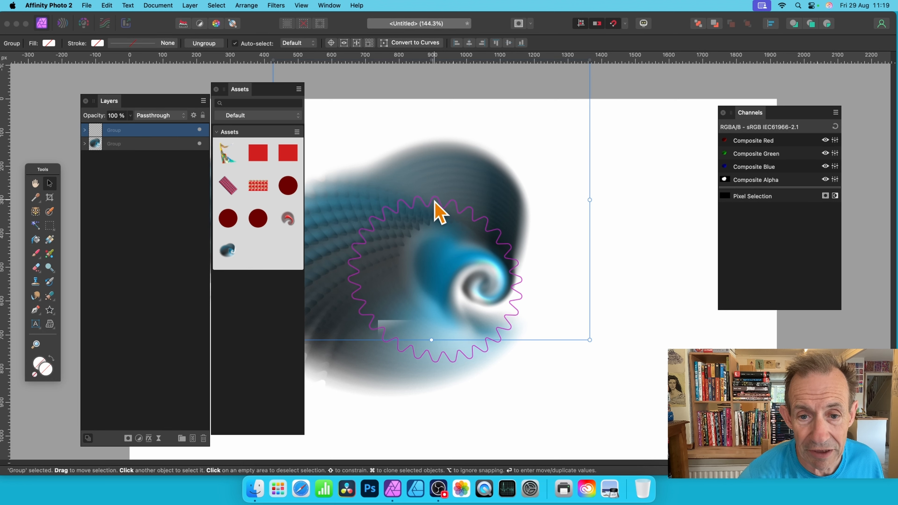
pyautogui.moveTo(230, 254); pyautogui.dragTo(440, 383)
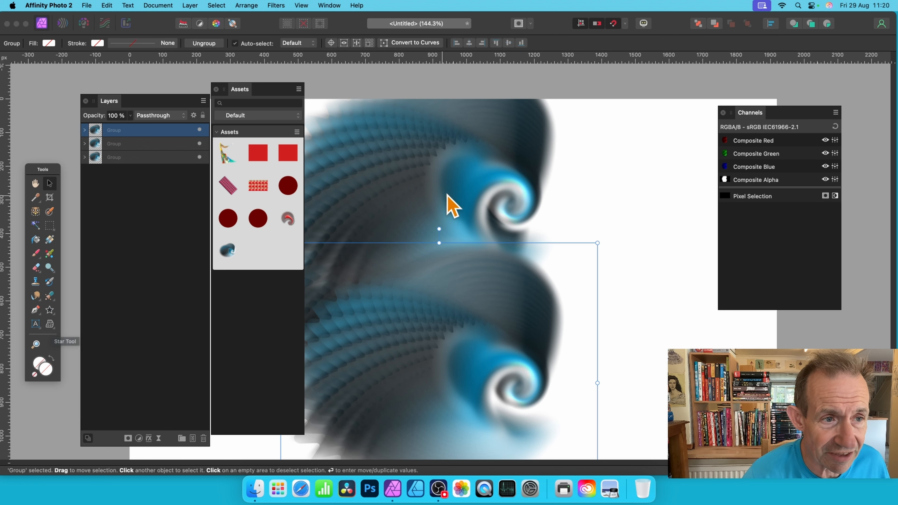
# - Delete the original group and the upper copy, keeping the lower one, and close the Assets and Channels panels
pyautogui.click(138, 149)
pyautogui.press('Delete')
pyautogui.press('Delete')
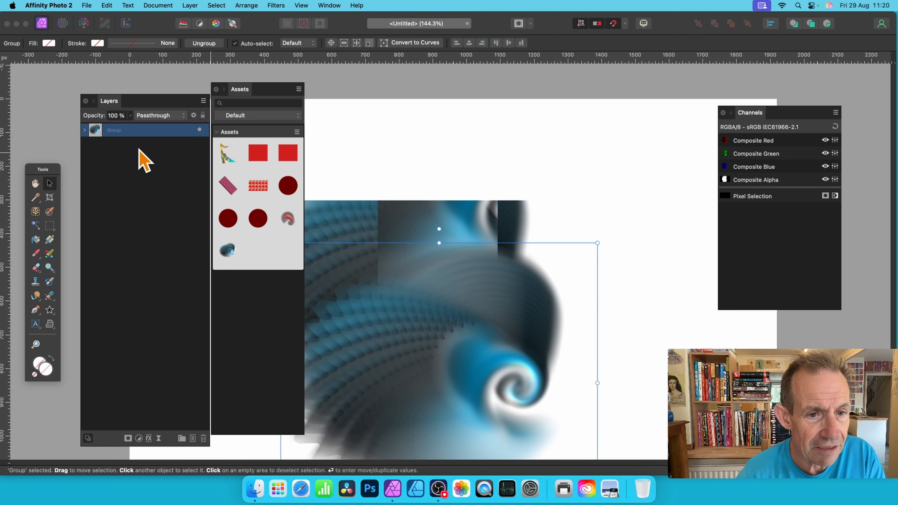
pyautogui.click(216, 89)
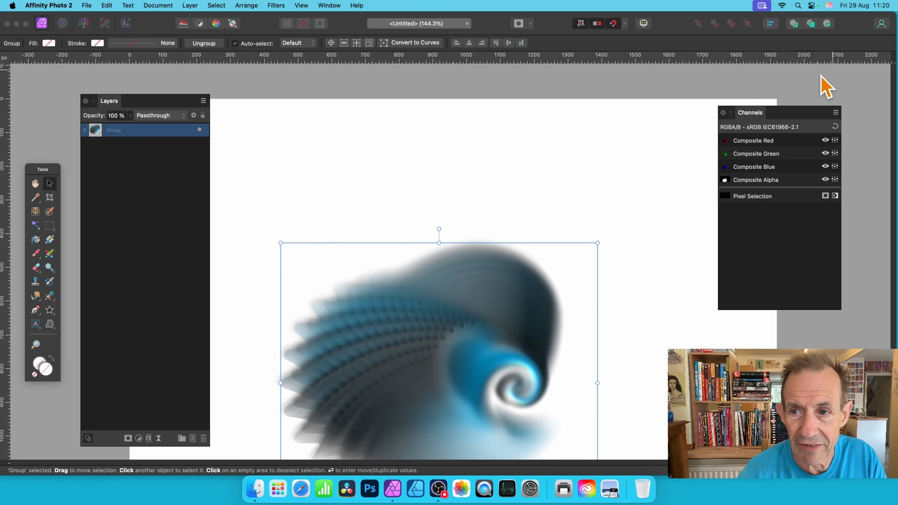
pyautogui.click(724, 113)
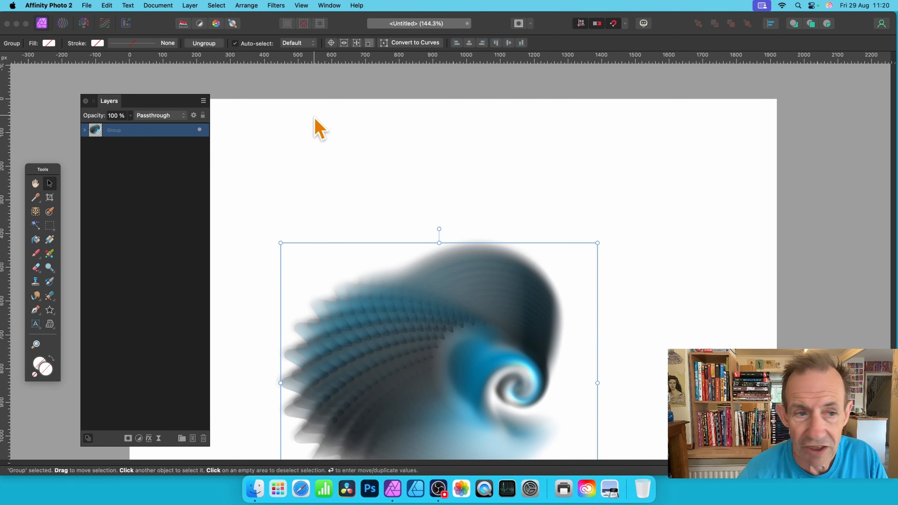
# - Expand the remaining group and move several of its stars apart to form a cluster of separate swirls across the canvas
pyautogui.click(85, 131)
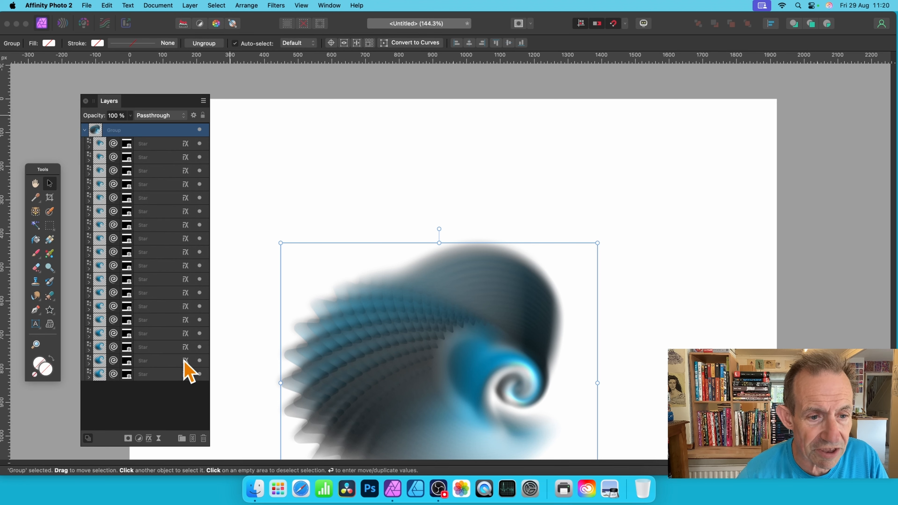
pyautogui.click(156, 145)
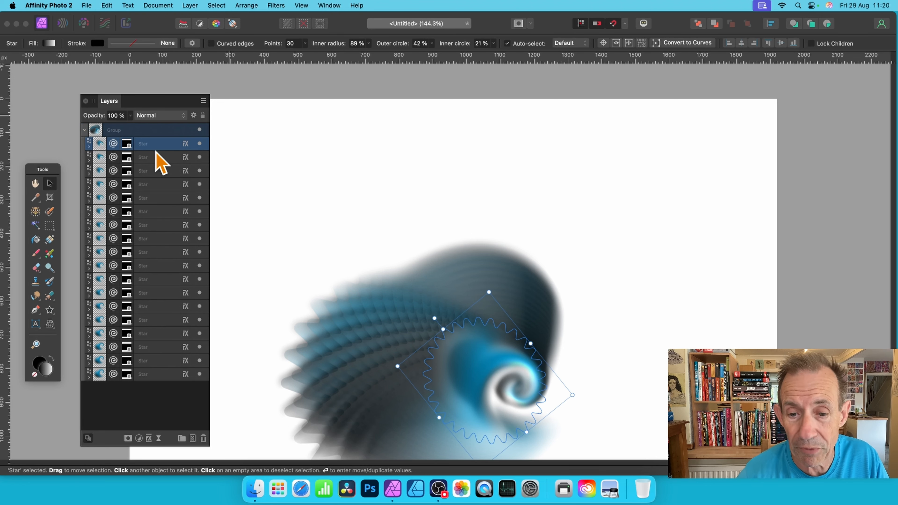
pyautogui.click(159, 171)
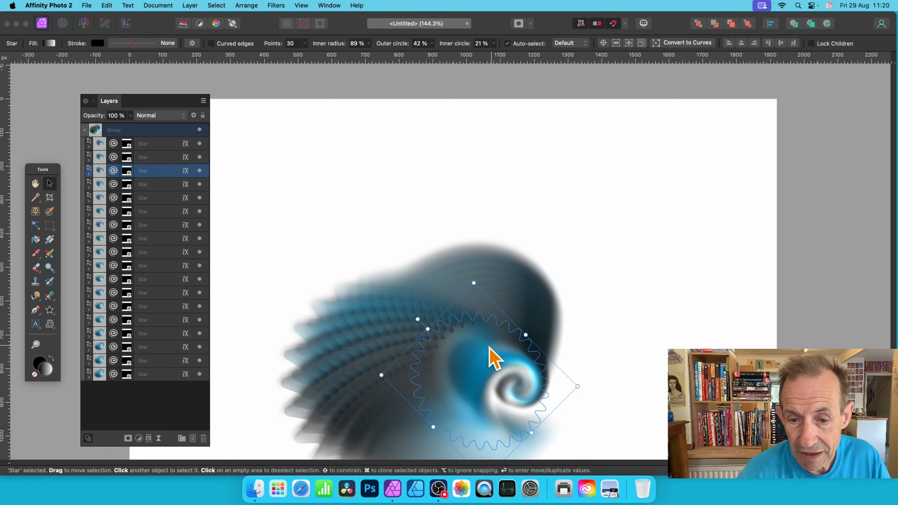
pyautogui.moveTo(506, 361); pyautogui.dragTo(567, 281)
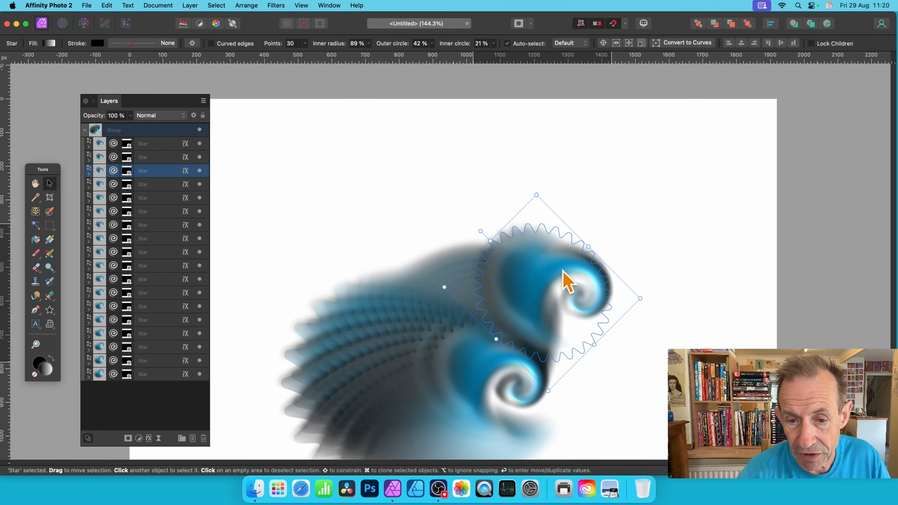
pyautogui.moveTo(446, 345); pyautogui.dragTo(300, 261)
pyautogui.moveTo(489, 350); pyautogui.dragTo(421, 248)
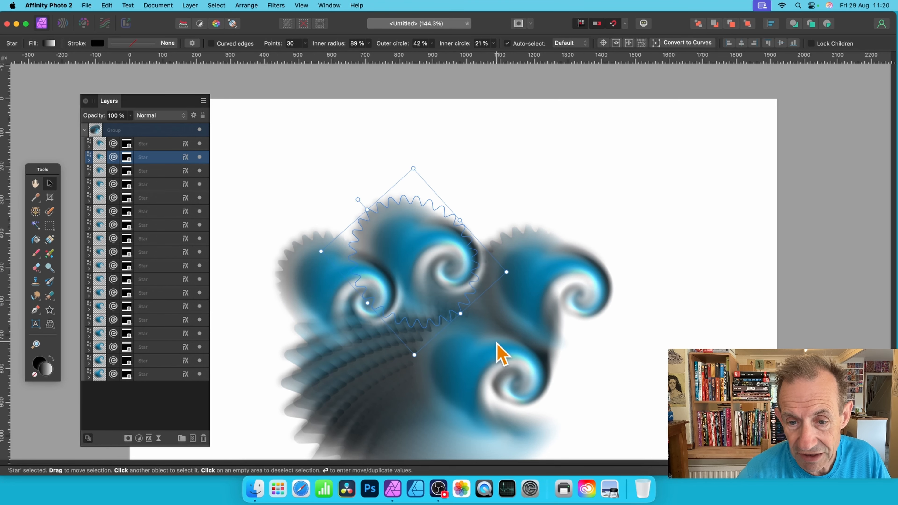
pyautogui.moveTo(496, 342); pyautogui.dragTo(501, 311)
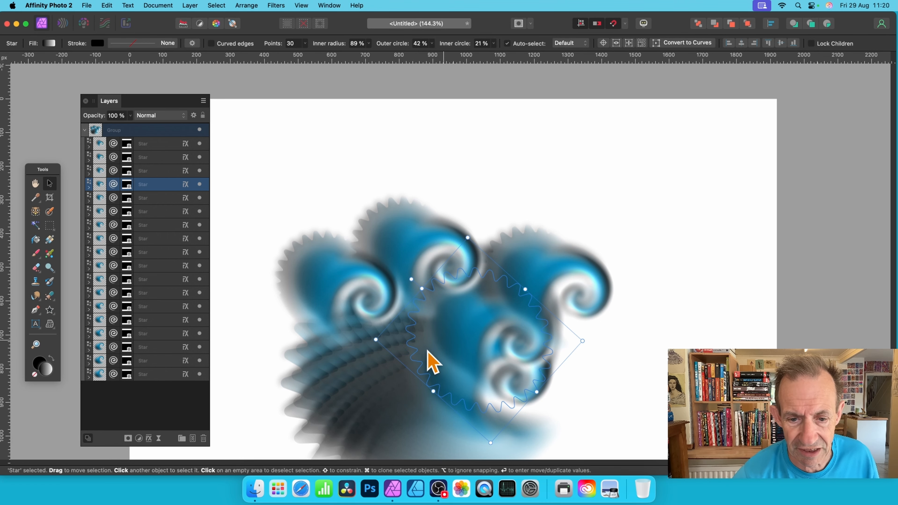
pyautogui.moveTo(405, 357); pyautogui.dragTo(490, 285)
pyautogui.moveTo(384, 384); pyautogui.dragTo(580, 329)
pyautogui.moveTo(368, 413); pyautogui.dragTo(517, 396)
pyautogui.click(385, 415)
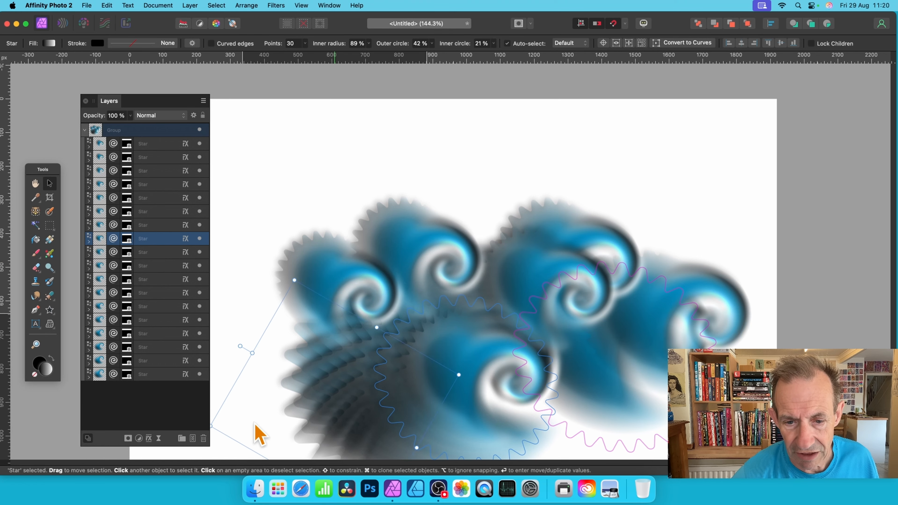
pyautogui.moveTo(467, 419); pyautogui.dragTo(537, 461)
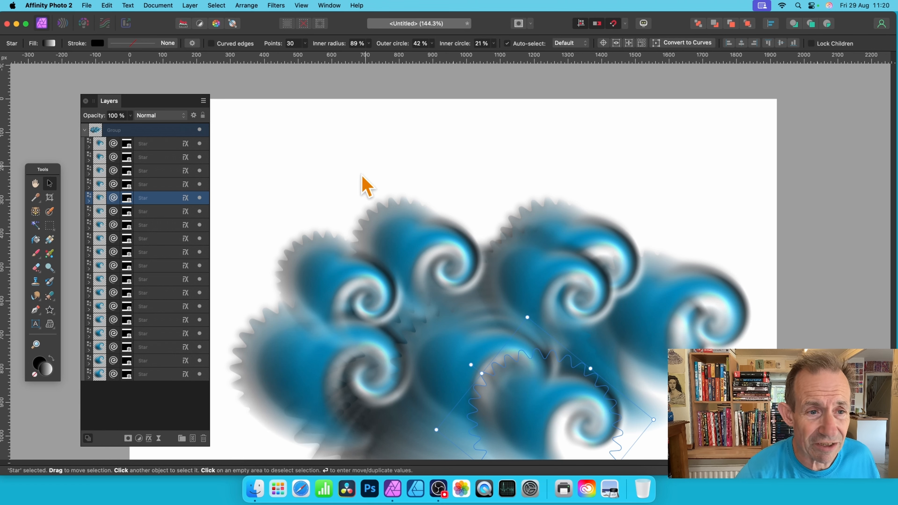
# - Select all the star layers inside the group together and switch to the Star tool
pyautogui.click(159, 146)
pyautogui.keyDown('shift'); pyautogui.click(157, 376); pyautogui.keyUp('shift')
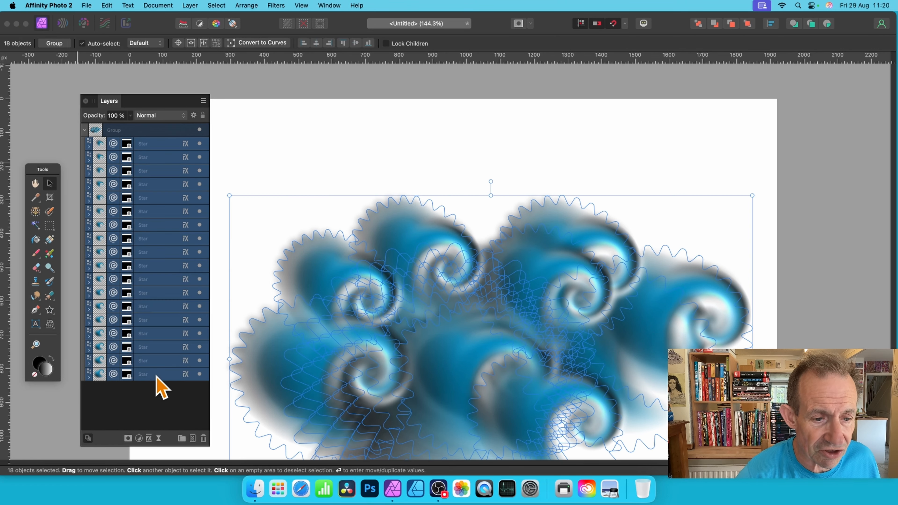
pyautogui.click(49, 310)
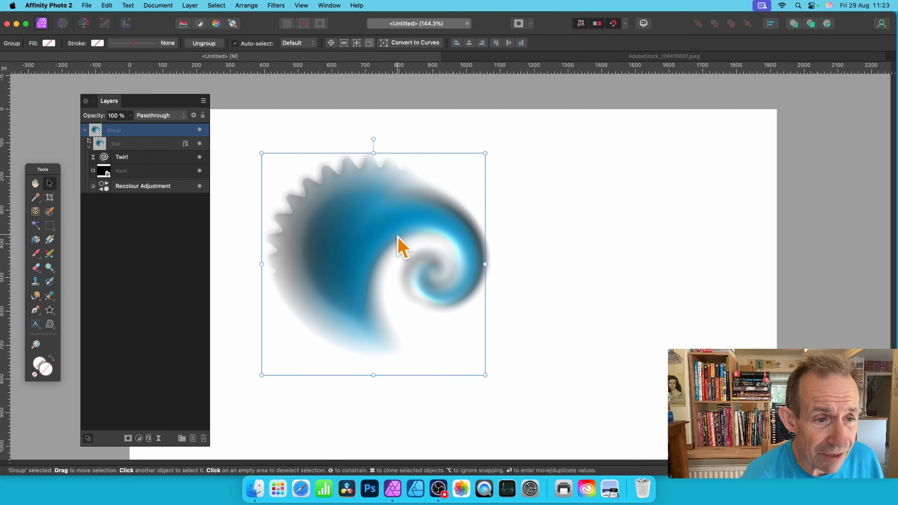
# - Hide the star's Twirl filter, Mask and Recolour Adjustment, leaving its nested layers expanded
pyautogui.click(136, 157)
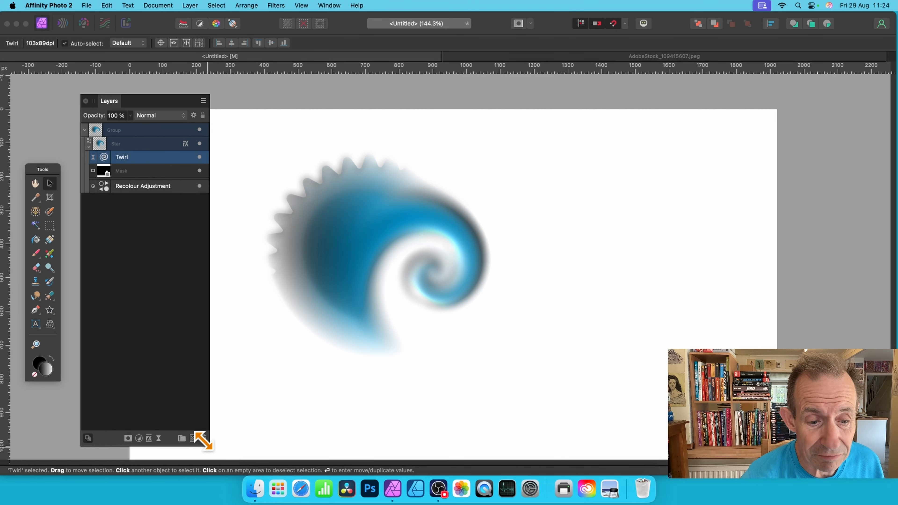
pyautogui.click(200, 157)
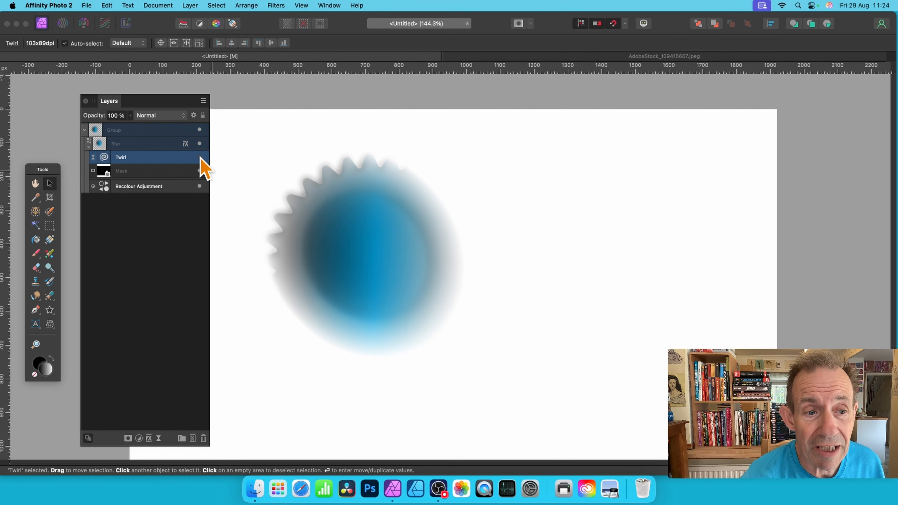
pyautogui.click(200, 170)
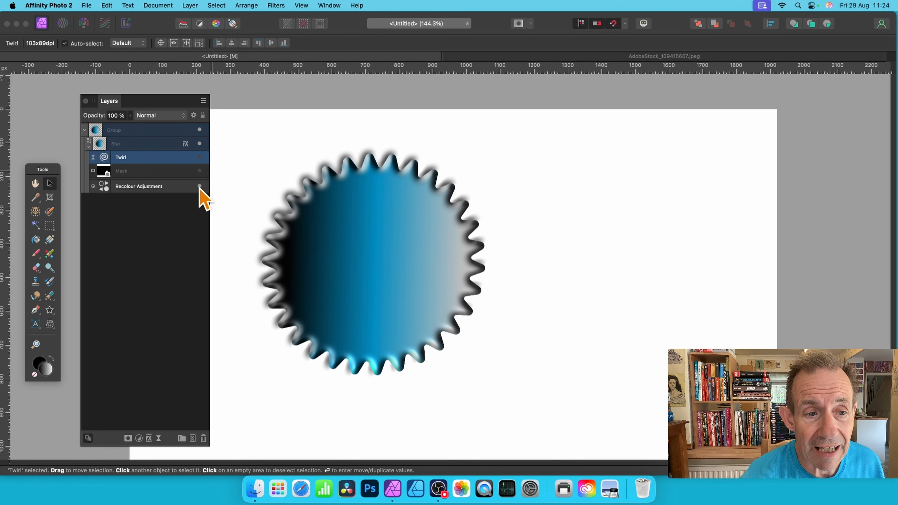
pyautogui.click(199, 187)
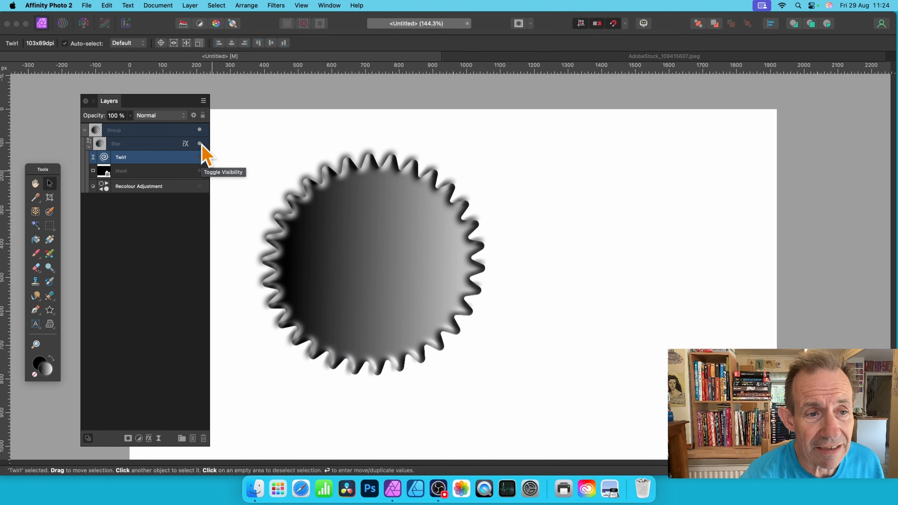
pyautogui.click(88, 147)
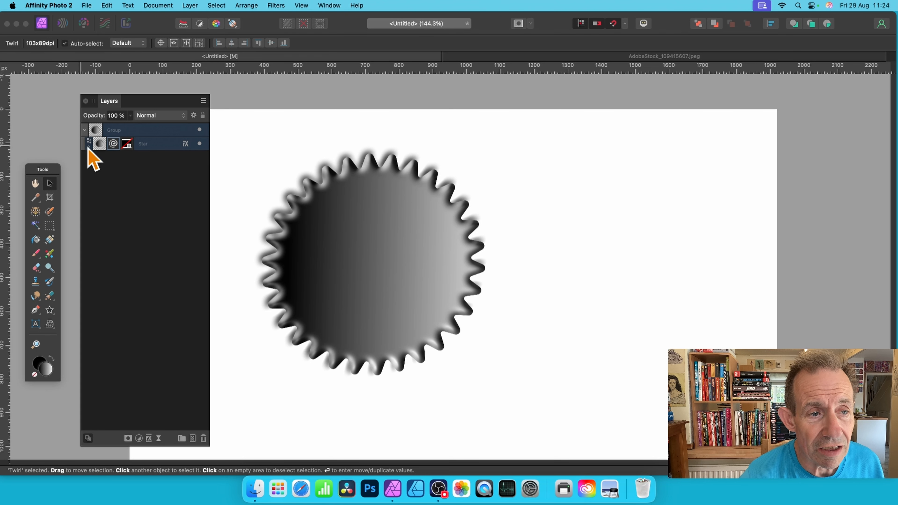
pyautogui.click(88, 147)
# - Turn off the star's 3D and Bevel / Emboss layer effects
pyautogui.click(185, 144)
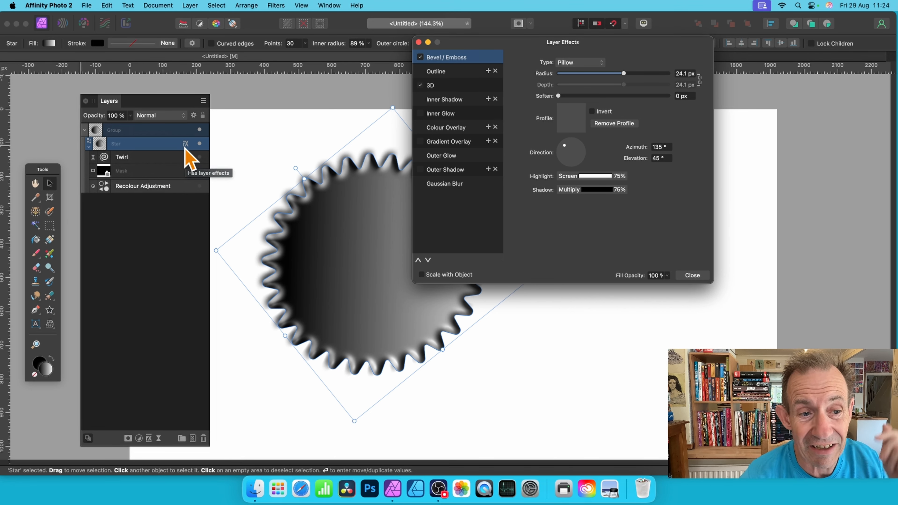
pyautogui.click(420, 86)
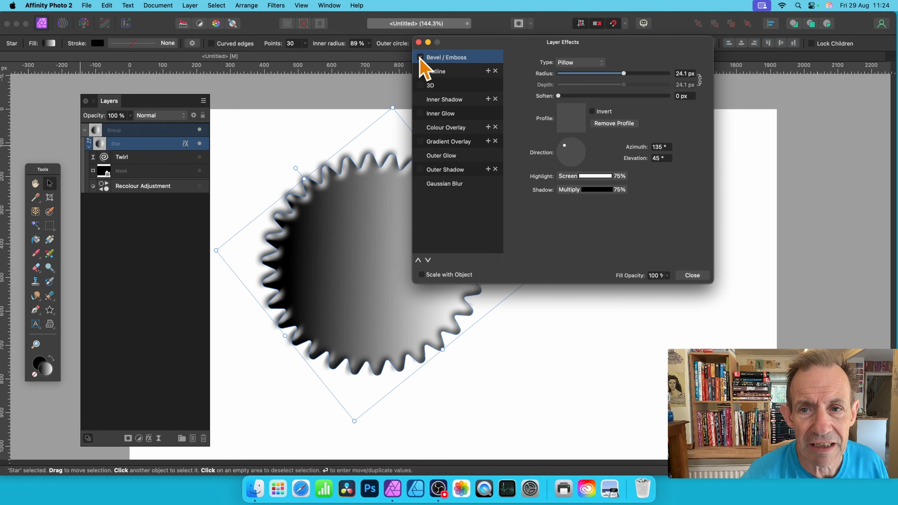
pyautogui.click(420, 58)
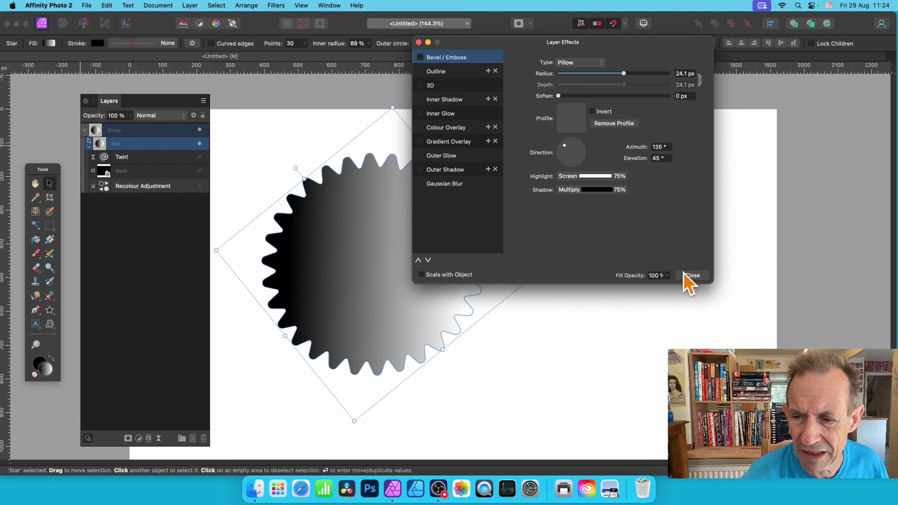
pyautogui.click(692, 276)
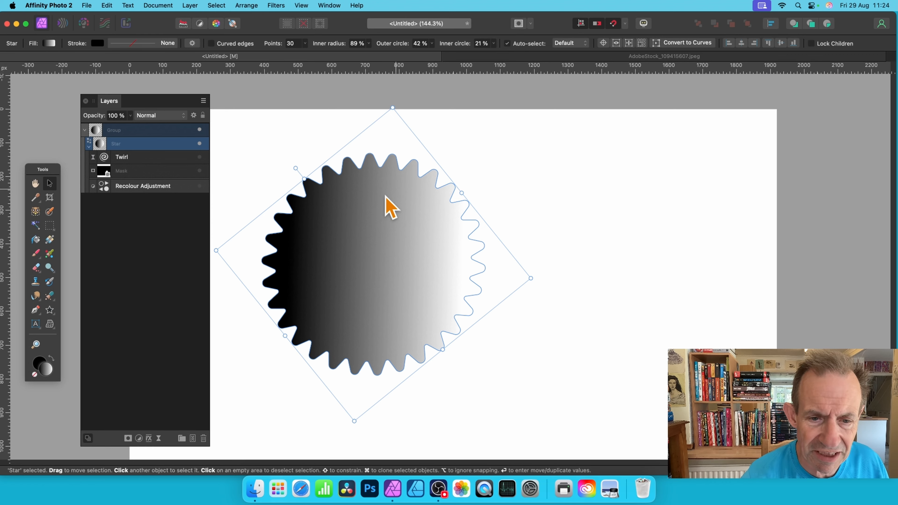
# - Reposition the plain gradient star slightly on the canvas and copy it to the clipboard
pyautogui.moveTo(349, 232); pyautogui.dragTo(335, 227)
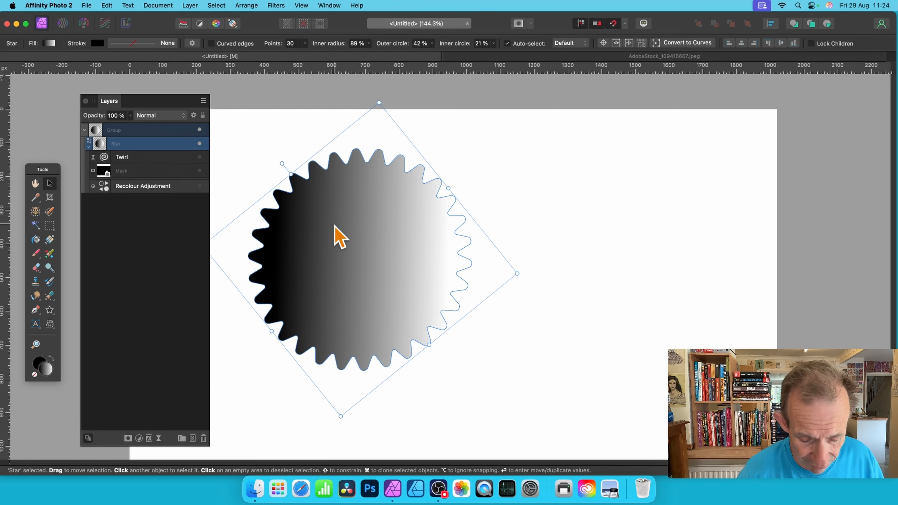
pyautogui.moveTo(417, 241); pyautogui.dragTo(434, 233)
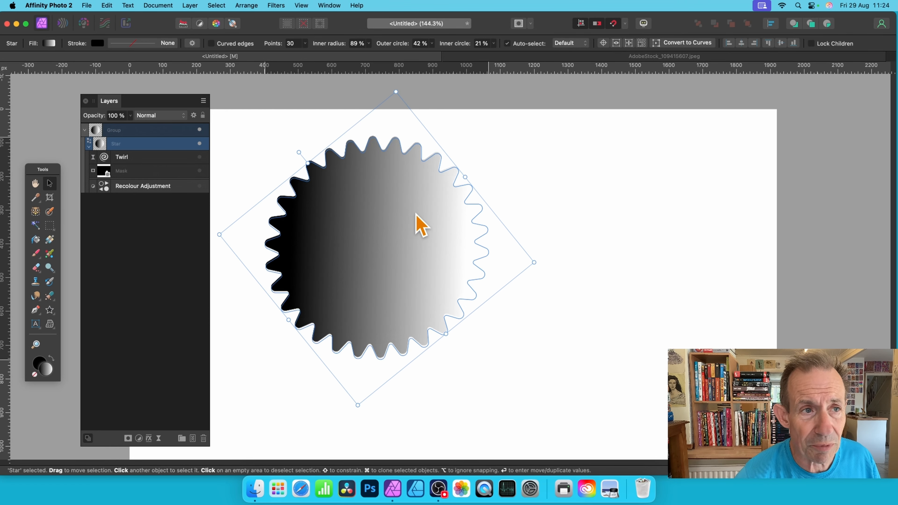
pyautogui.click(107, 5)
pyautogui.click(109, 55)
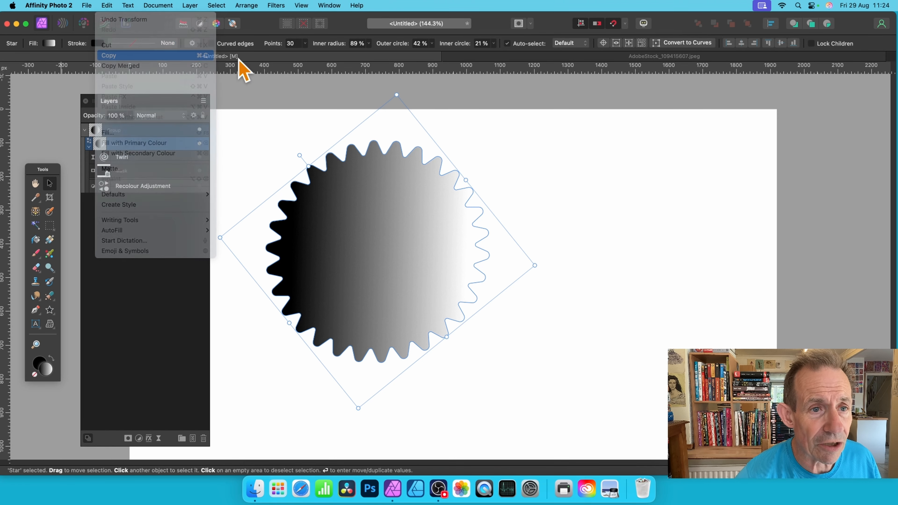
# - Paste the copied gradient star into the AdobeStock_109415607.jpeg document and move it over the woman's raised hand
pyautogui.click(557, 56)
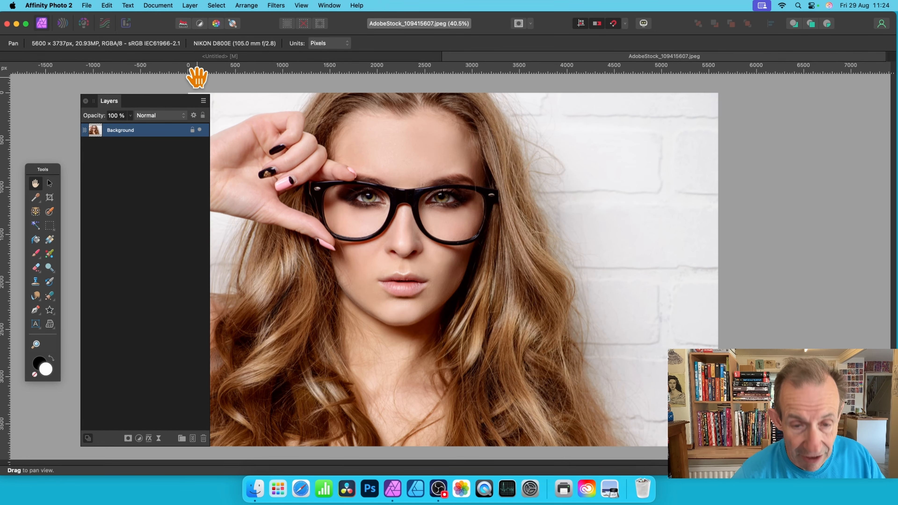
pyautogui.press('super+v')
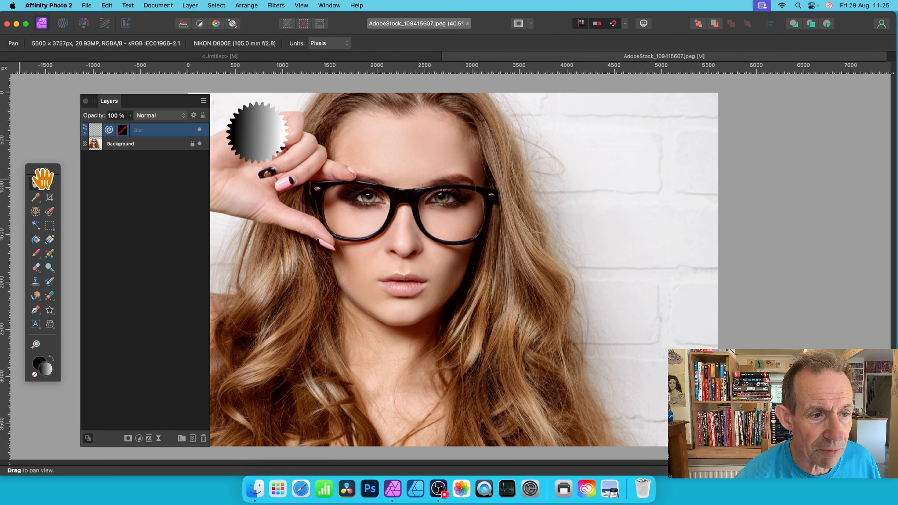
pyautogui.click(50, 183)
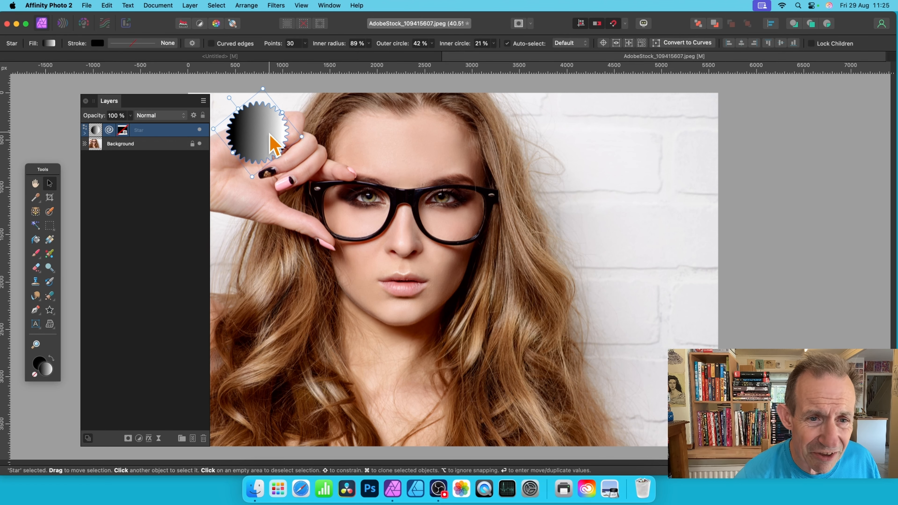
pyautogui.moveTo(270, 145); pyautogui.dragTo(289, 175)
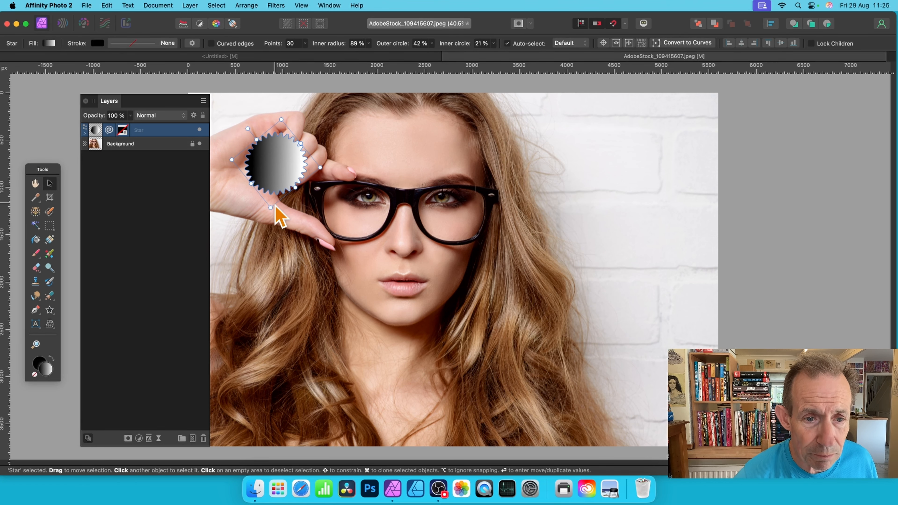
# - Enlarge the pasted gradient star and place it over the glasses lens and cheek beside the raised hand
pyautogui.moveTo(319, 167); pyautogui.dragTo(509, 180)
pyautogui.moveTo(396, 177); pyautogui.dragTo(332, 239)
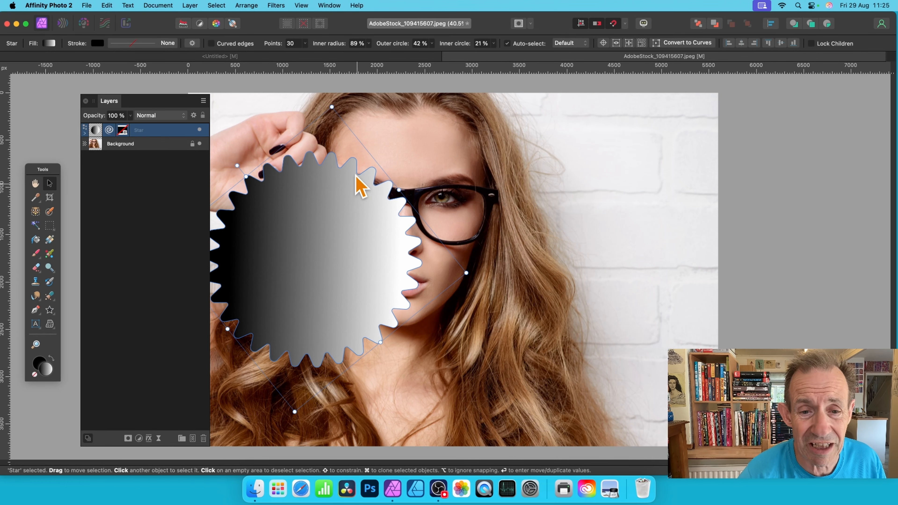
pyautogui.moveTo(469, 276); pyautogui.dragTo(366, 268)
pyautogui.moveTo(228, 258); pyautogui.dragTo(291, 243)
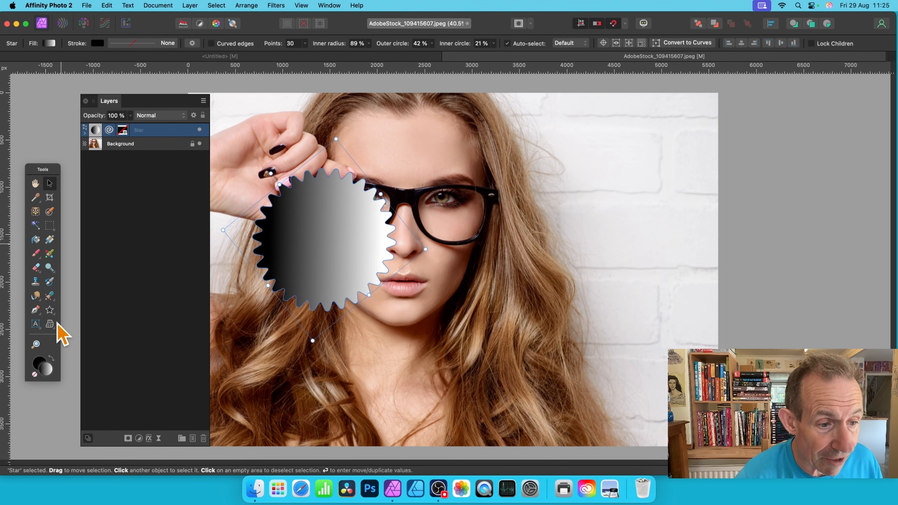
# - Draw six more 30-point stars of various sizes with the Star tool over the face, hair and brick wall
pyautogui.click(50, 310)
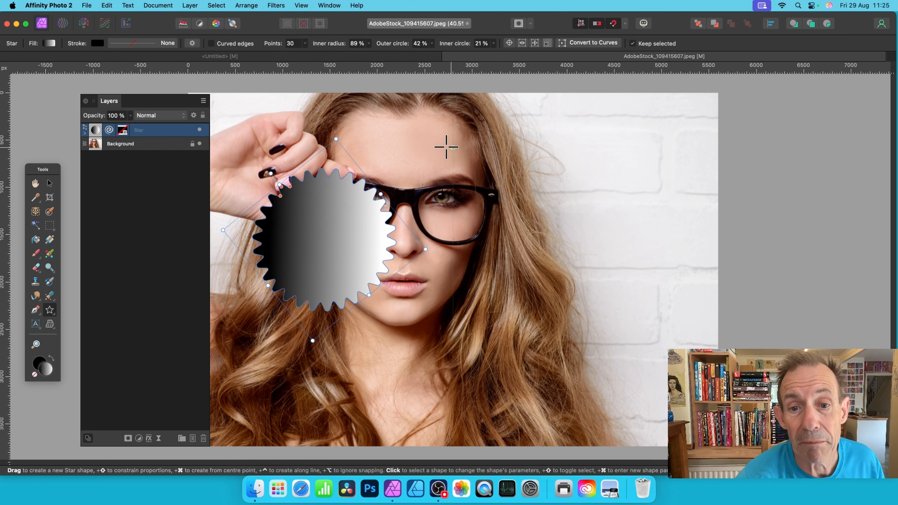
pyautogui.moveTo(438, 156); pyautogui.dragTo(594, 307)
pyautogui.moveTo(367, 108); pyautogui.dragTo(444, 191)
pyautogui.moveTo(481, 108); pyautogui.dragTo(525, 150)
pyautogui.moveTo(575, 119); pyautogui.dragTo(670, 203)
pyautogui.moveTo(616, 232); pyautogui.dragTo(696, 311)
pyautogui.moveTo(564, 316); pyautogui.dragTo(641, 396)
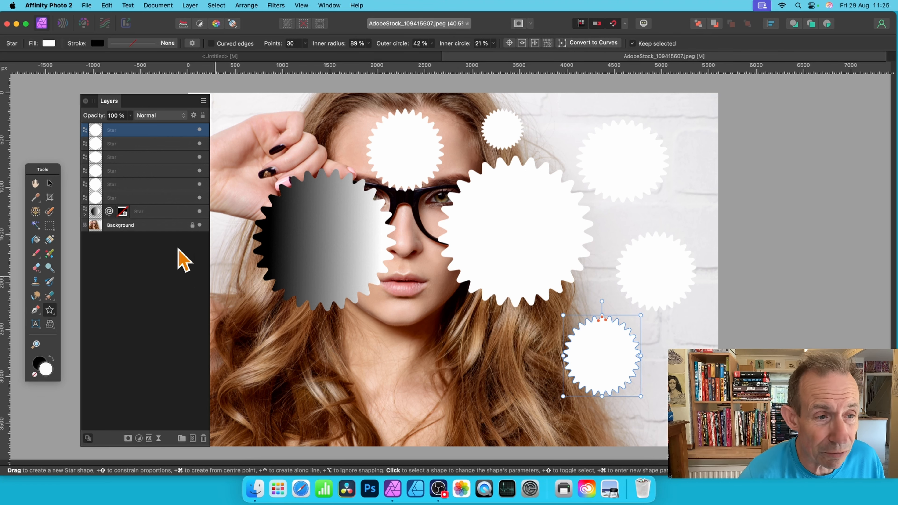
# - Nudge the lowest star slightly and fill it with cyan (H 190, S 100, L 50)
pyautogui.click(49, 184)
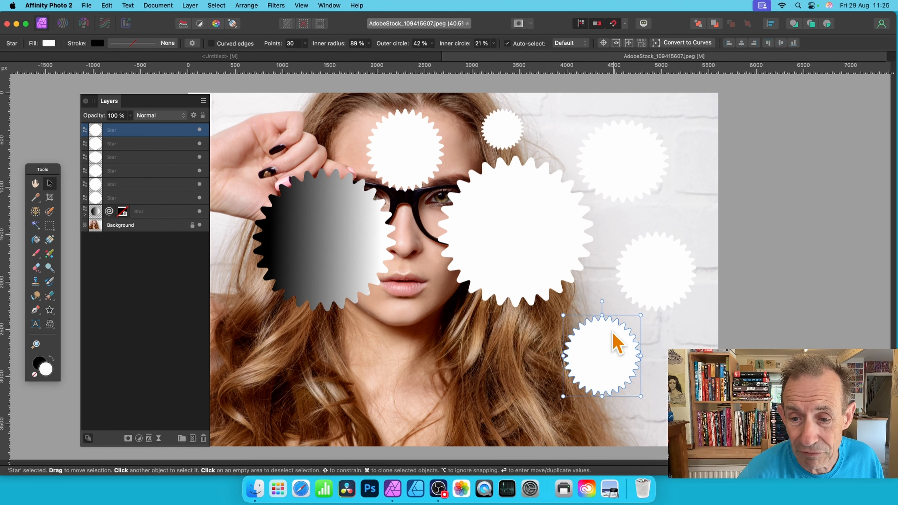
pyautogui.moveTo(612, 341)
pyautogui.mouseDown()
pyautogui.moveTo(577, 331)
pyautogui.moveTo(608, 338)
pyautogui.mouseUp()
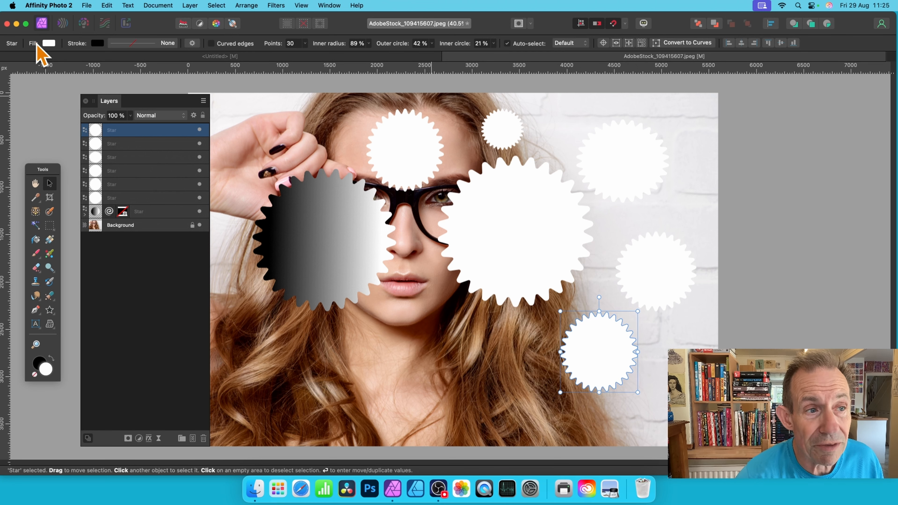
pyautogui.click(47, 44)
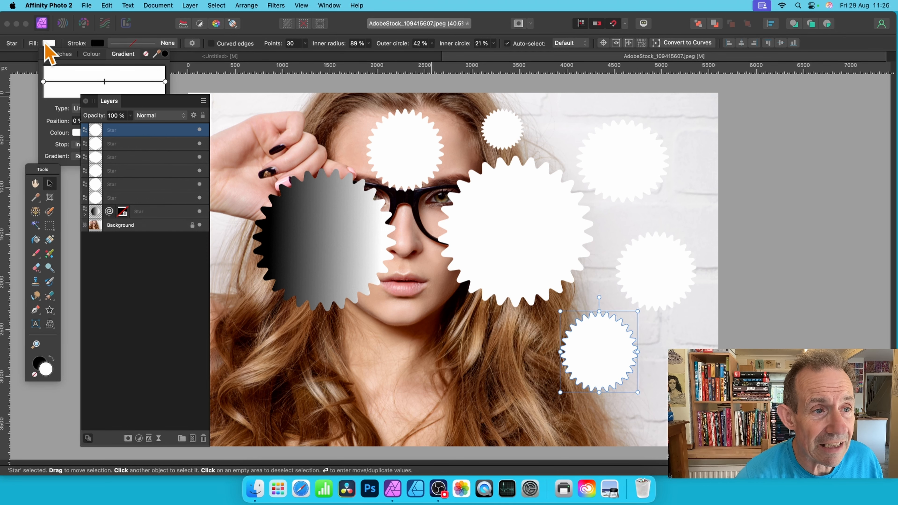
pyautogui.click(92, 55)
pyautogui.click(70, 112)
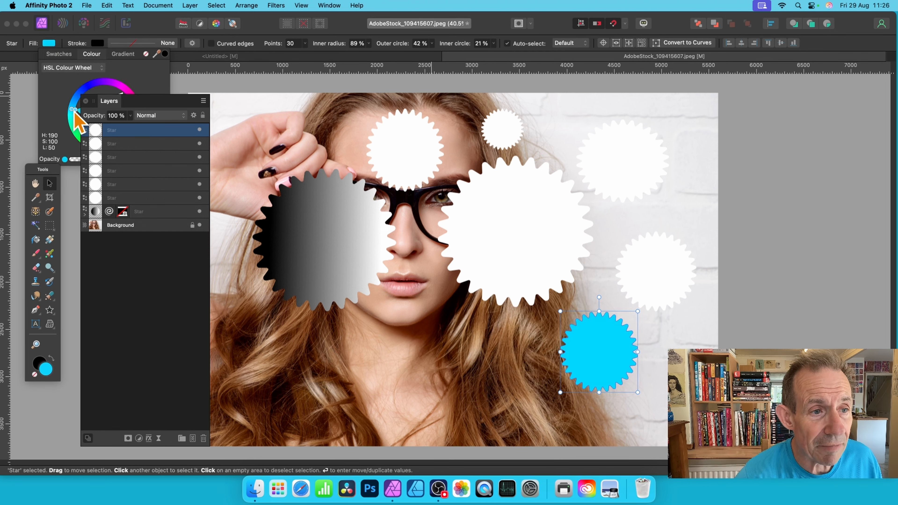
# - Enlarge and stretch the cyan star into a flattened shape, and rotate it into a diagonal position over the mouth and chin
pyautogui.moveTo(605, 331); pyautogui.dragTo(523, 272)
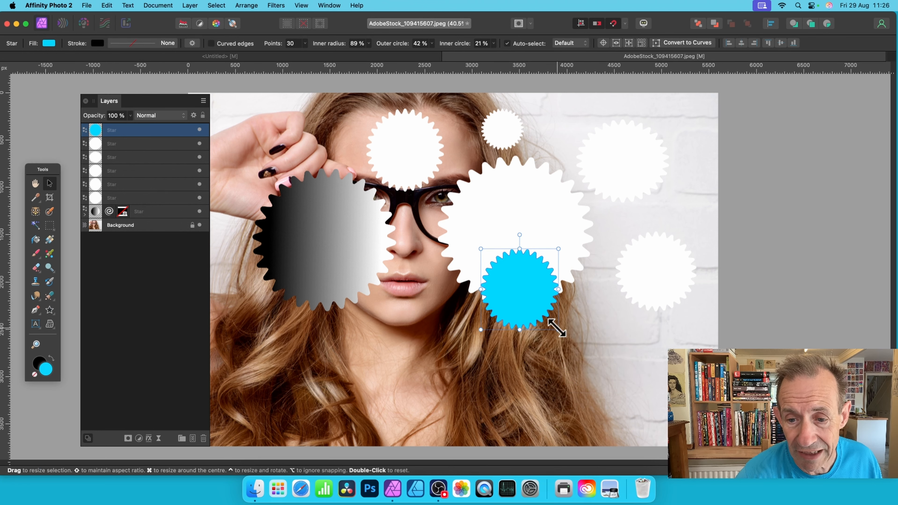
pyautogui.moveTo(559, 329); pyautogui.dragTo(581, 353)
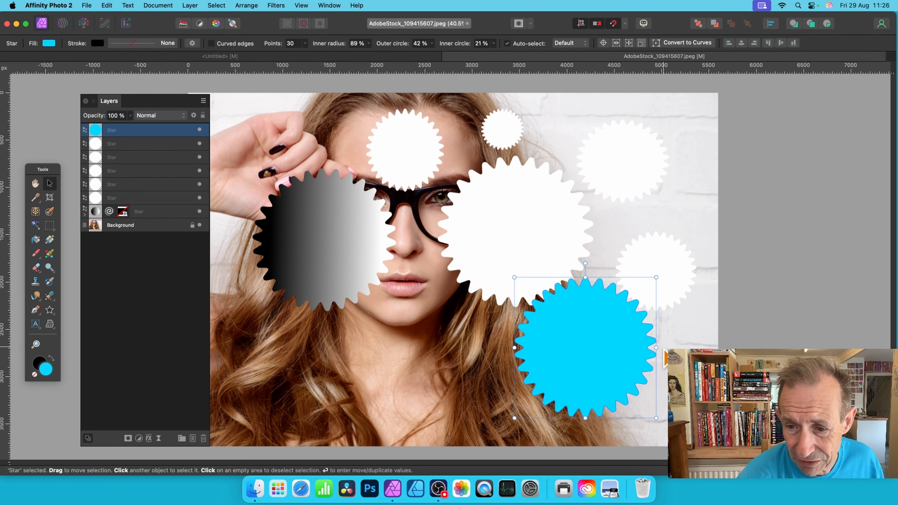
pyautogui.moveTo(657, 348); pyautogui.dragTo(349, 268)
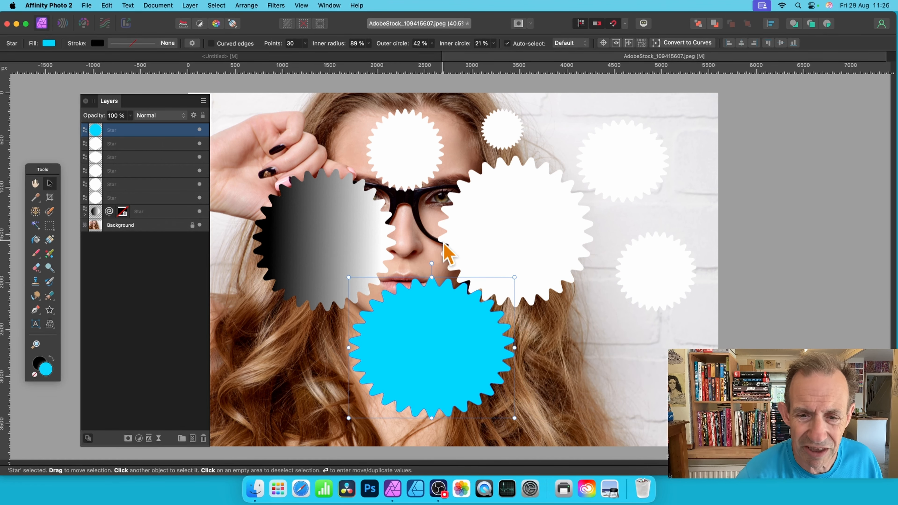
pyautogui.moveTo(432, 264); pyautogui.dragTo(405, 297)
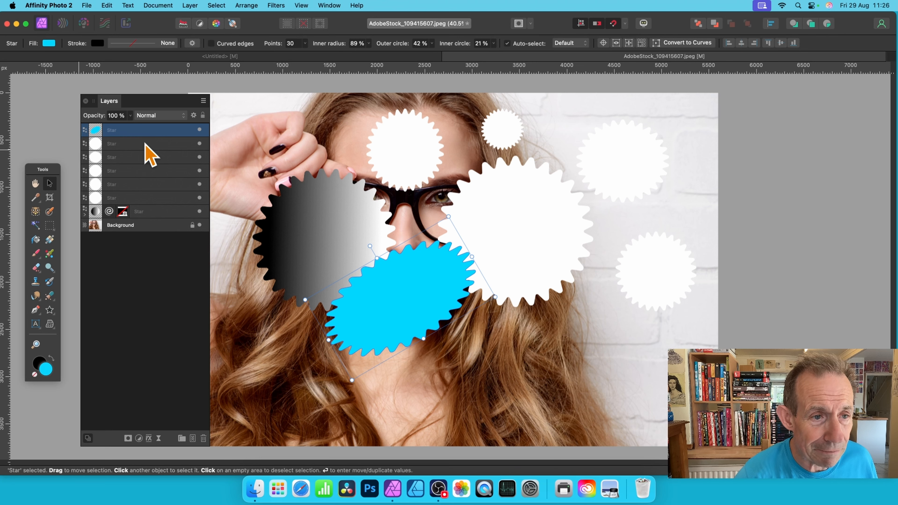
# - Delete the gradient star layer and rasterise all six remaining star layers
pyautogui.click(155, 212)
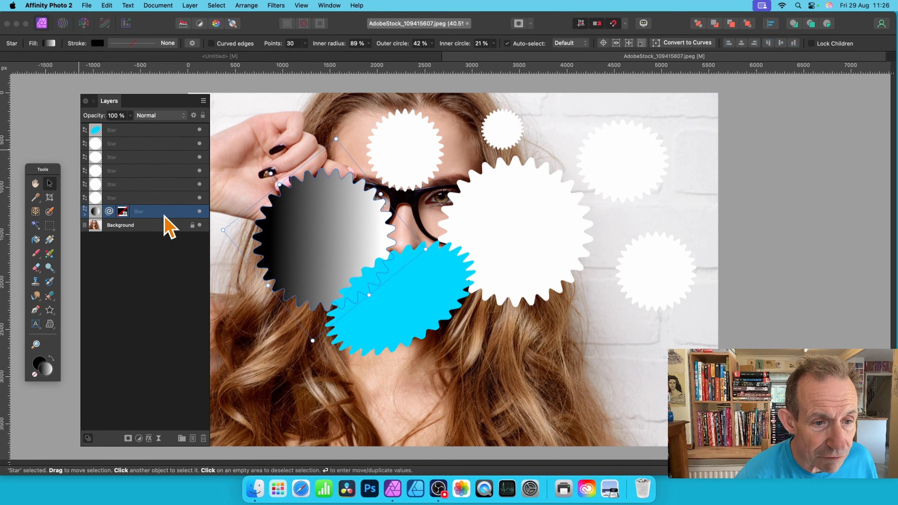
pyautogui.click(204, 440)
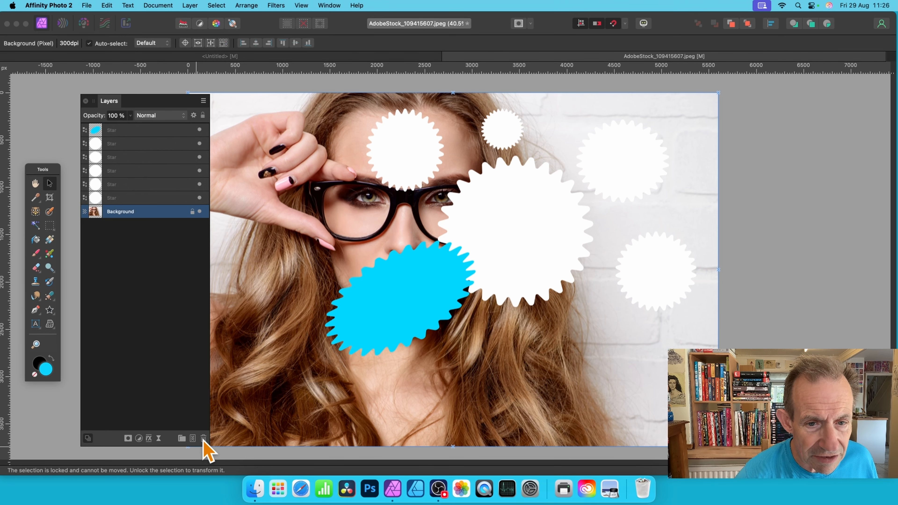
pyautogui.click(144, 134)
pyautogui.keyDown('shift'); pyautogui.click(166, 199); pyautogui.keyUp('shift')
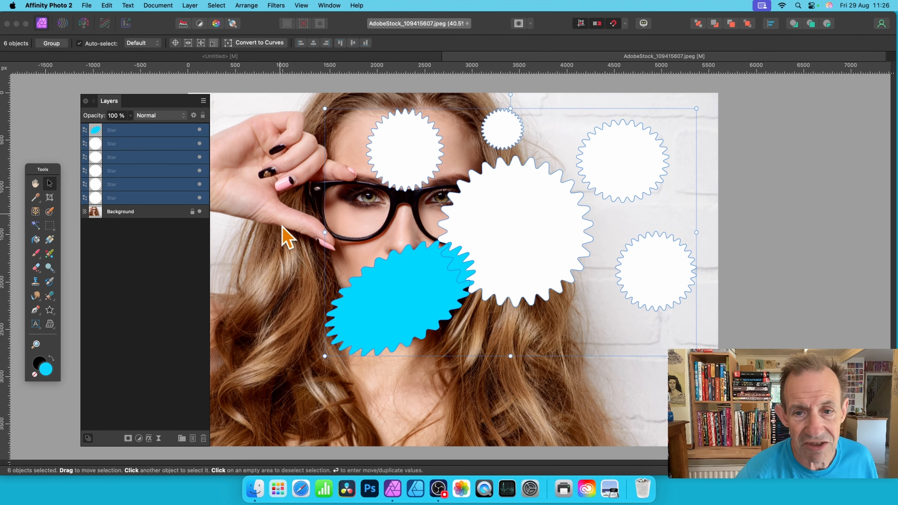
pyautogui.click(190, 5)
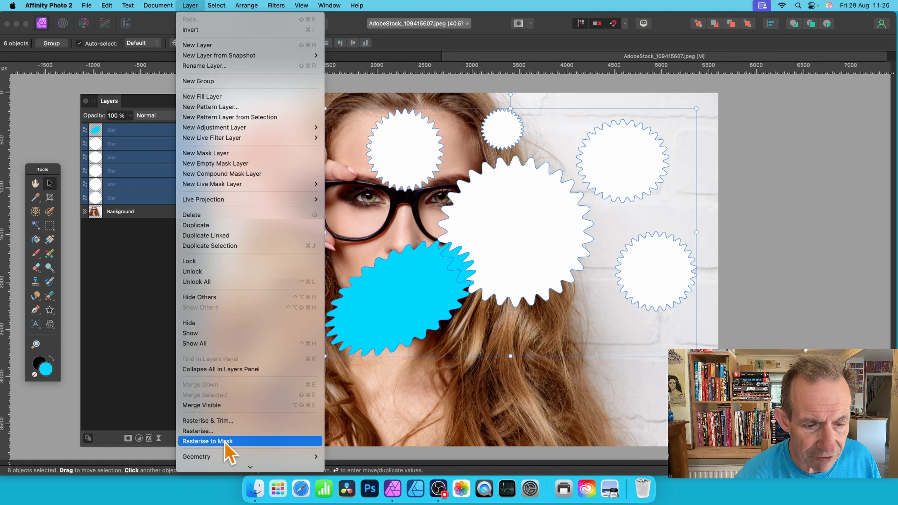
pyautogui.click(222, 432)
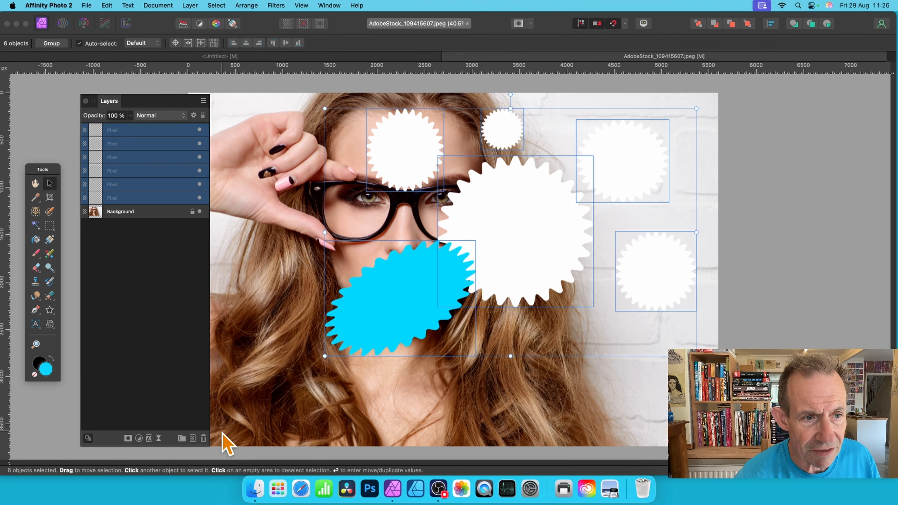
# - Merge the six rasterised stars into one pixel layer and reposition it so the largest star covers the mouth and nose
pyautogui.click(194, 5)
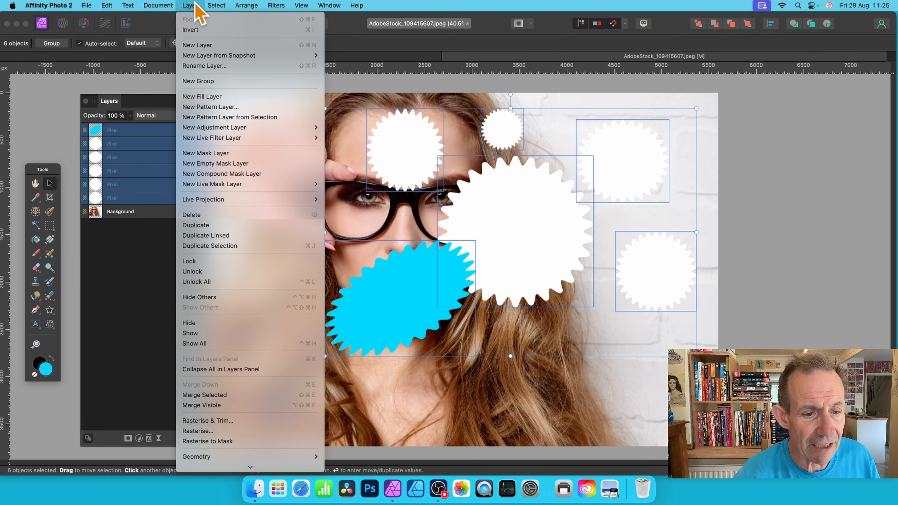
pyautogui.click(238, 396)
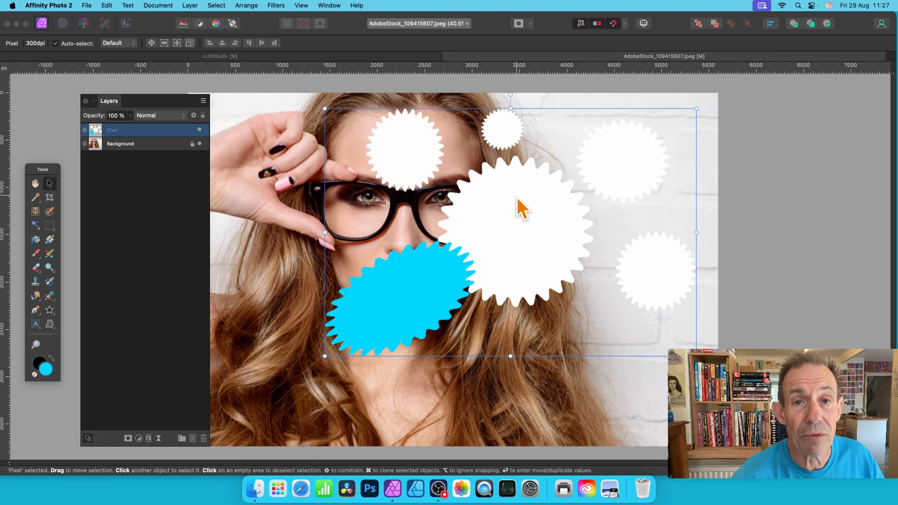
pyautogui.moveTo(521, 217); pyautogui.dragTo(435, 249)
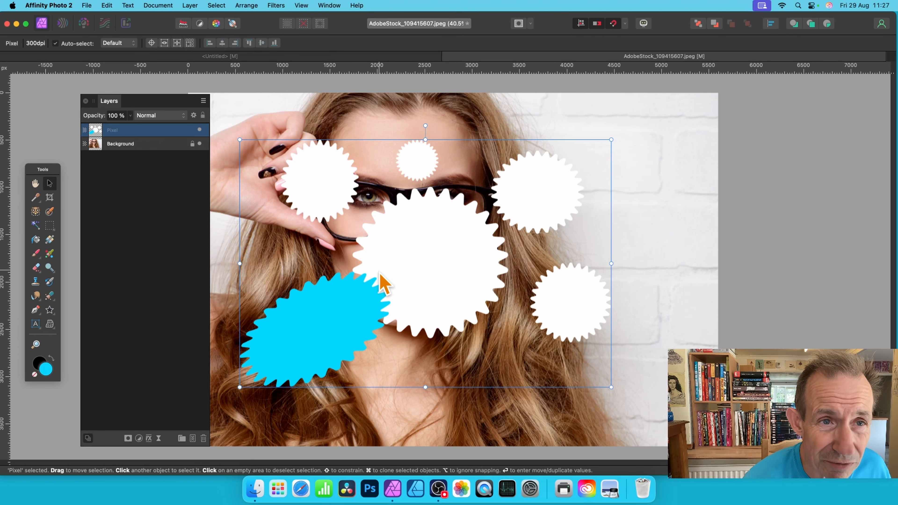
# - Try a blur filter on the merged star layer
pyautogui.click(274, 5)
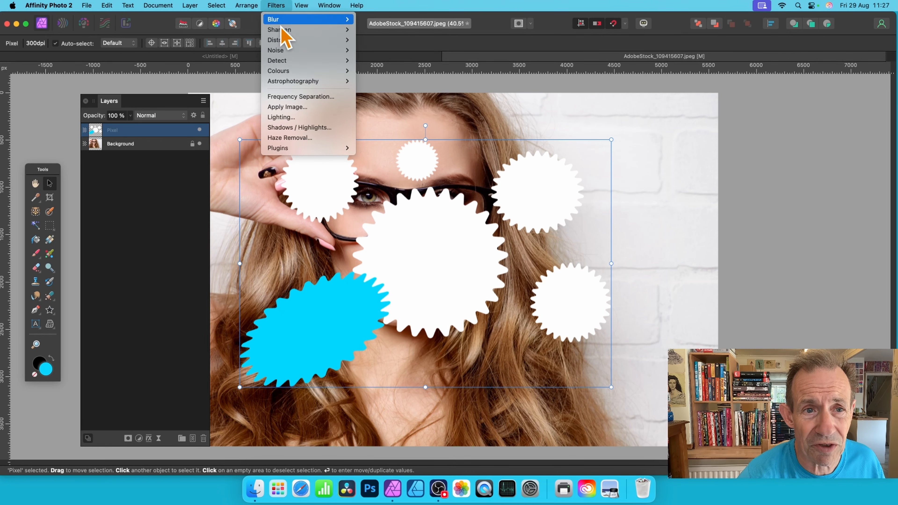
pyautogui.moveTo(285, 22)
pyautogui.click(407, 30)
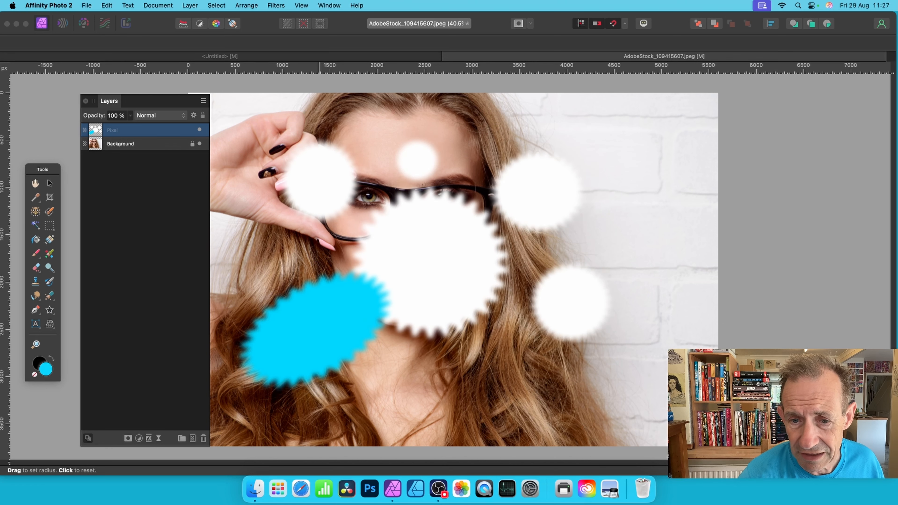
pyautogui.press('Escape')
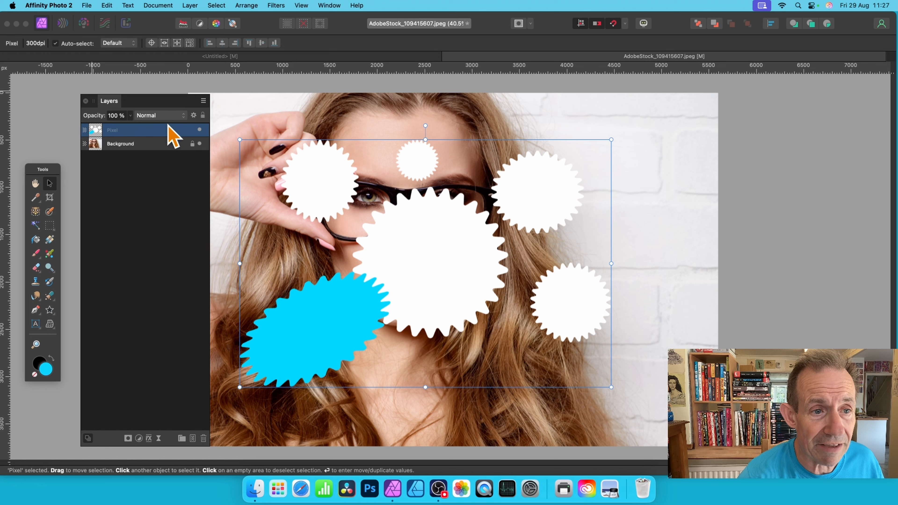
# - Set the merged star layer's blend mode to Exclusion, and delete the layer after viewing the effect
pyautogui.click(170, 116)
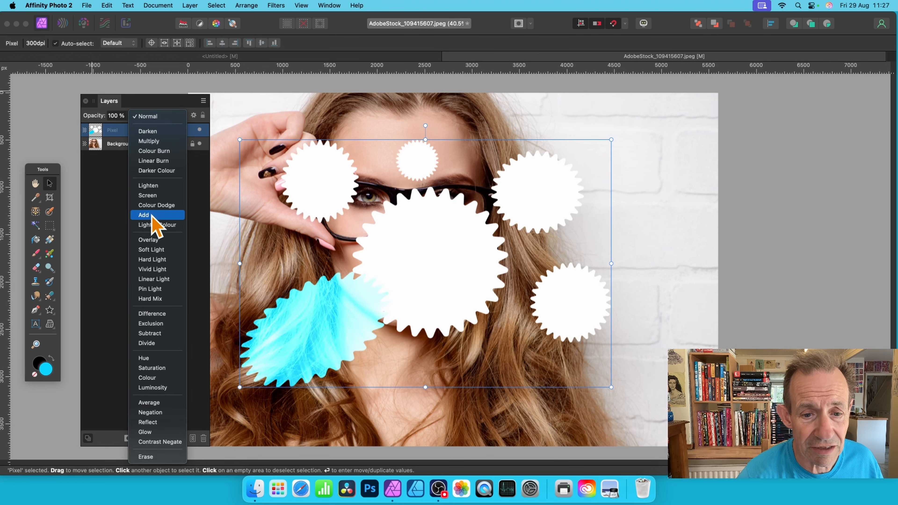
pyautogui.click(149, 324)
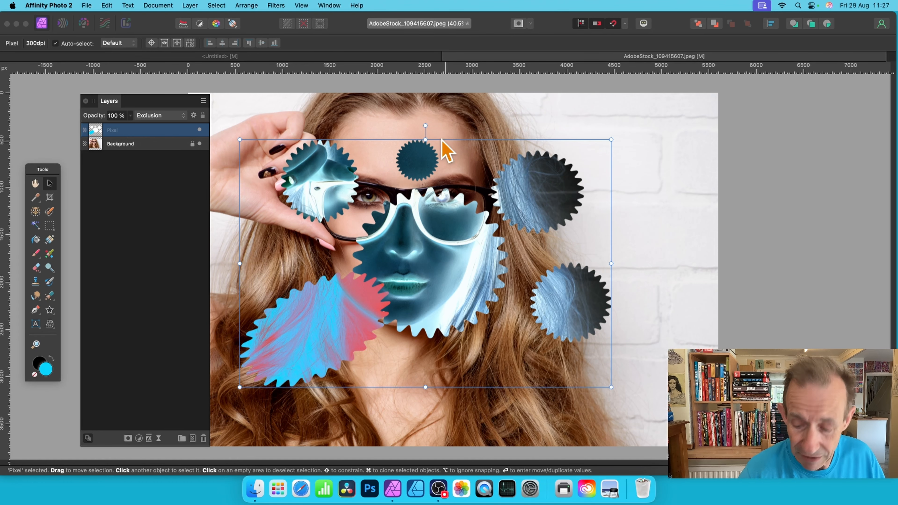
pyautogui.press('Delete')
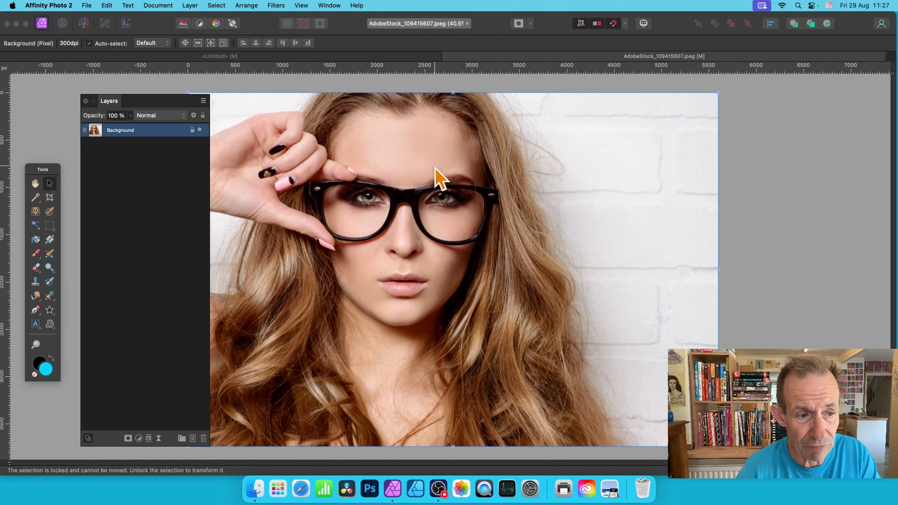
# - Draw a large cyan five-point star over the face and reshape it into thin curved spikes with an inner circle of 54%
pyautogui.click(52, 311)
pyautogui.moveTo(307, 138); pyautogui.dragTo(589, 406)
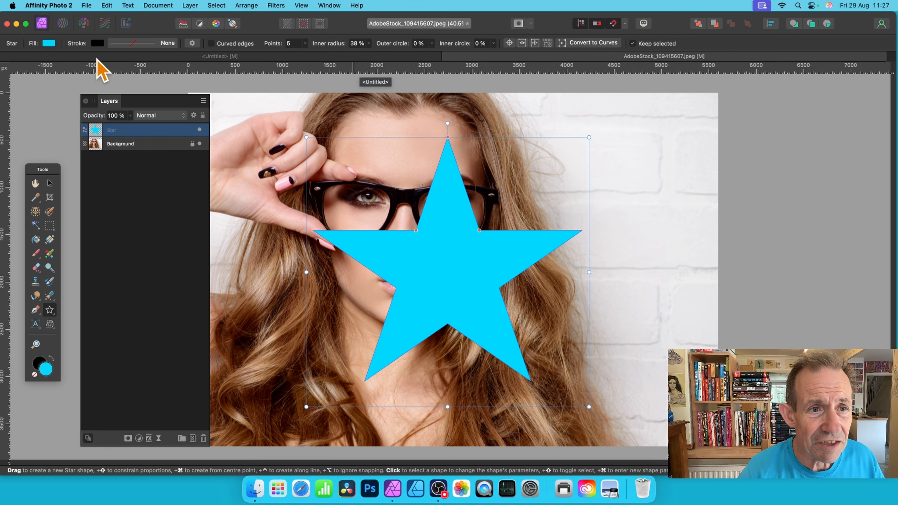
pyautogui.click(195, 44)
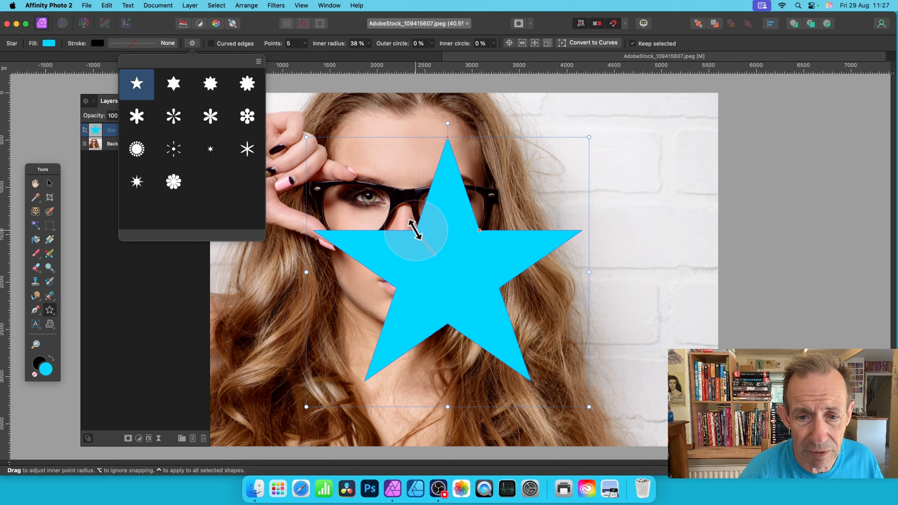
pyautogui.moveTo(415, 227); pyautogui.dragTo(432, 252)
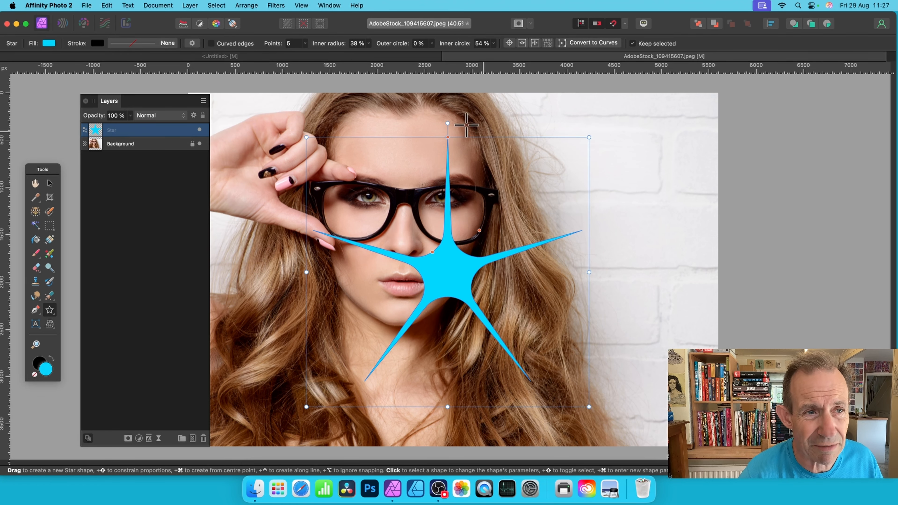
# - Save the current cyan star shape as a shape preset named "Star 34848"
pyautogui.click(192, 43)
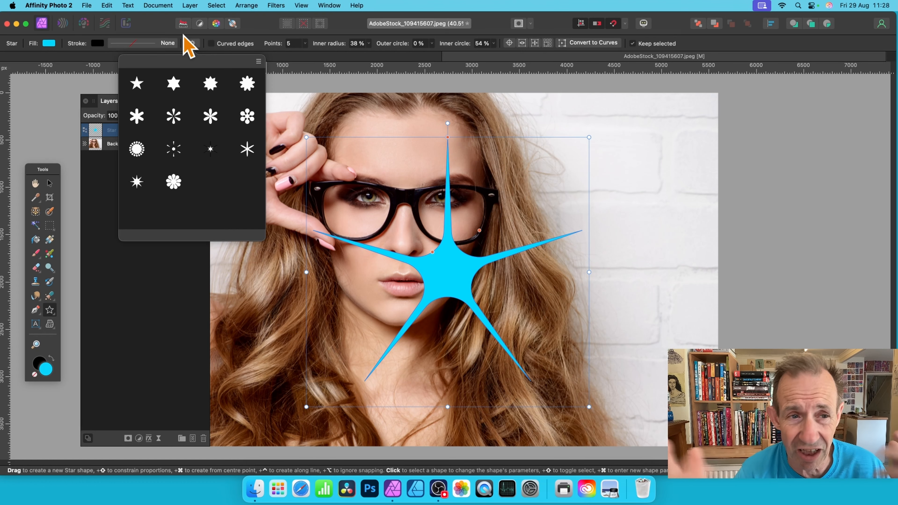
pyautogui.click(259, 62)
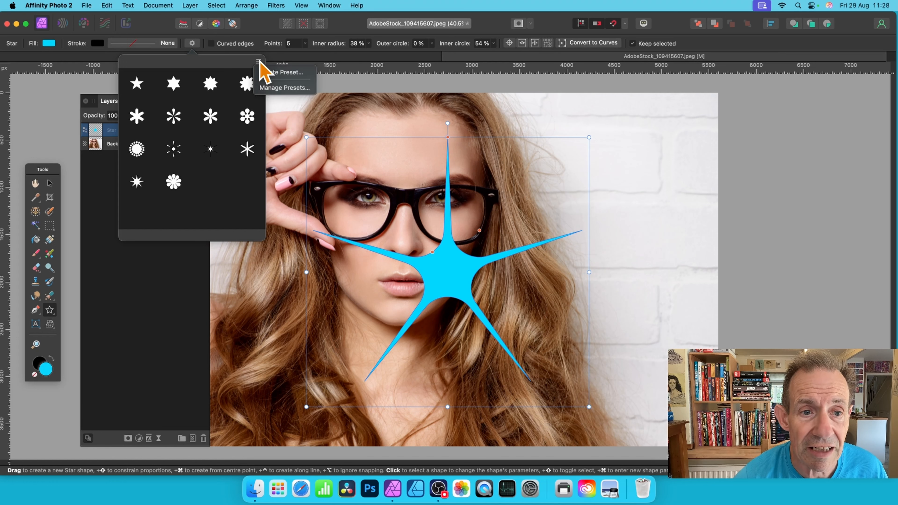
pyautogui.click(292, 75)
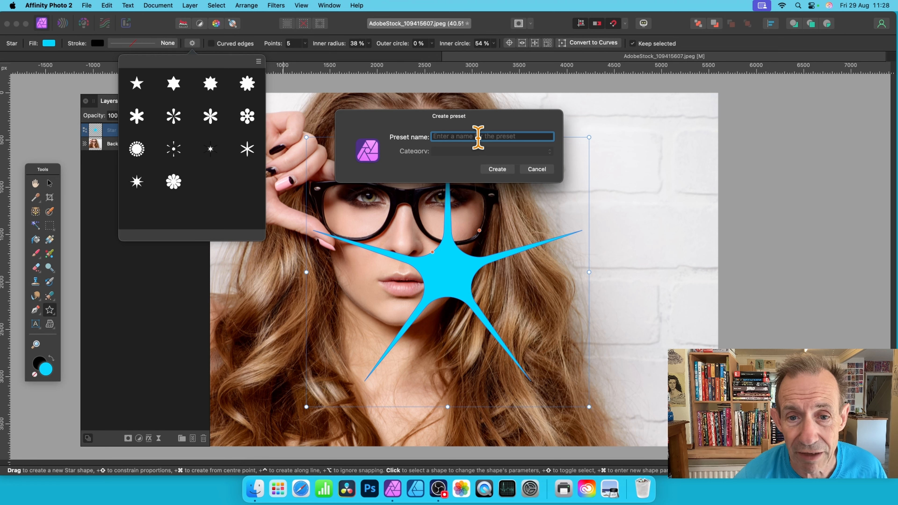
pyautogui.write('Star 34848')
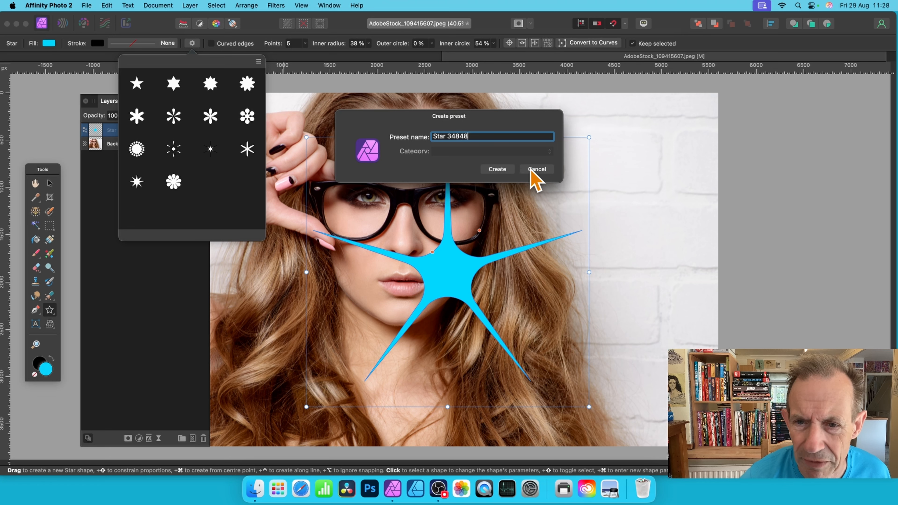
pyautogui.click(496, 170)
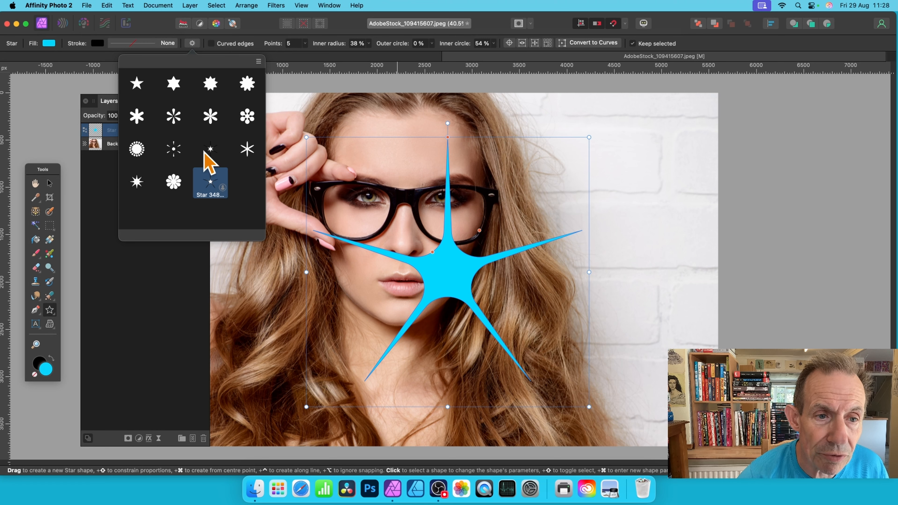
# - Try several built-in presets on the star, including six-petal and round-lobed shapes, and reapply the custom Star 34848 preset
pyautogui.click(209, 175)
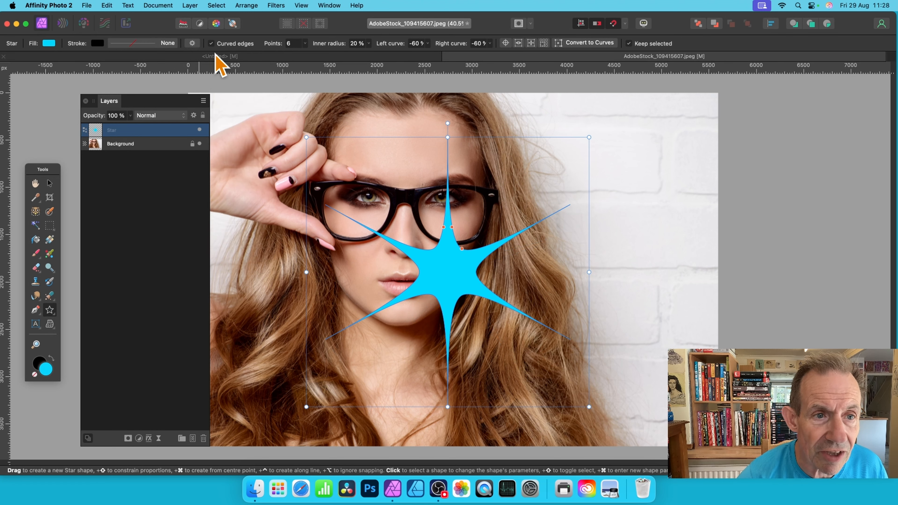
pyautogui.click(192, 44)
pyautogui.click(211, 117)
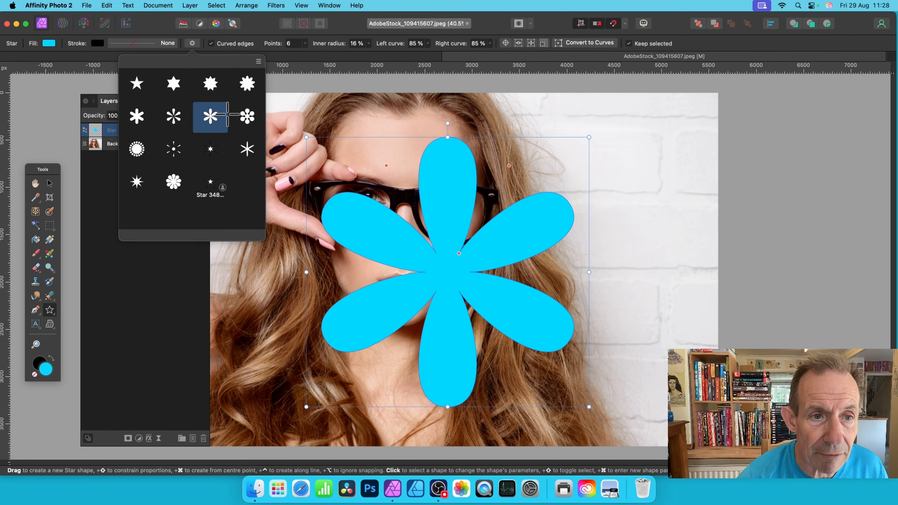
pyautogui.click(247, 117)
pyautogui.click(193, 43)
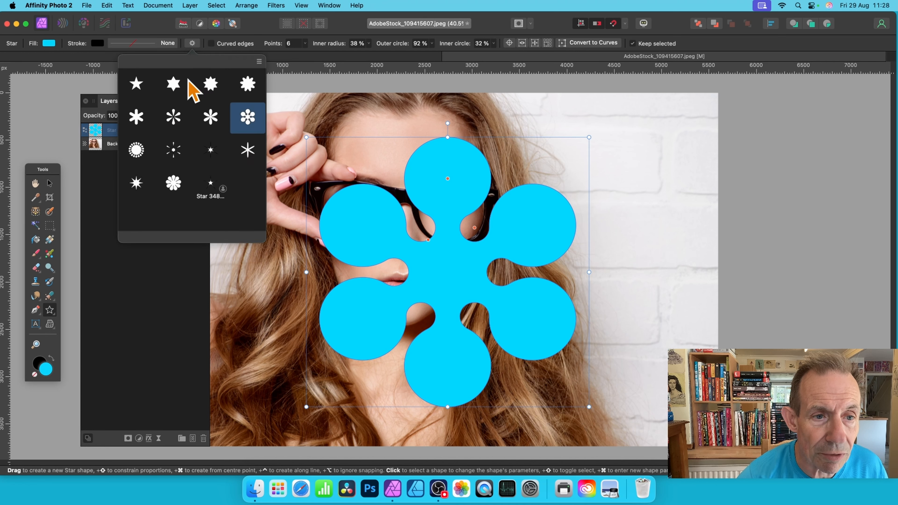
pyautogui.click(211, 180)
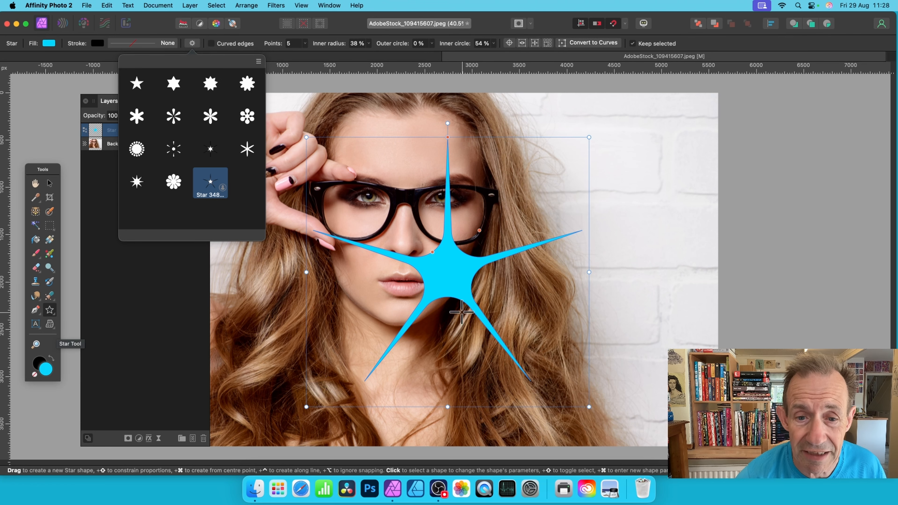
# - Reduce the star's inner circle to 20% and save the shape as a preset named "Star 5858958"
pyautogui.moveTo(432, 251); pyautogui.dragTo(421, 237)
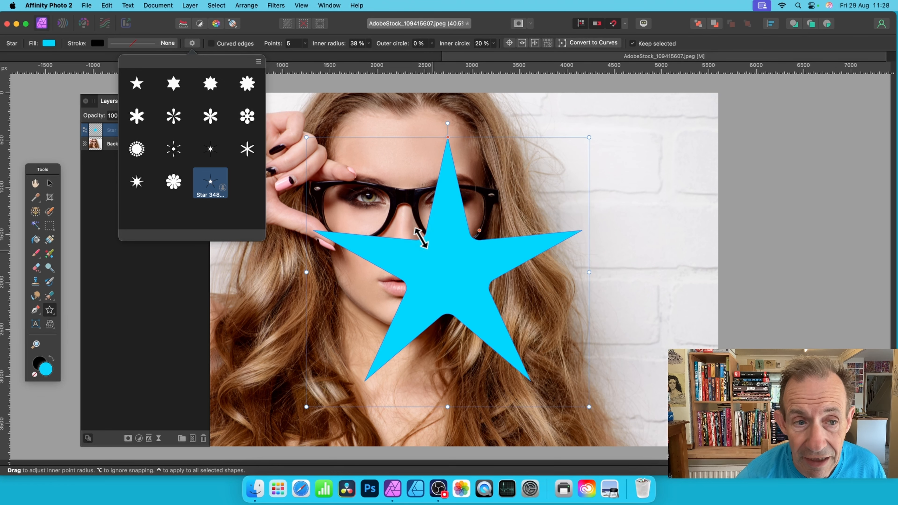
pyautogui.click(191, 43)
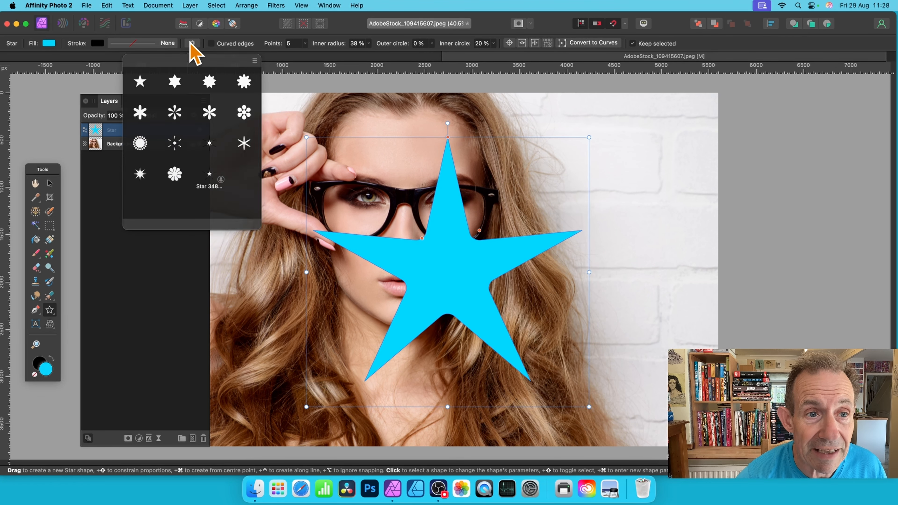
pyautogui.click(258, 61)
pyautogui.click(273, 72)
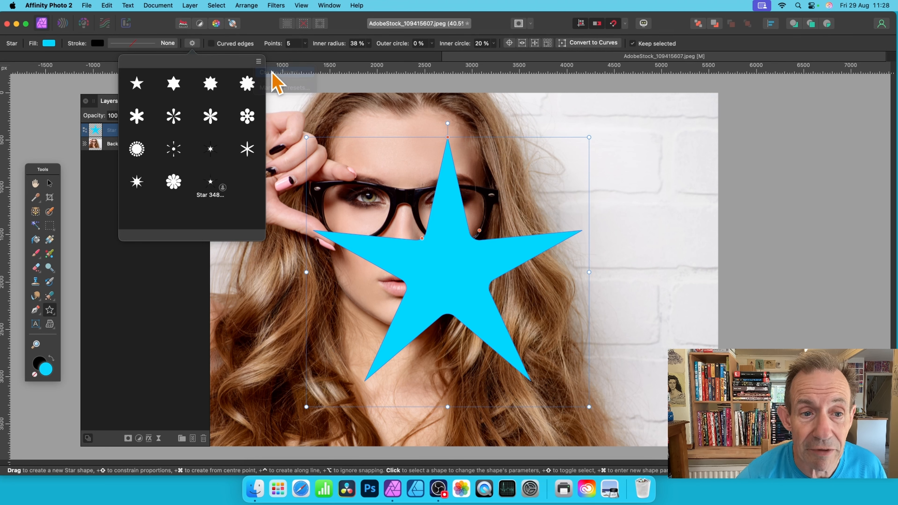
pyautogui.write('Star 5858958')
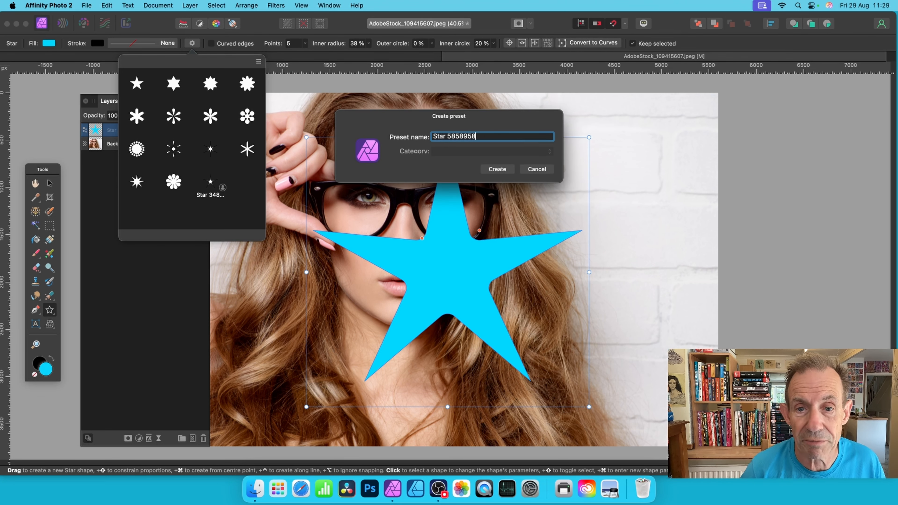
pyautogui.press('Return')
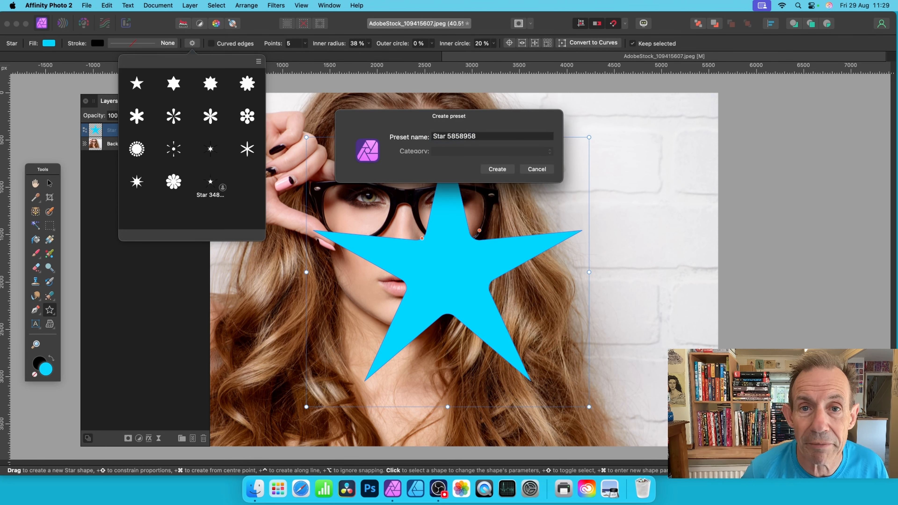
pyautogui.click(496, 169)
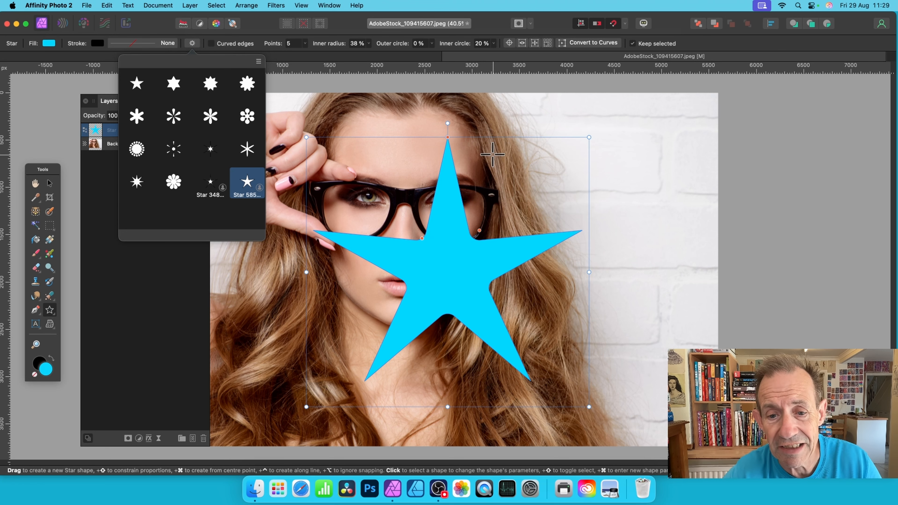
# - Move the star off the face onto the brick wall, and copy the entire background photo
pyautogui.click(50, 184)
pyautogui.moveTo(475, 291); pyautogui.dragTo(658, 300)
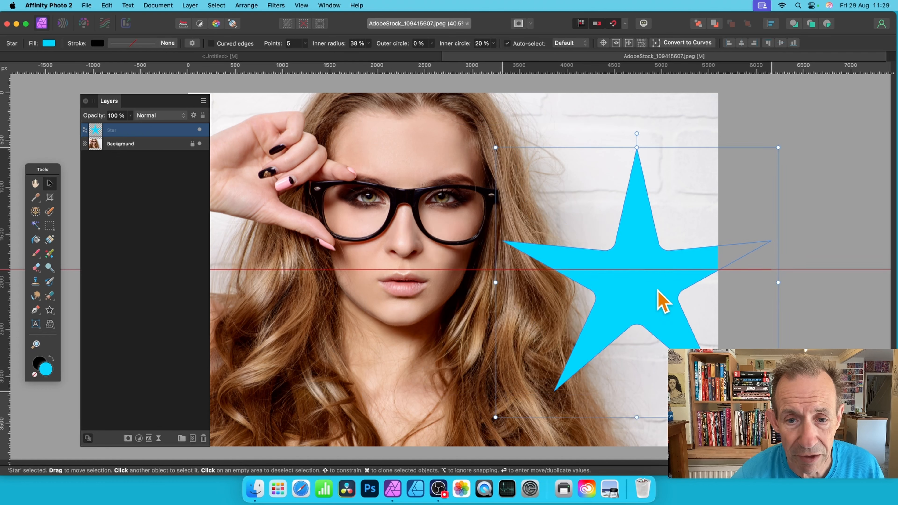
pyautogui.click(301, 201)
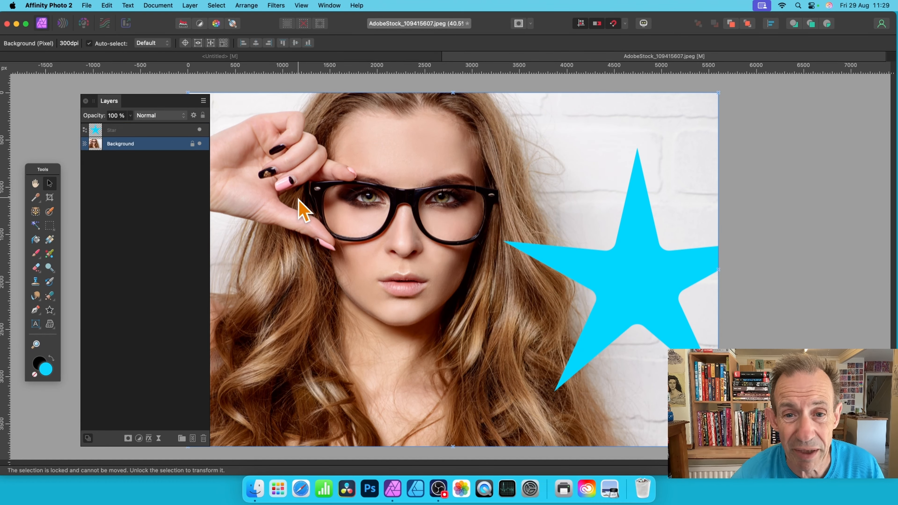
pyautogui.click(217, 6)
pyautogui.click(225, 21)
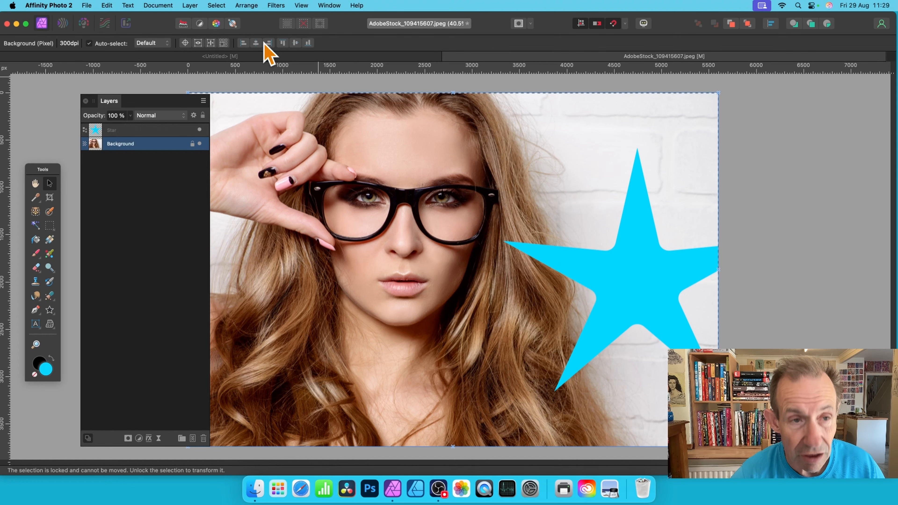
pyautogui.click(107, 6)
pyautogui.click(109, 55)
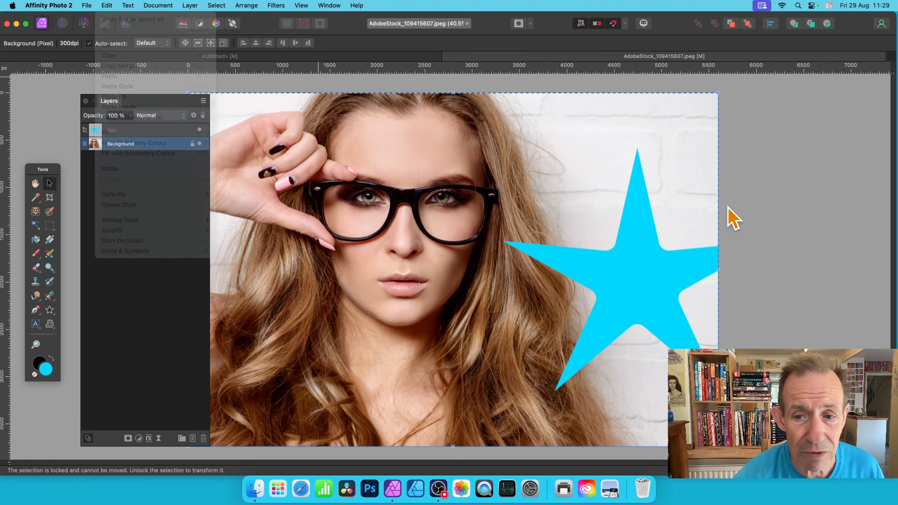
# - Move the star back over the face with no pixel selection active, and paste the copied photo inside it
pyautogui.click(623, 272)
pyautogui.click(841, 268)
pyautogui.moveTo(644, 266); pyautogui.dragTo(435, 276)
pyautogui.click(216, 6)
pyautogui.click(228, 30)
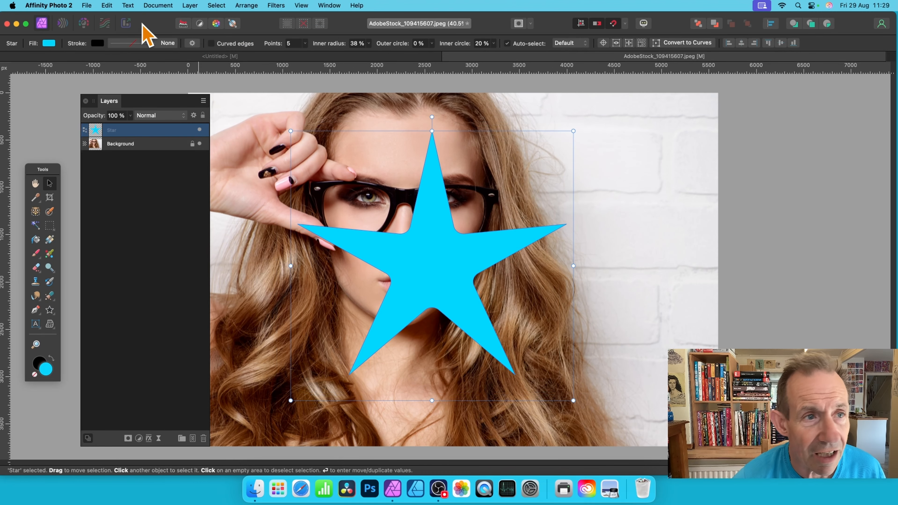
pyautogui.click(108, 5)
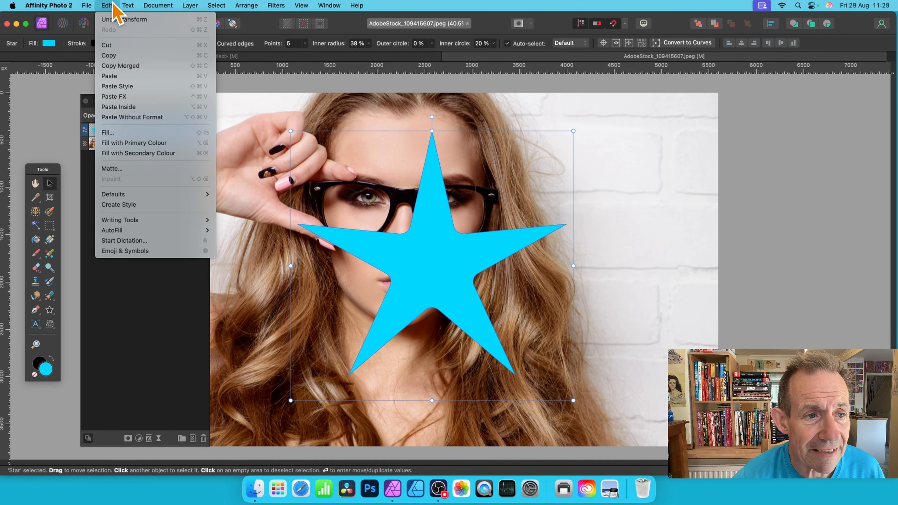
pyautogui.click(117, 107)
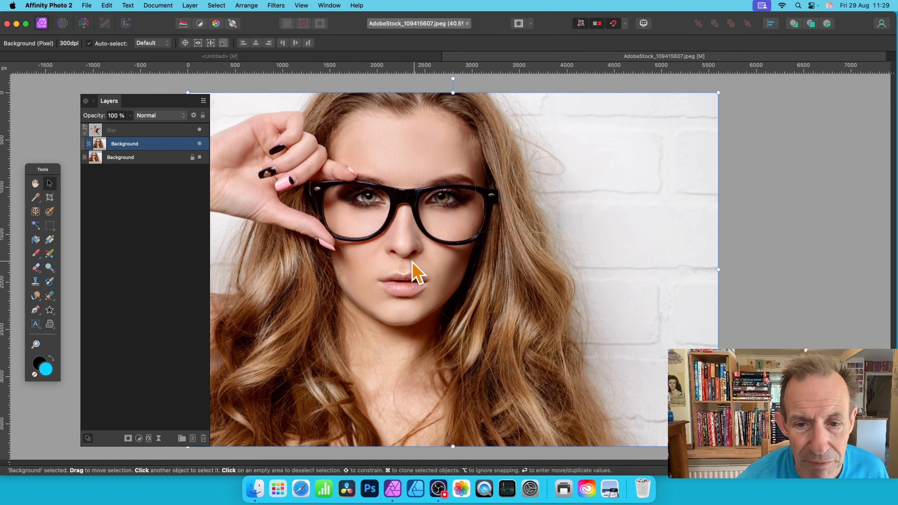
# - Shift the photo-filled star up towards the raised hand, and duplicate it across the portrait until there are ten overlapping stars
pyautogui.moveTo(411, 271); pyautogui.dragTo(331, 227)
pyautogui.click(128, 132)
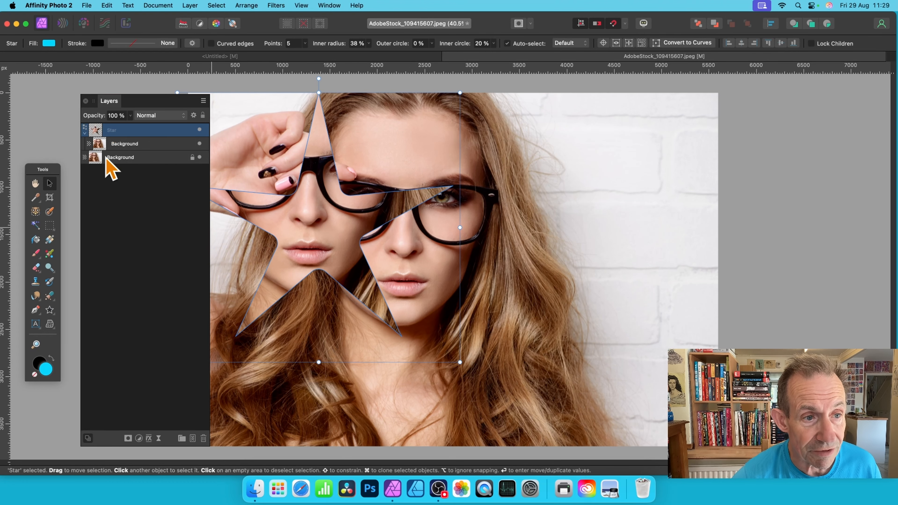
pyautogui.click(129, 131)
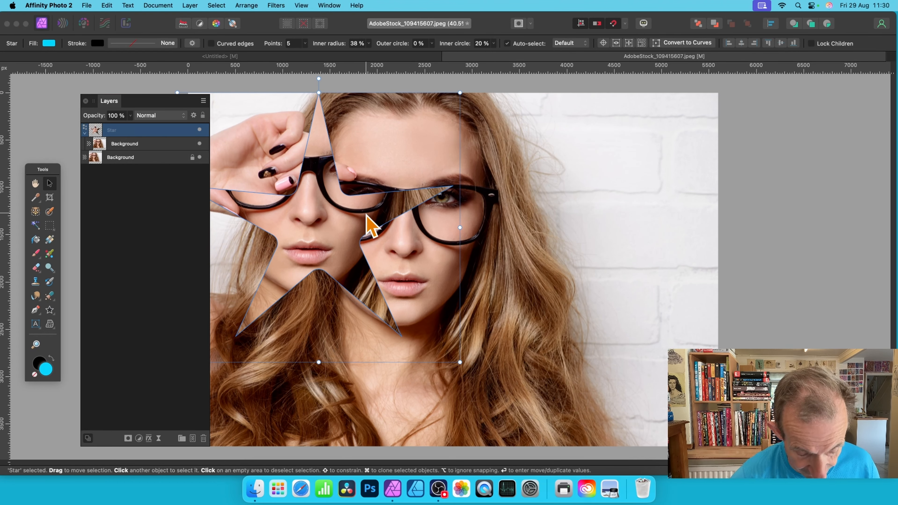
pyautogui.moveTo(364, 207)
pyautogui.mouseDown()
pyautogui.moveTo(431, 207)
pyautogui.moveTo(459, 270)
pyautogui.moveTo(525, 187)
pyautogui.moveTo(537, 154)
pyautogui.moveTo(632, 227)
pyautogui.mouseUp()
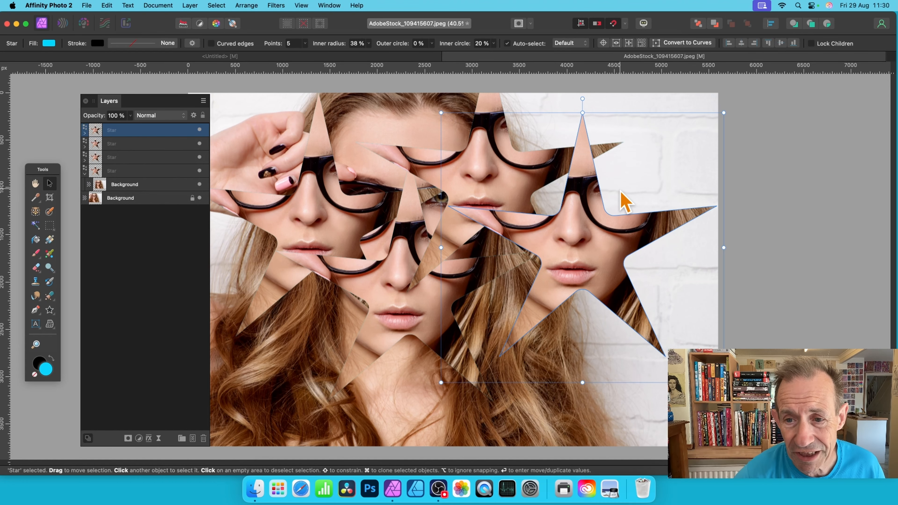
pyautogui.moveTo(626, 213)
pyautogui.mouseDown()
pyautogui.moveTo(614, 299)
pyautogui.moveTo(682, 359)
pyautogui.moveTo(524, 407)
pyautogui.moveTo(300, 285)
pyautogui.moveTo(316, 257)
pyautogui.moveTo(279, 217)
pyautogui.mouseUp()
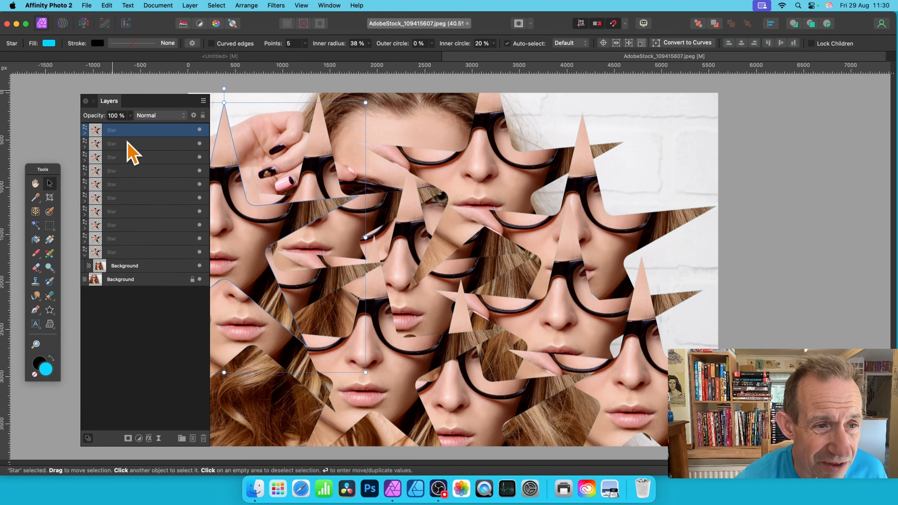
# - Preview blend modes on the topmost star, and apply a Gaussian Blur to the photo nested inside it
pyautogui.click(162, 116)
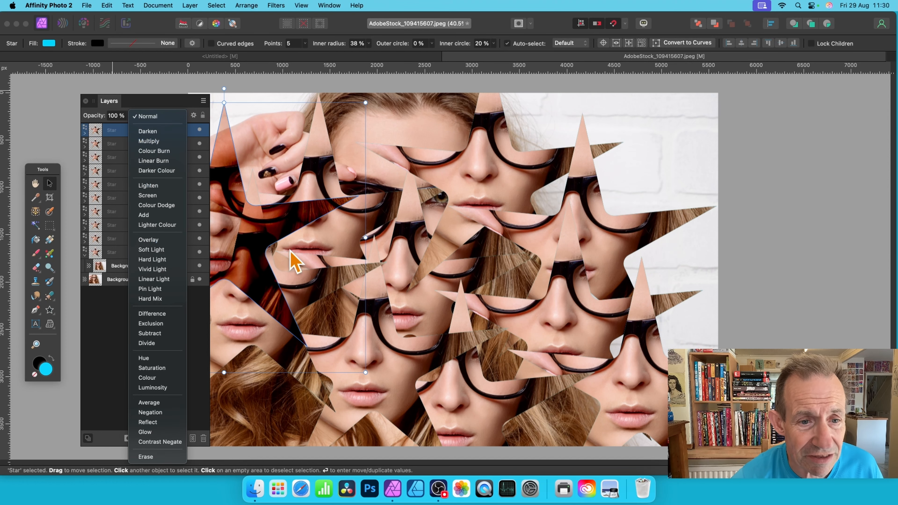
pyautogui.click(258, 229)
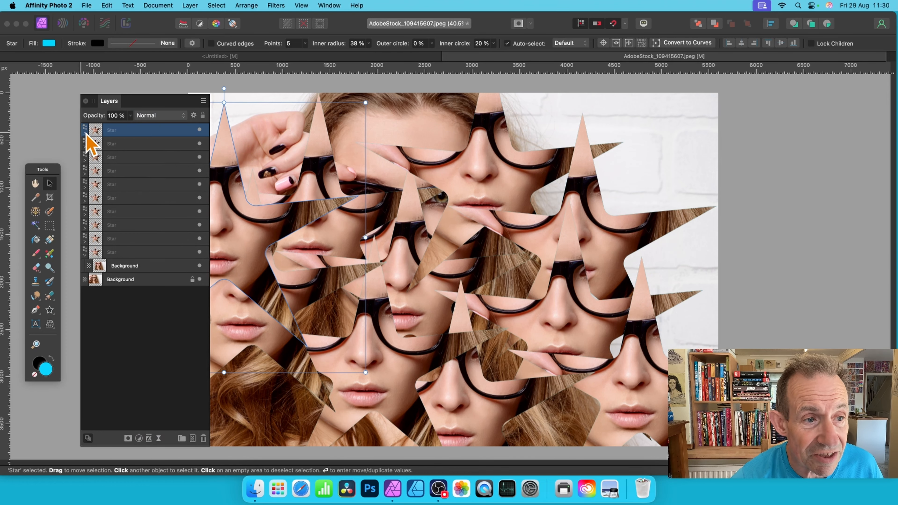
pyautogui.press('super+alt+v')
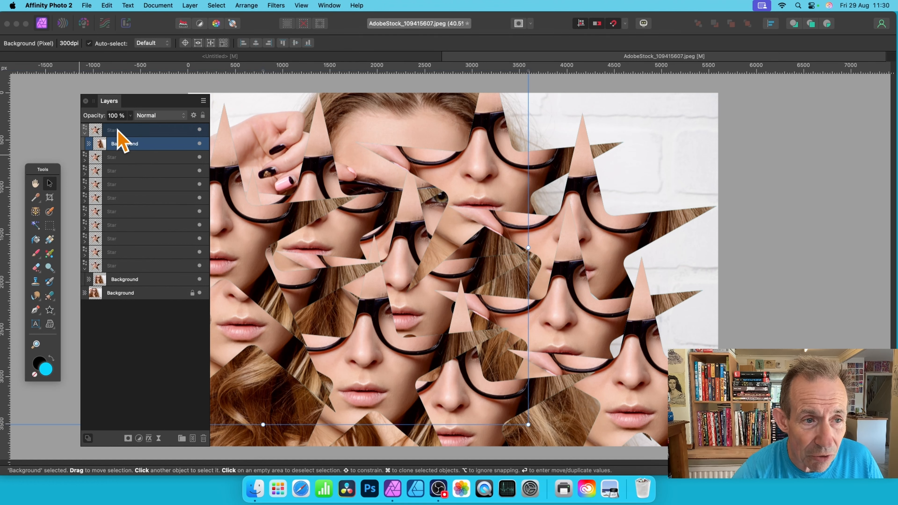
pyautogui.click(276, 6)
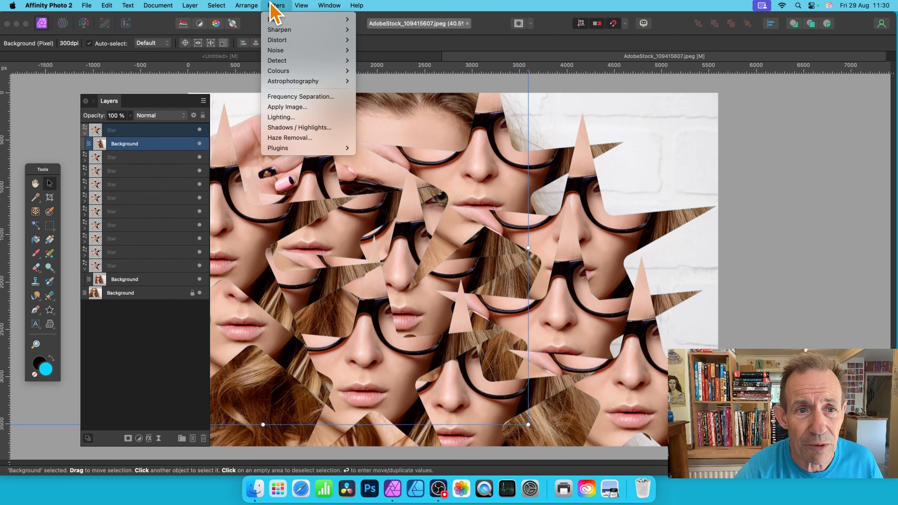
pyautogui.click(398, 12)
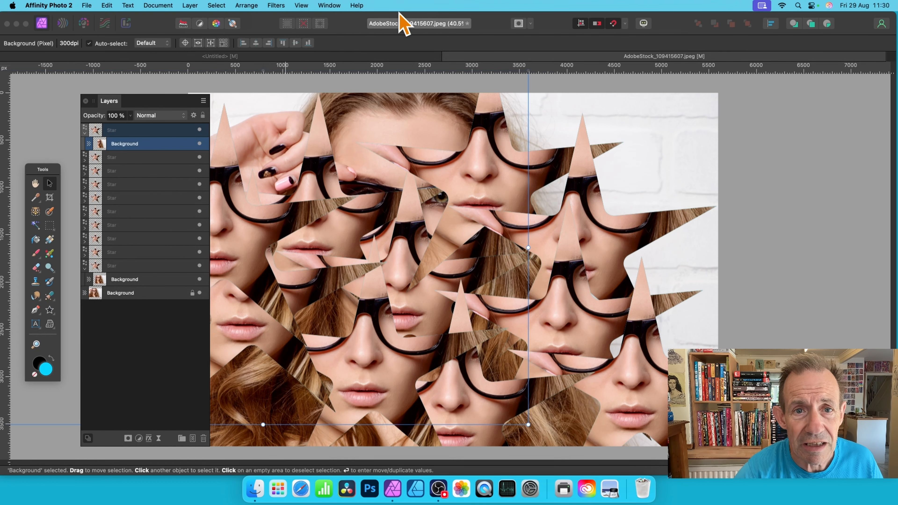
pyautogui.click(301, 6)
pyautogui.moveTo(277, 4)
pyautogui.moveTo(272, 19)
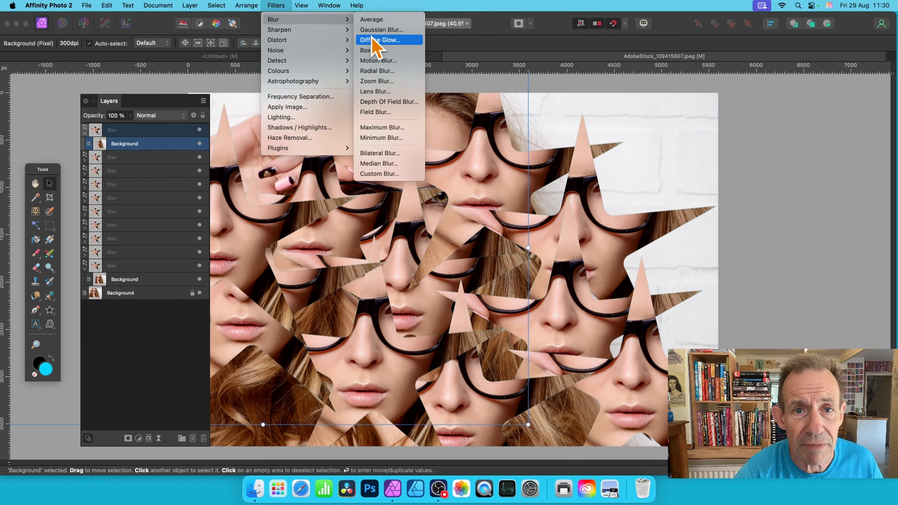
pyautogui.click(375, 30)
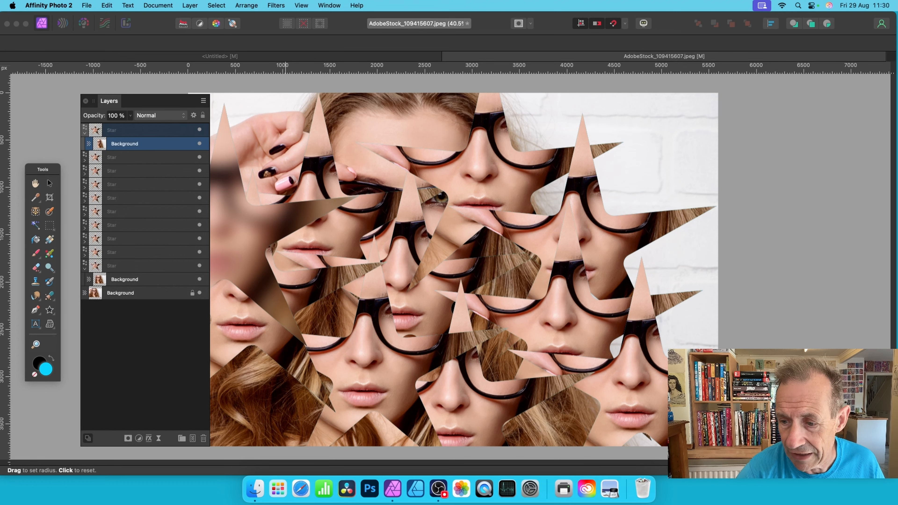
pyautogui.click(49, 183)
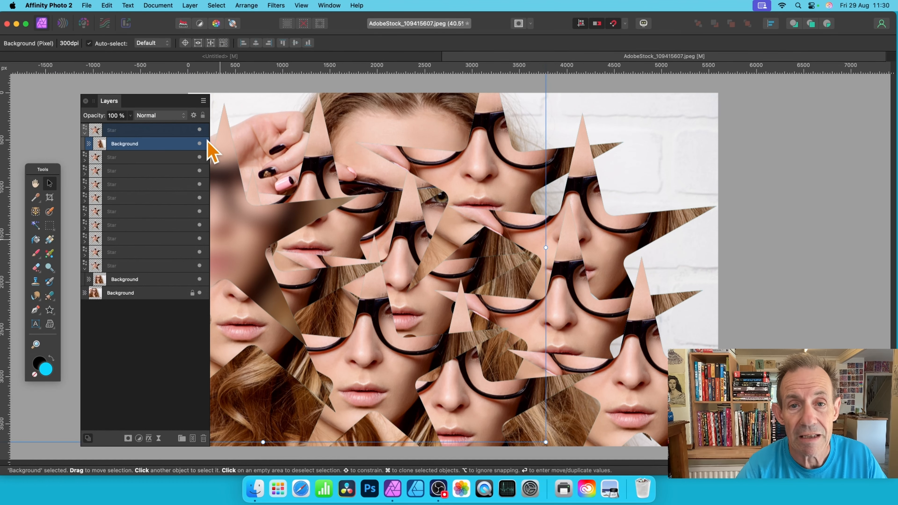
pyautogui.click(132, 133)
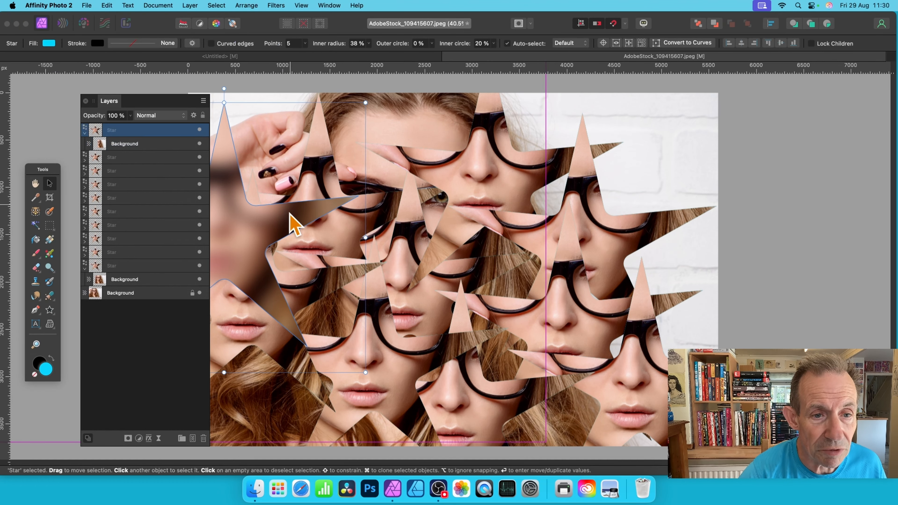
# - Shift the blurred star slightly down and to the right, and reposition and rotate the photo nested inside it clockwise
pyautogui.moveTo(298, 212); pyautogui.dragTo(324, 223)
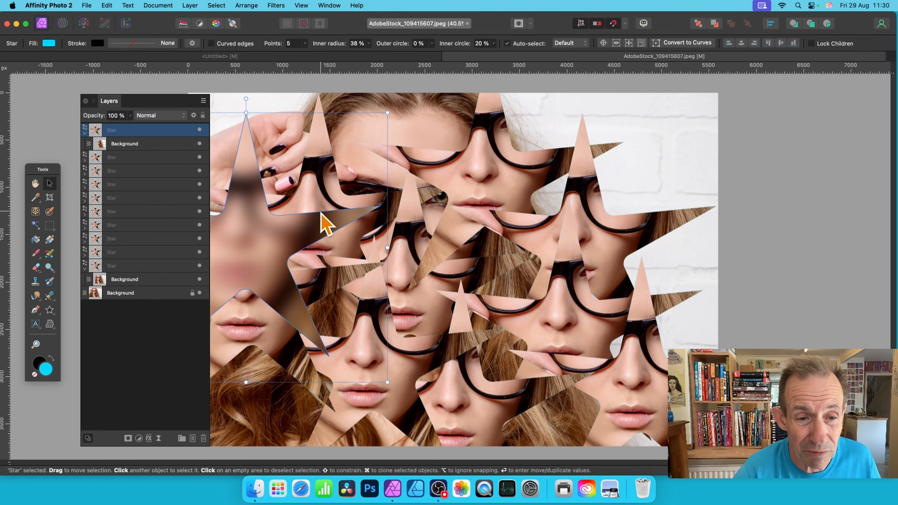
pyautogui.click(121, 144)
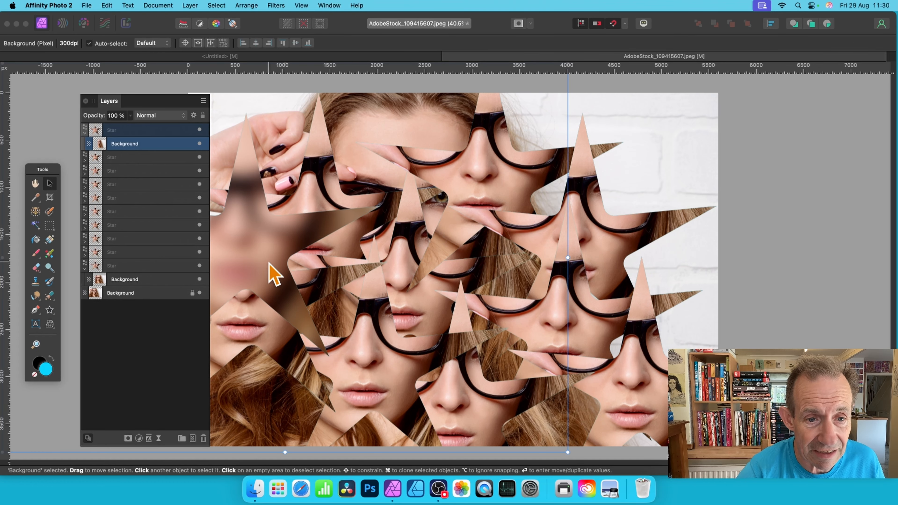
pyautogui.moveTo(269, 263); pyautogui.dragTo(310, 302)
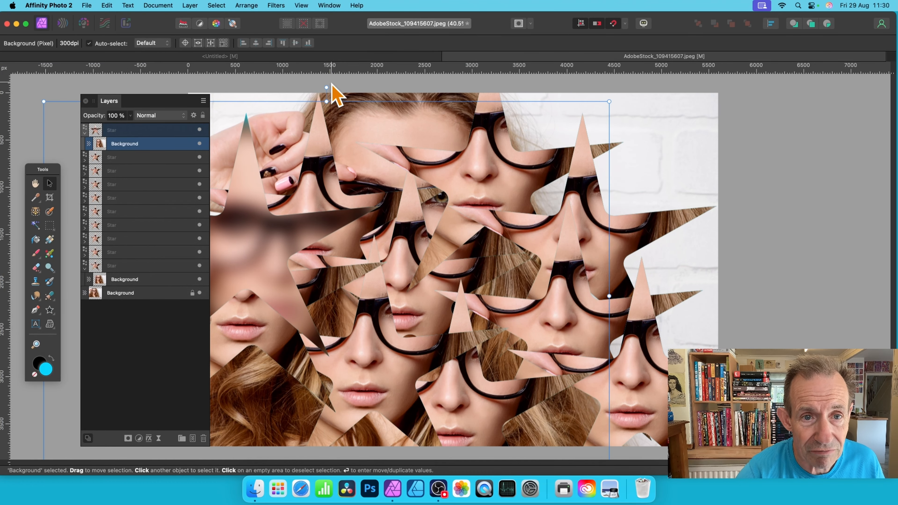
pyautogui.moveTo(327, 86); pyautogui.dragTo(439, 117)
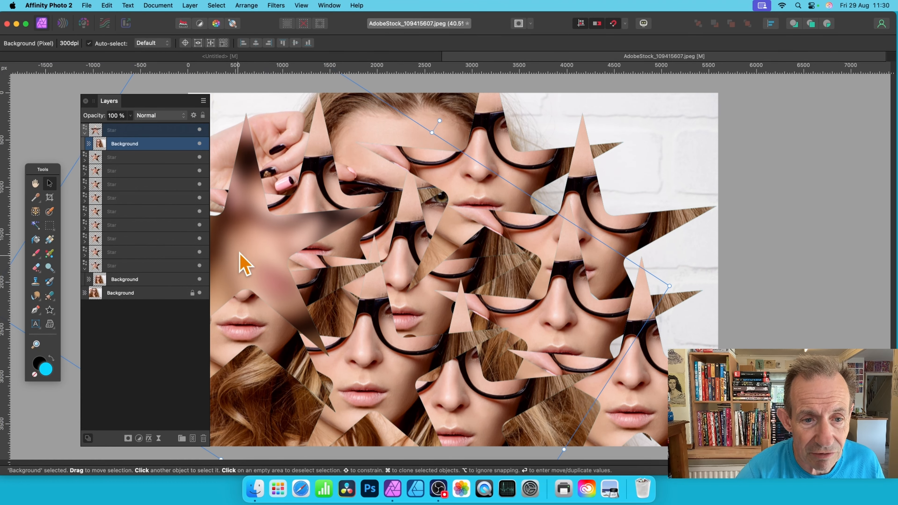
pyautogui.moveTo(244, 265); pyautogui.dragTo(209, 269)
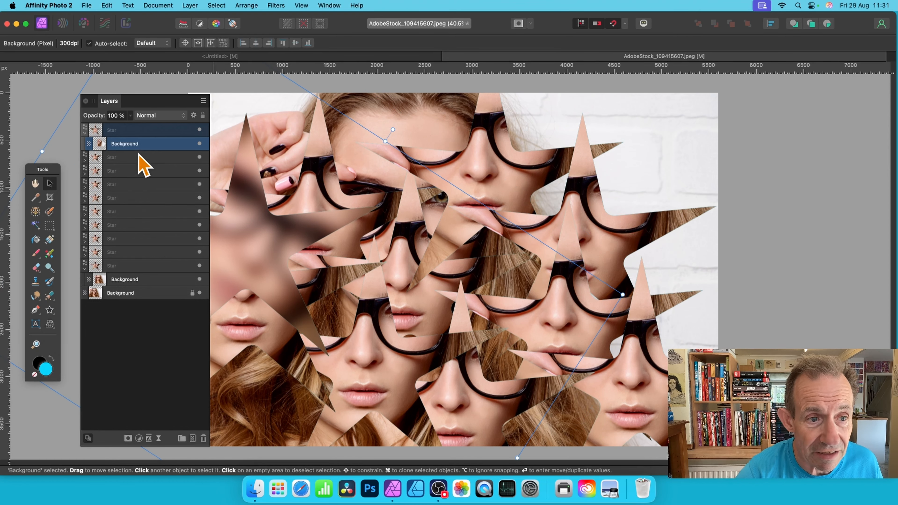
# - Add a 3D layer effect with an increased radius to the topmost star, and set its number of points to 14
pyautogui.click(151, 131)
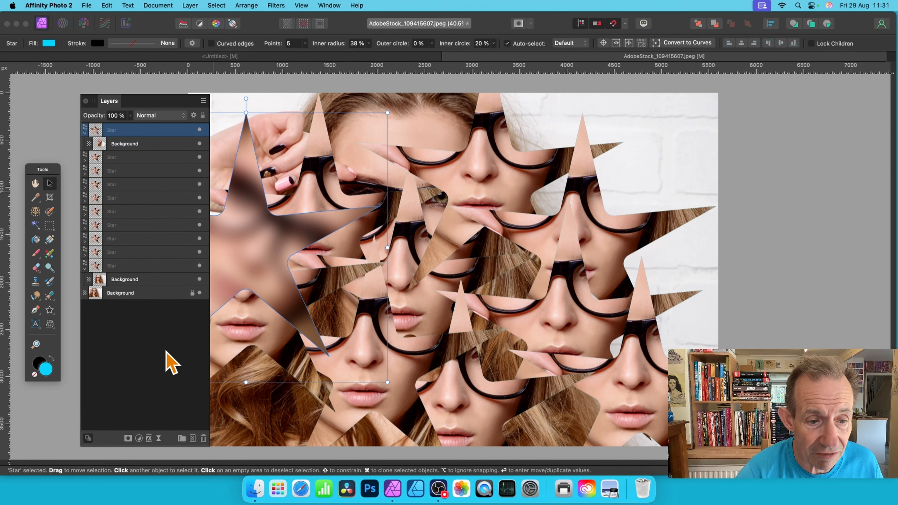
pyautogui.click(149, 438)
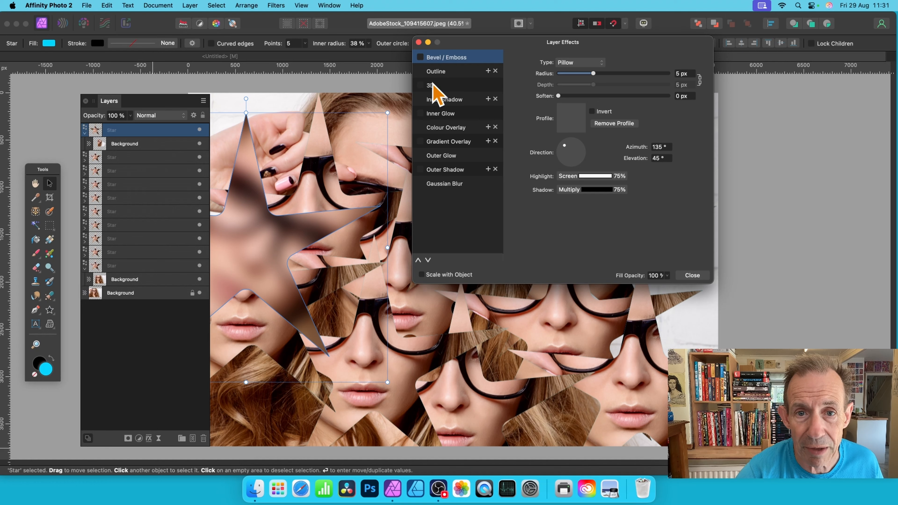
pyautogui.click(420, 86)
pyautogui.click(435, 85)
pyautogui.moveTo(596, 63); pyautogui.dragTo(624, 62)
pyautogui.click(693, 276)
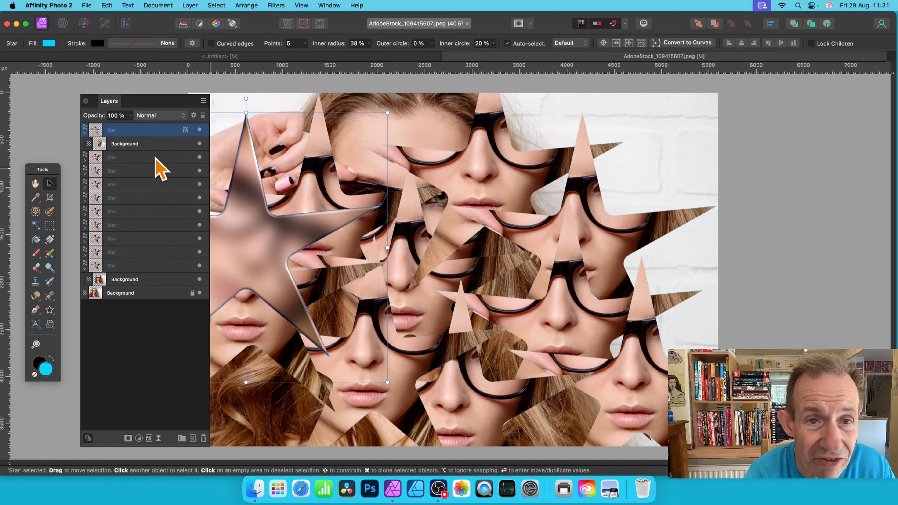
pyautogui.click(304, 43)
pyautogui.moveTo(307, 55); pyautogui.dragTo(321, 54)
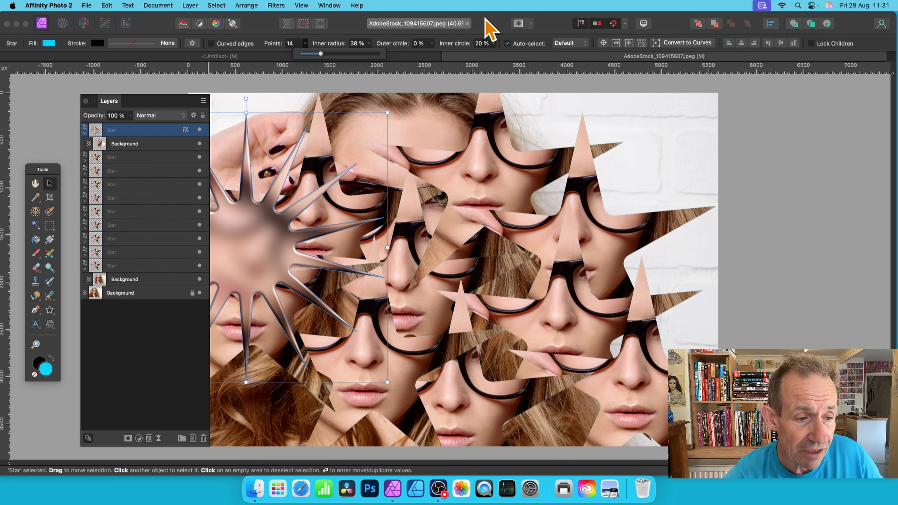
pyautogui.click(49, 309)
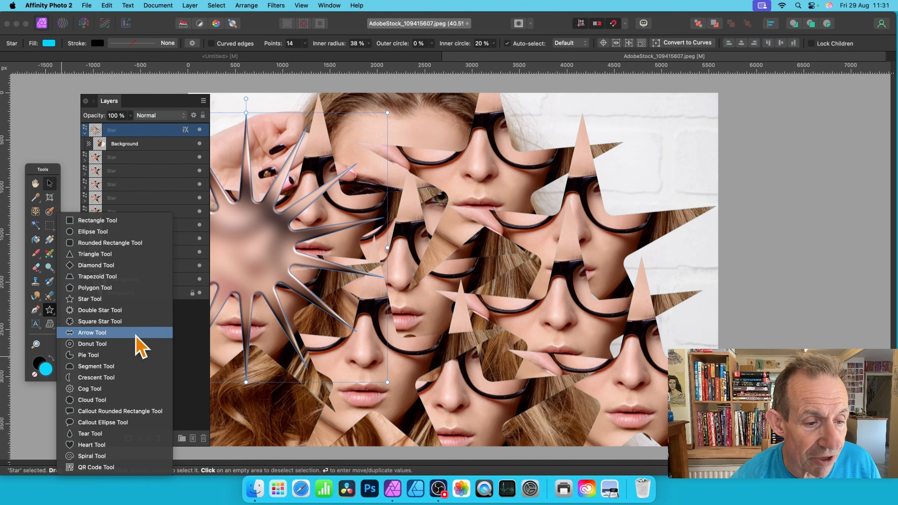
pyautogui.click(710, 346)
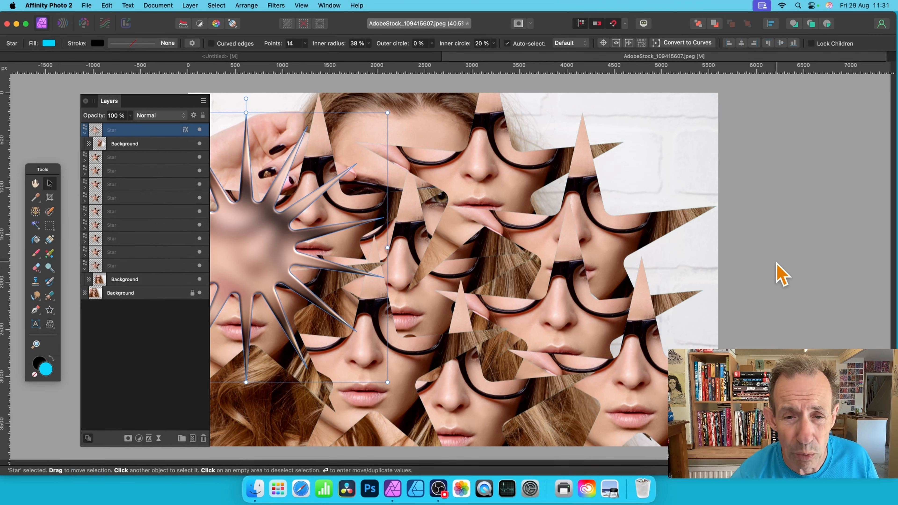